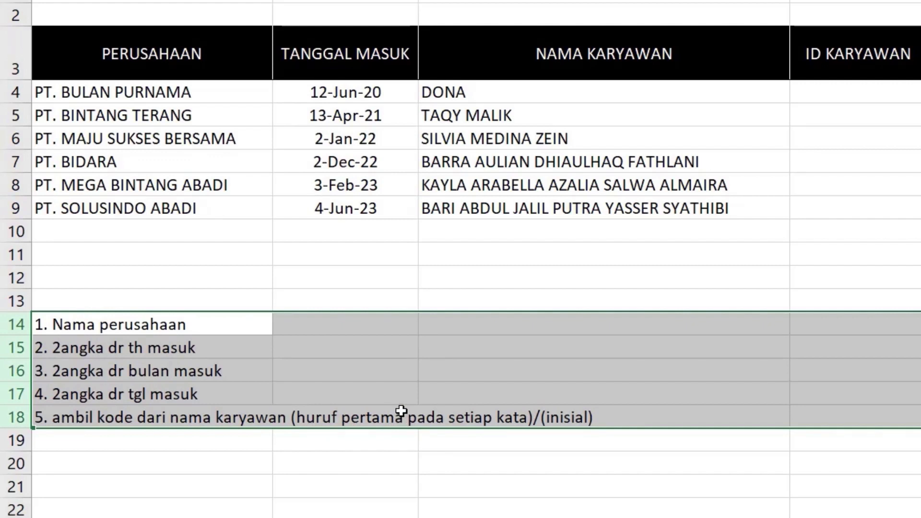
pyautogui.click(291, 217)
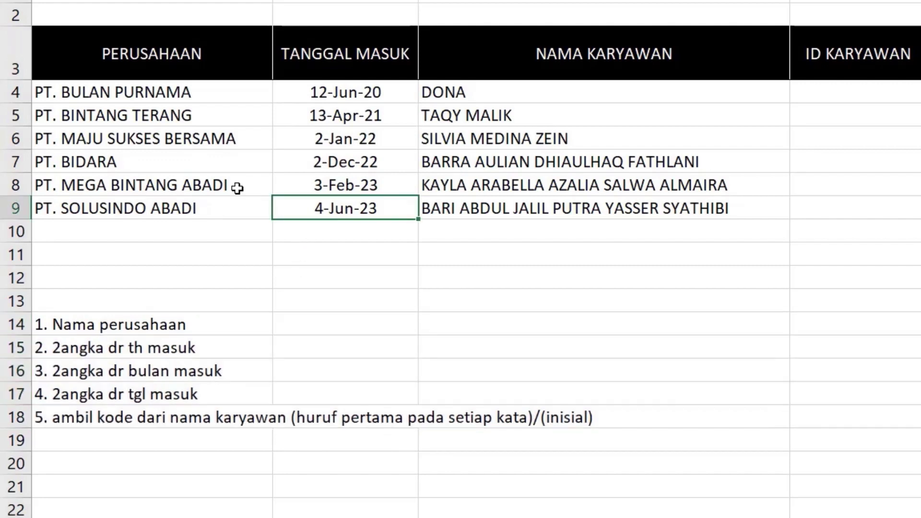
pyautogui.moveTo(106, 86); pyautogui.dragTo(137, 200)
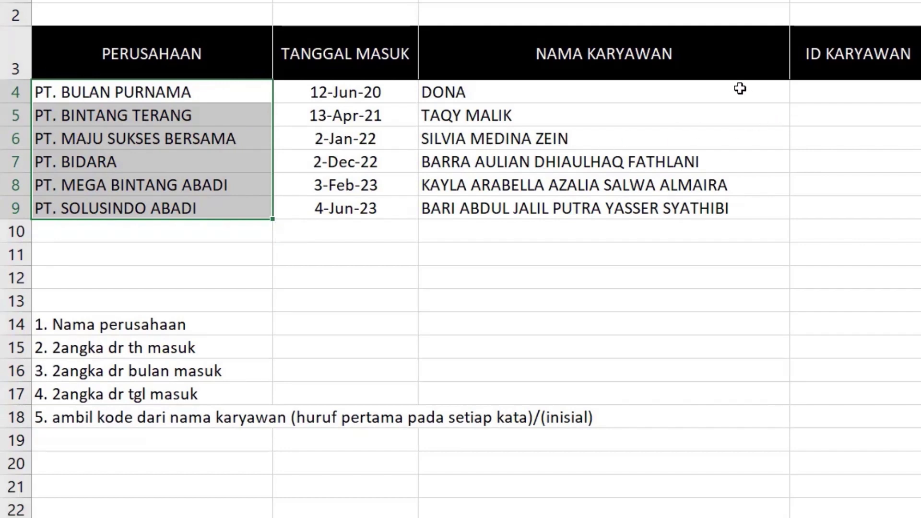
pyautogui.moveTo(737, 94); pyautogui.dragTo(777, 143)
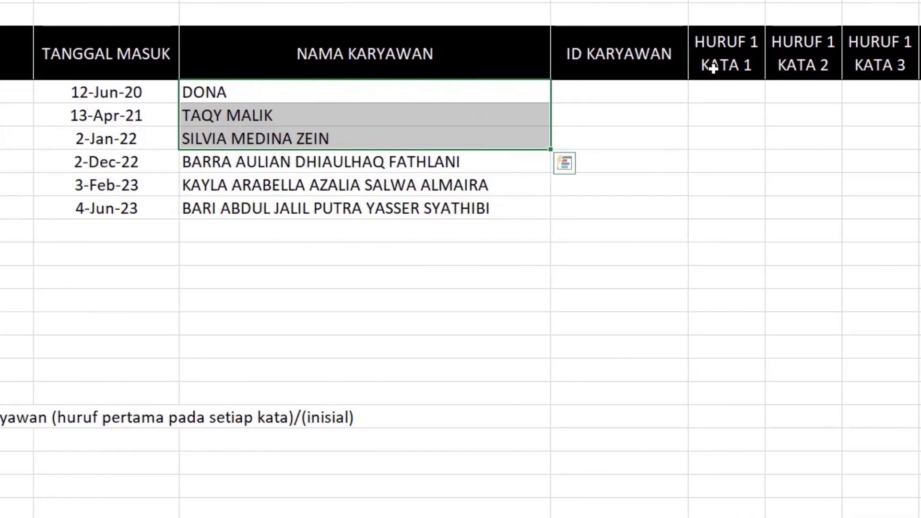
# - Extract each employee name's first letter under HURUF 1 KATA 1 with =LEFT(C4,1) in E4, filled down to E9
pyautogui.click(739, 92)
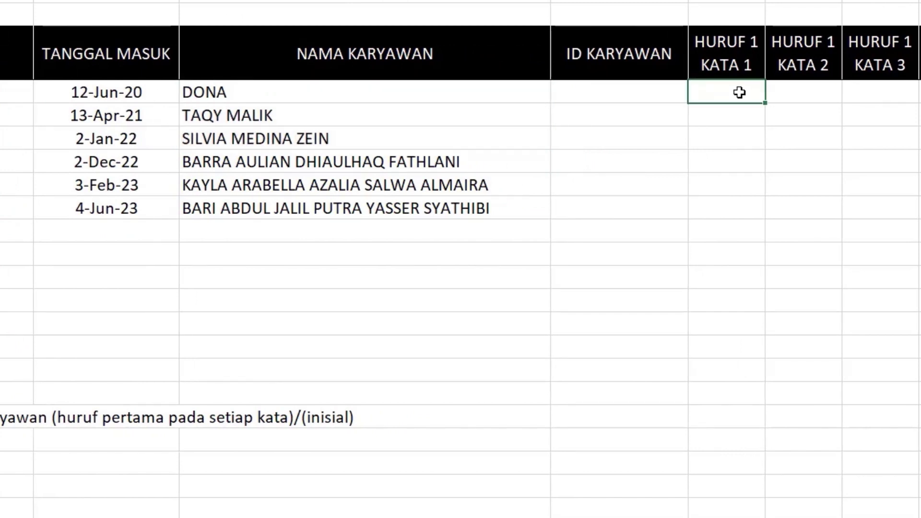
pyautogui.write('=LEF')
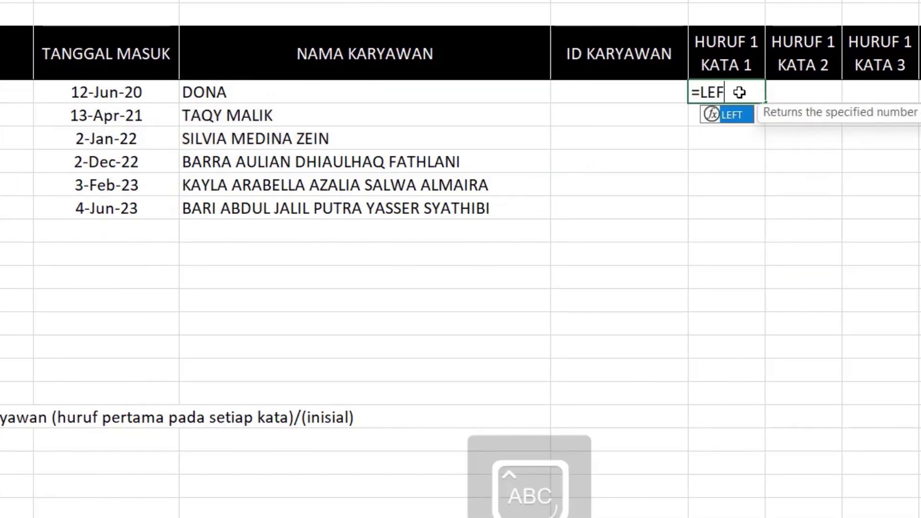
pyautogui.write('T(')
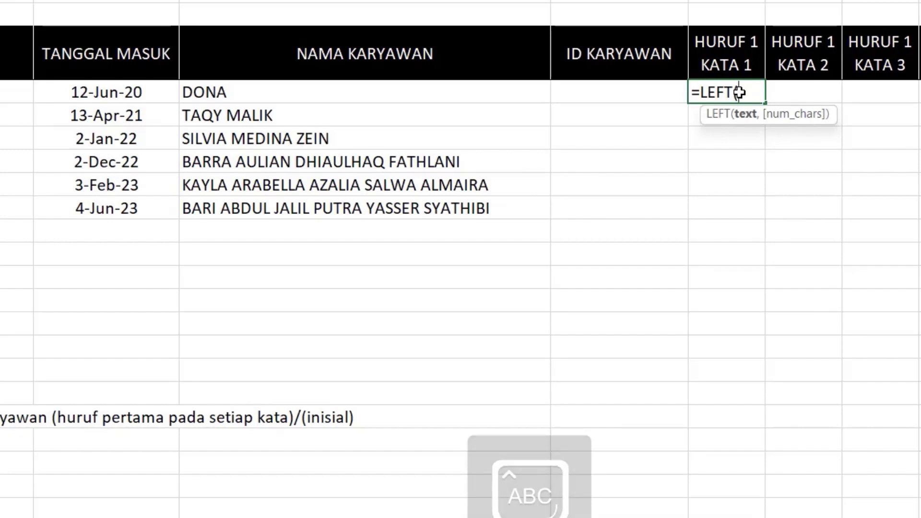
pyautogui.click(396, 94)
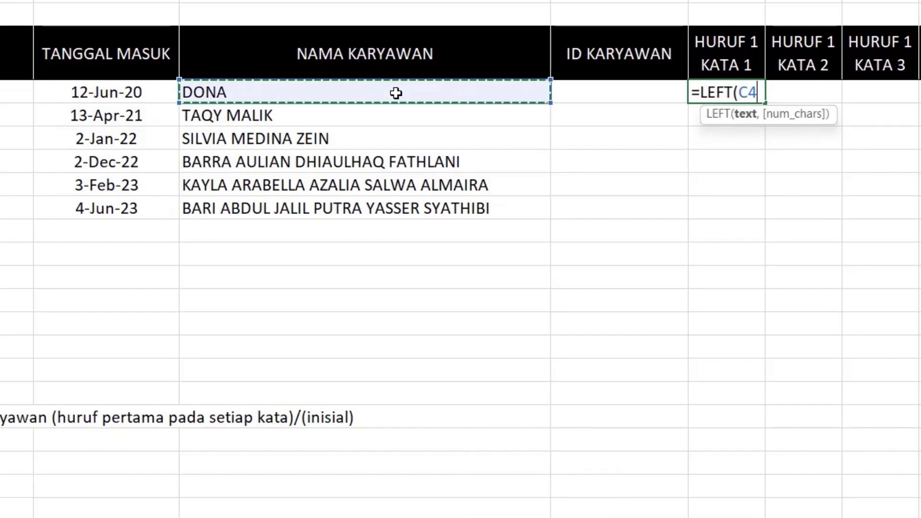
pyautogui.write(',')
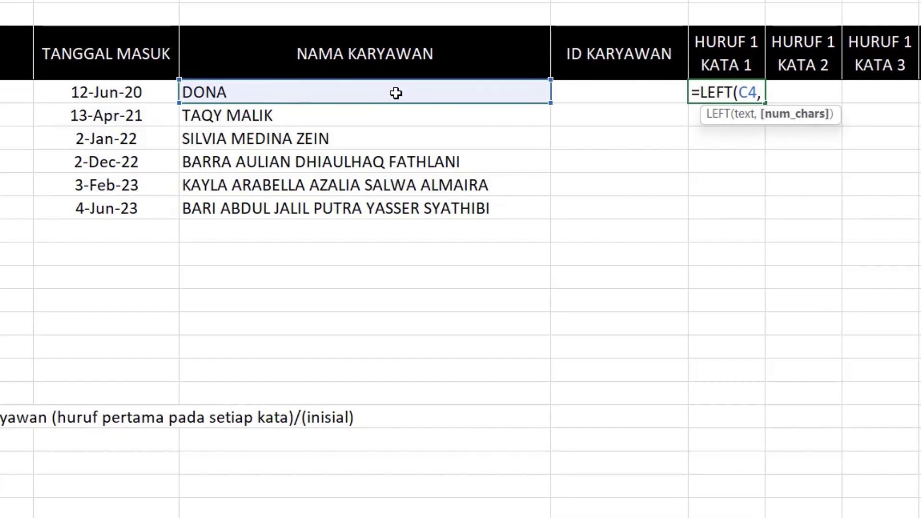
pyautogui.write('1)')
pyautogui.press('Return')
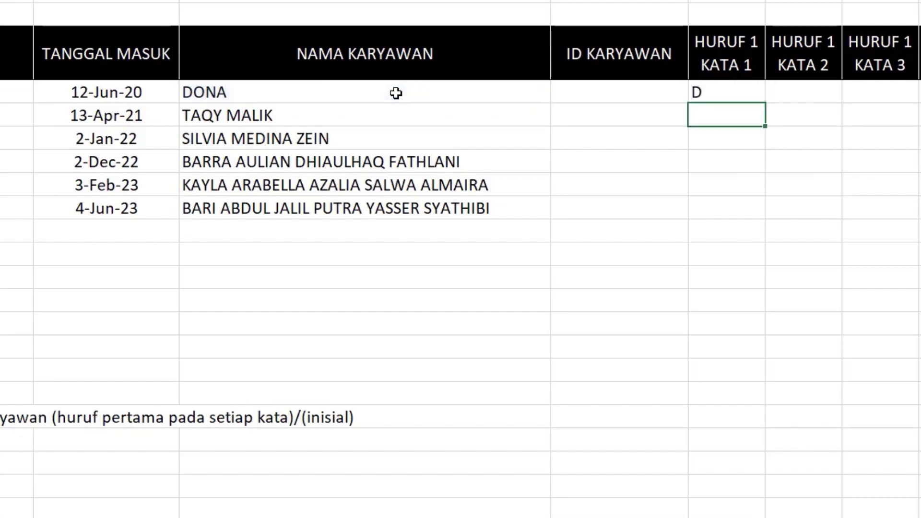
pyautogui.click(707, 91)
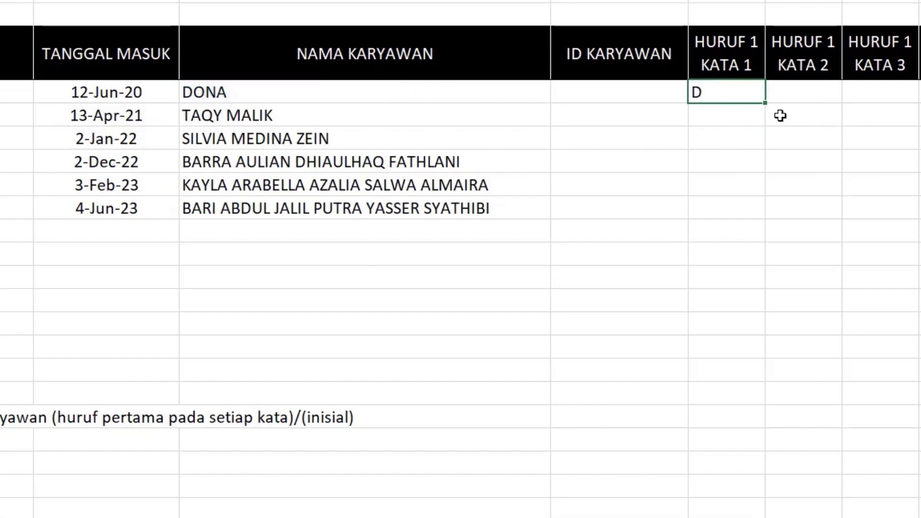
pyautogui.moveTo(765, 102); pyautogui.dragTo(755, 219)
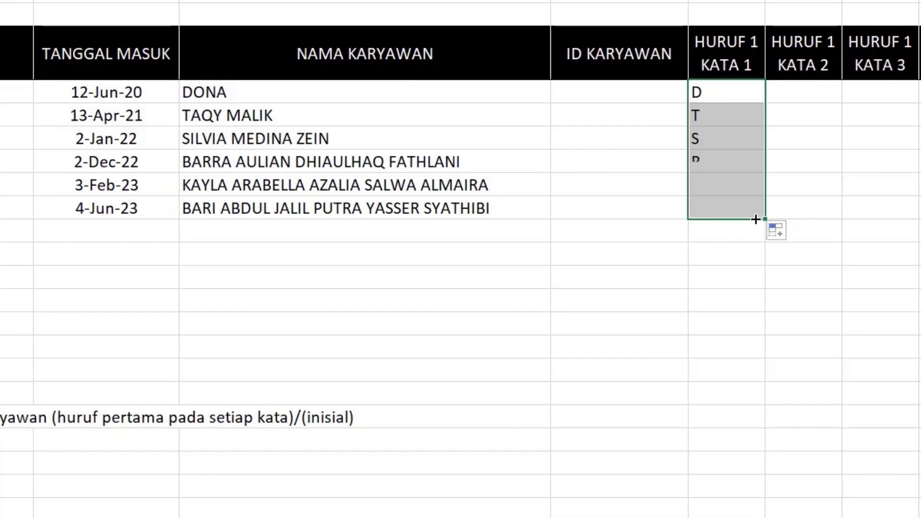
pyautogui.click(808, 93)
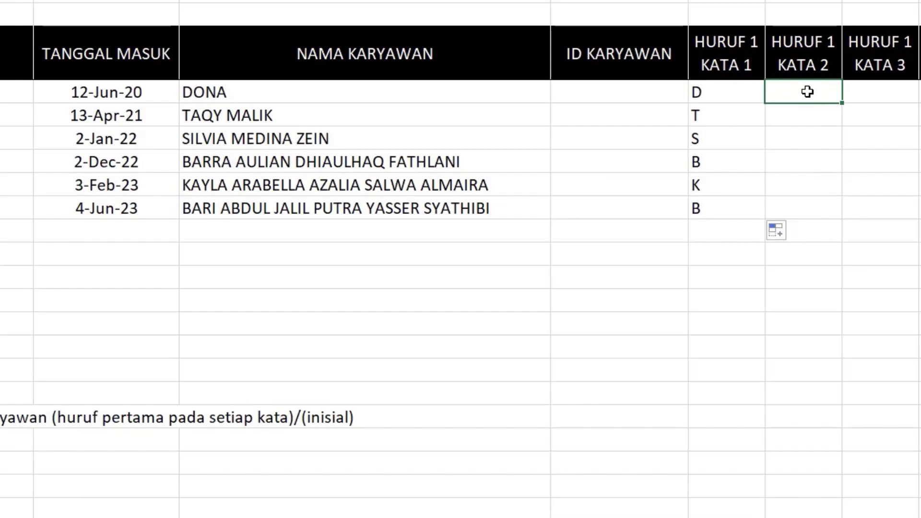
pyautogui.write('MID')
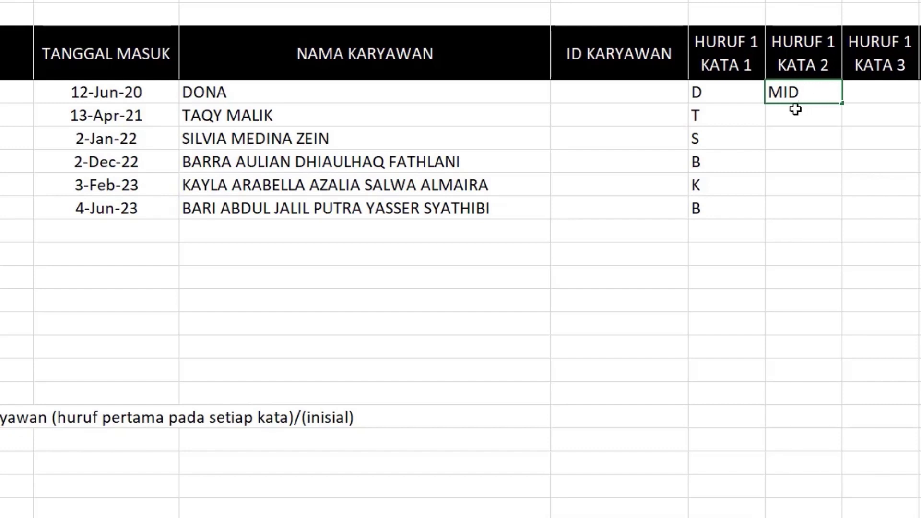
pyautogui.click(775, 92)
pyautogui.write('=')
pyautogui.click(829, 93)
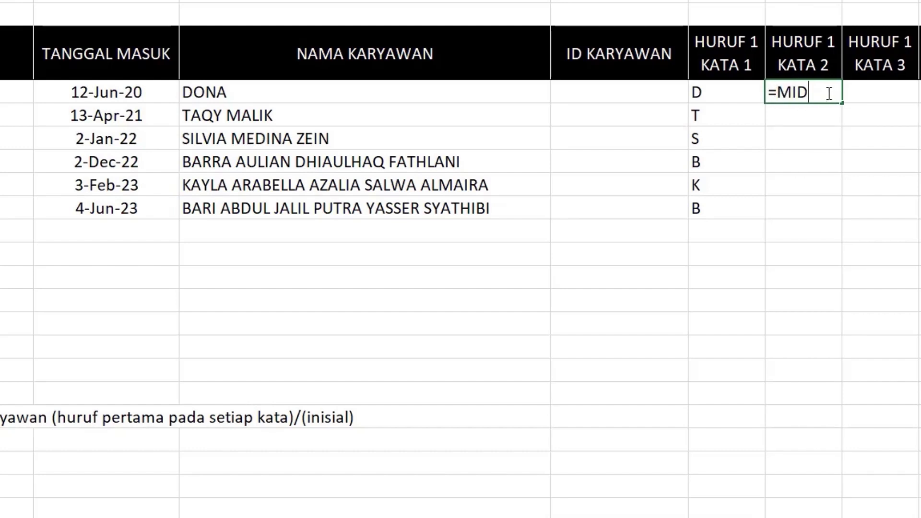
pyautogui.write('(')
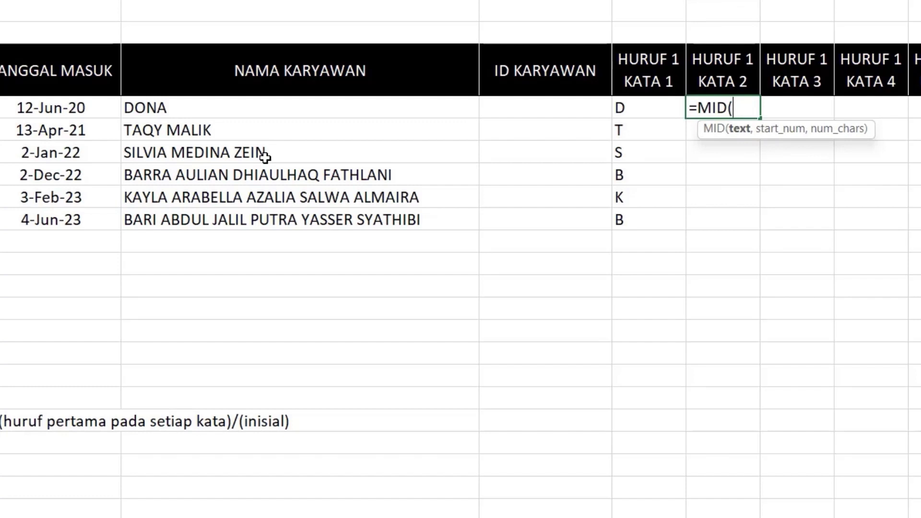
pyautogui.press('BackSpace')
pyautogui.press('BackSpace')
pyautogui.press('BackSpace')
pyautogui.press('BackSpace')
pyautogui.press('BackSpace')
pyautogui.press('Return')
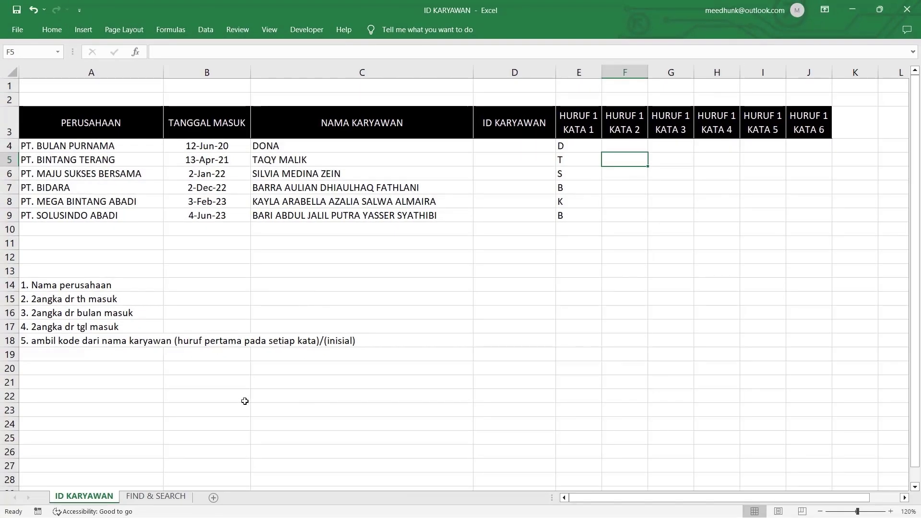
# - Switch to the FIND & SEARCH sheet and select cell B3 under FUNGSI FIND
pyautogui.click(156, 496)
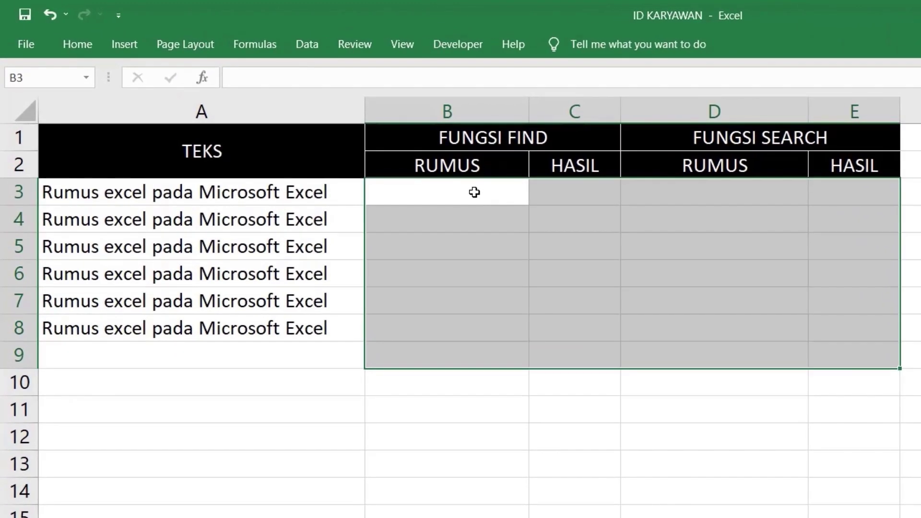
pyautogui.click(317, 128)
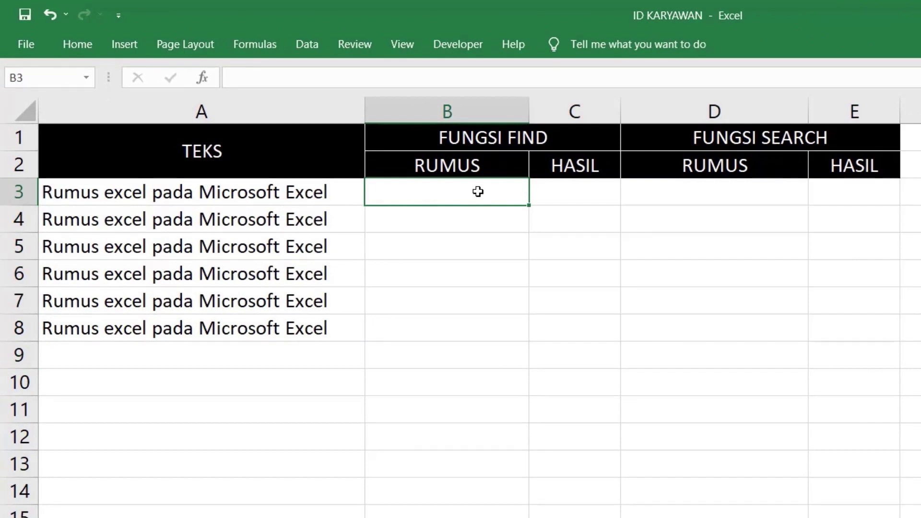
pyautogui.write('=FIND')
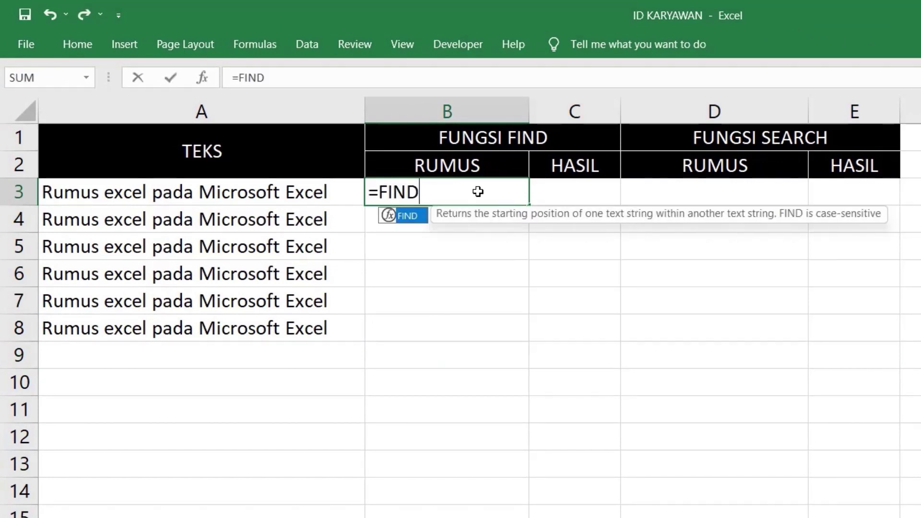
pyautogui.write('(')
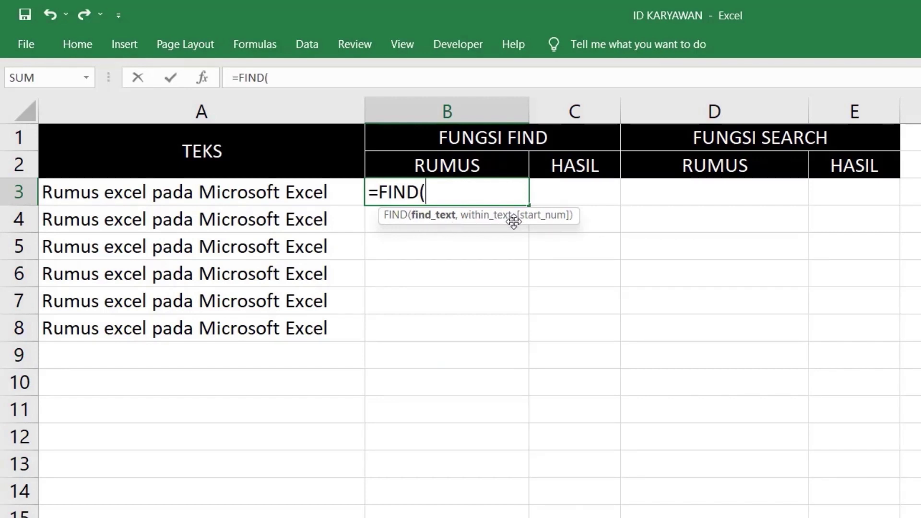
pyautogui.press('BackSpace')
pyautogui.press('BackSpace')
pyautogui.press('BackSpace')
pyautogui.press('BackSpace')
pyautogui.press('BackSpace')
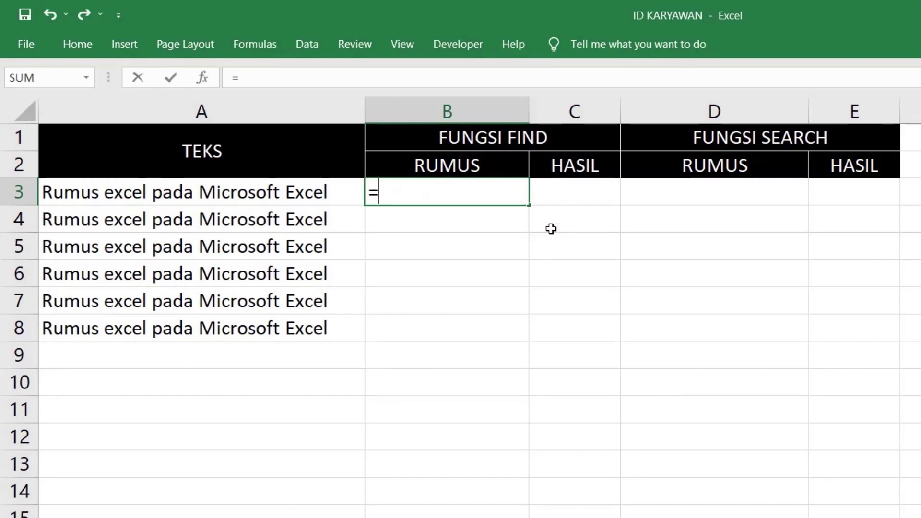
pyautogui.press('BackSpace')
pyautogui.write('=SEARC')
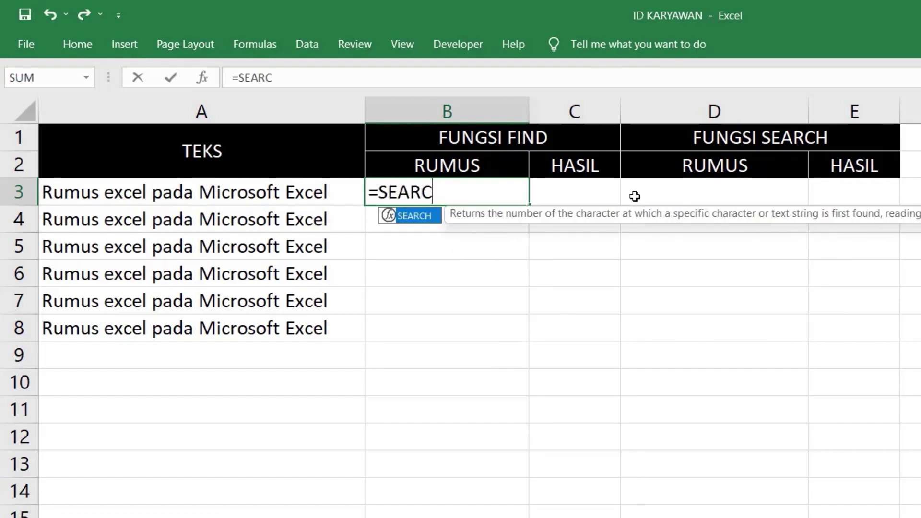
pyautogui.write('H(')
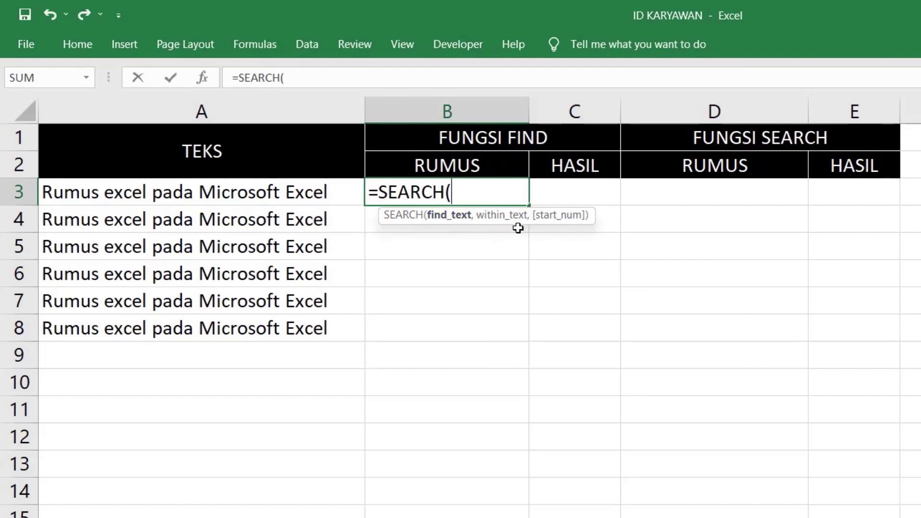
pyautogui.press('BackSpace')
pyautogui.press('BackSpace')
pyautogui.press('BackSpace')
pyautogui.press('BackSpace')
pyautogui.press('BackSpace')
pyautogui.press('BackSpace')
pyautogui.press('BackSpace')
pyautogui.press('BackSpace')
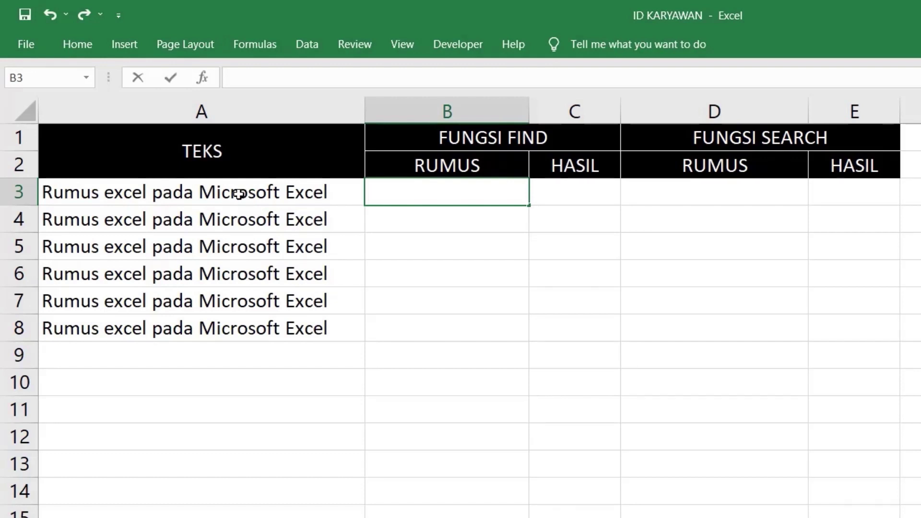
# - Enter =FIND("e",A3,1) in B3 to locate the lowercase e in the text of A3
pyautogui.write('=FIND(')
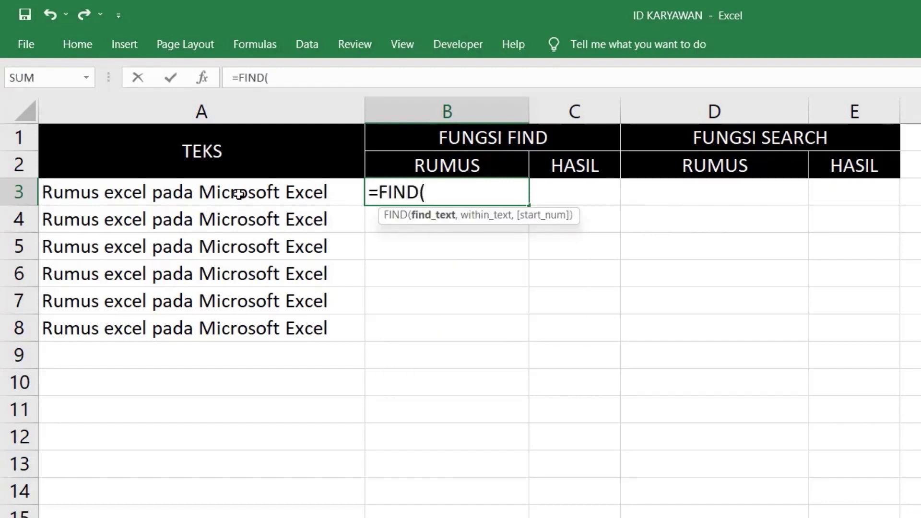
pyautogui.write('"e",')
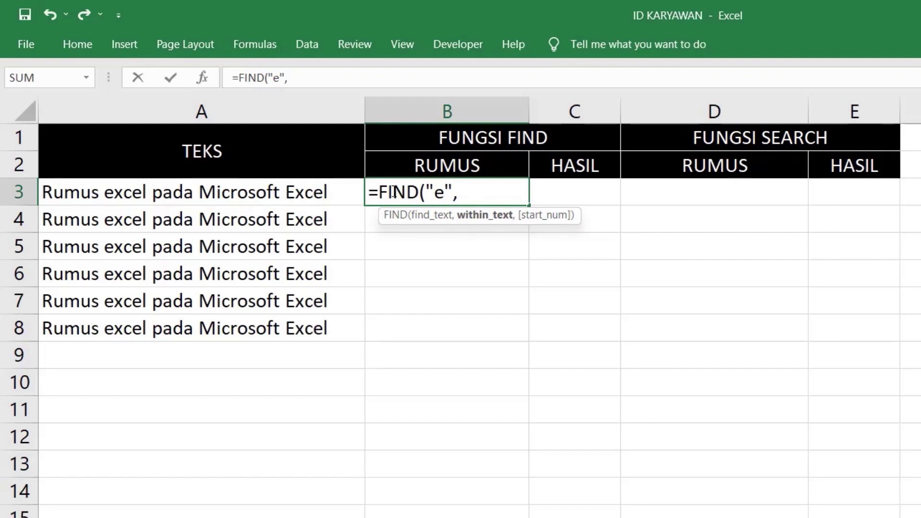
pyautogui.click(308, 191)
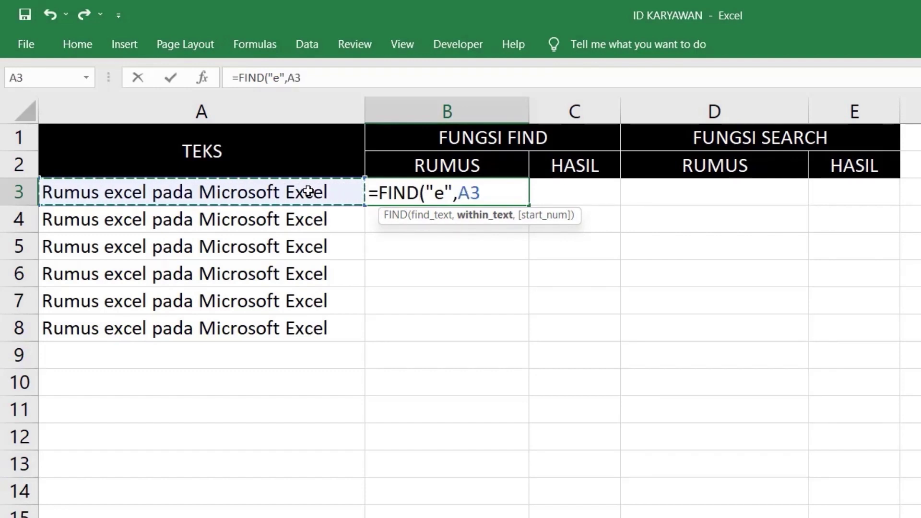
pyautogui.write(',')
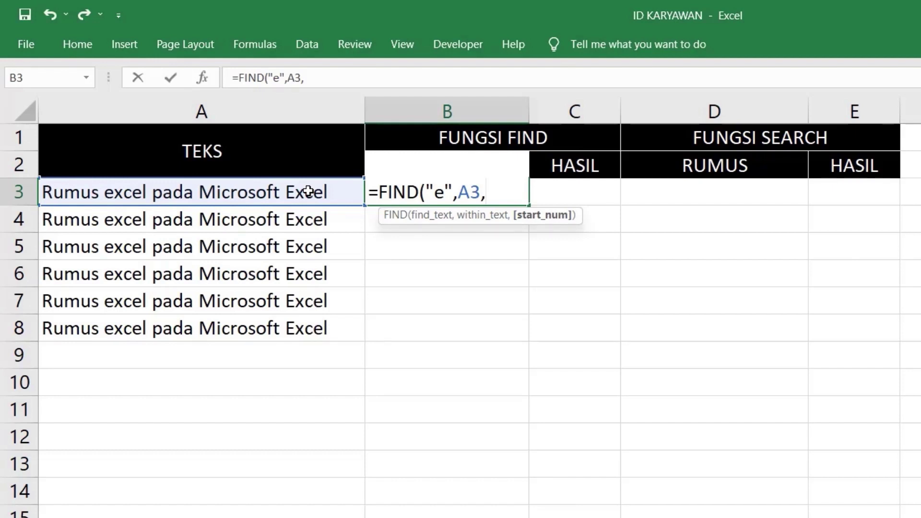
pyautogui.write('1)')
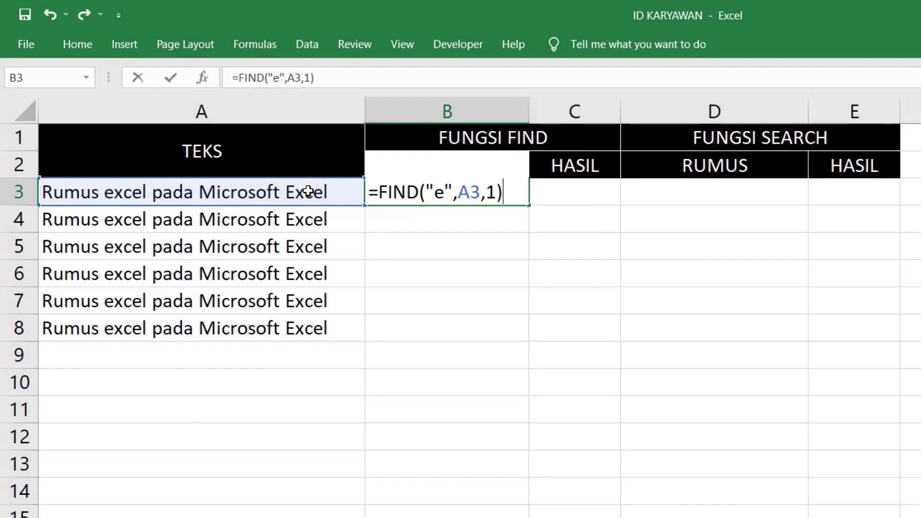
pyautogui.press('Return')
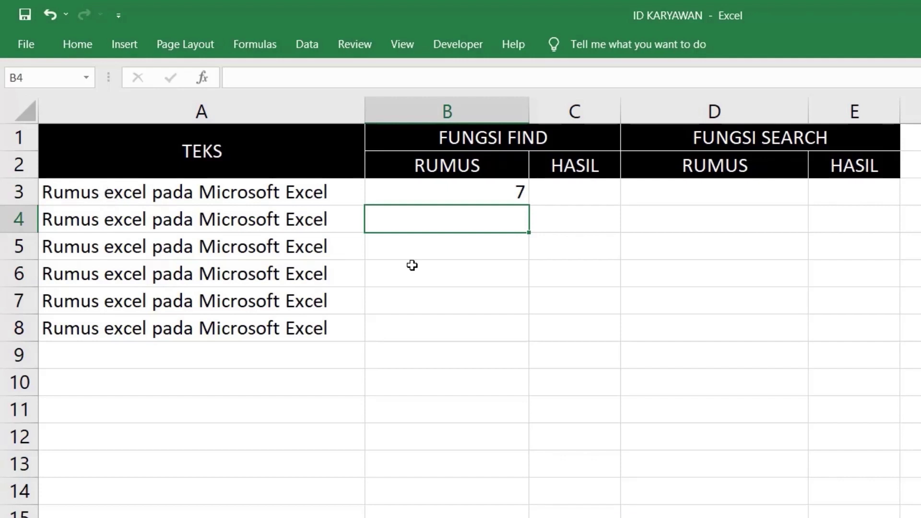
# - Enter =SEARCH("e",A3,1) in D3 under FUNGSI SEARCH to locate the letter e in the text of A3
pyautogui.click(729, 191)
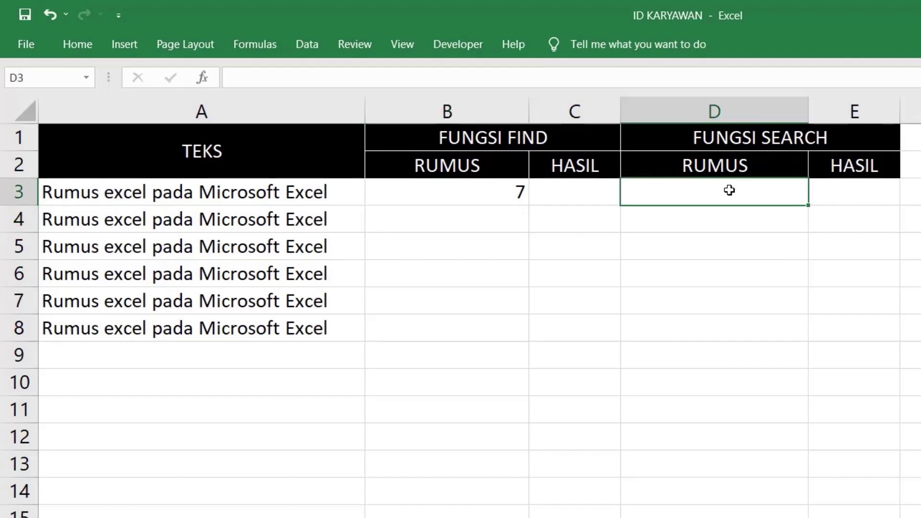
pyautogui.write('=SEARCH(')
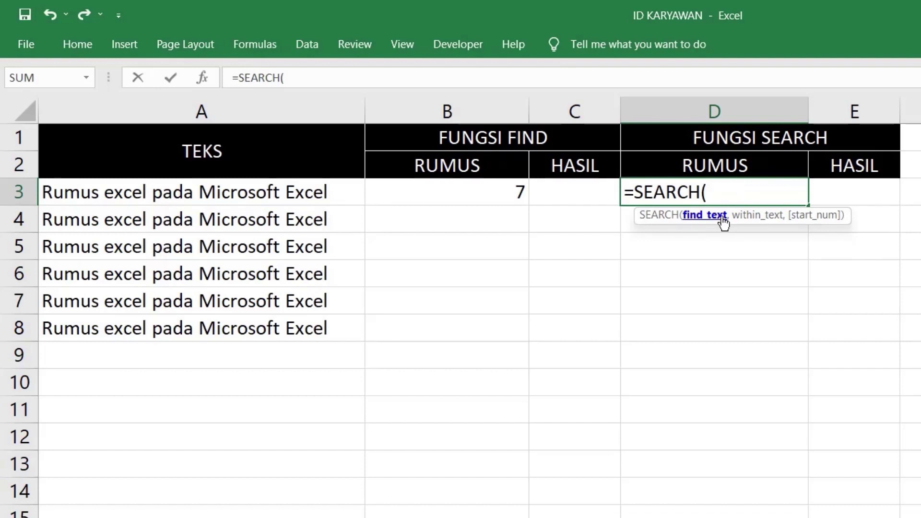
pyautogui.write('"e",')
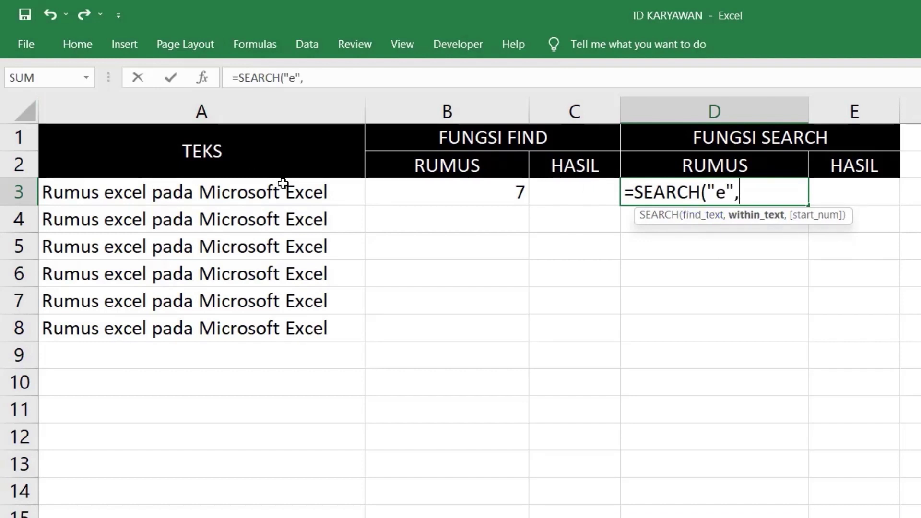
pyautogui.click(287, 190)
pyautogui.write(',')
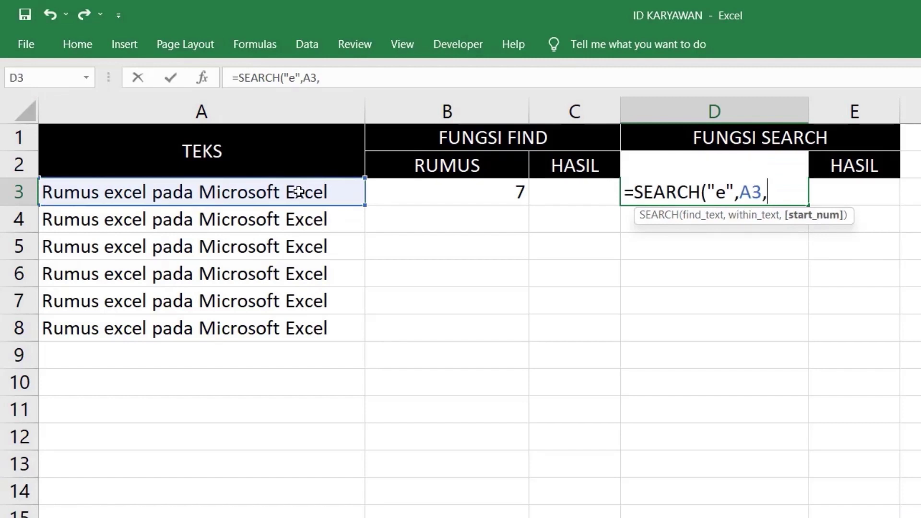
pyautogui.write('1)')
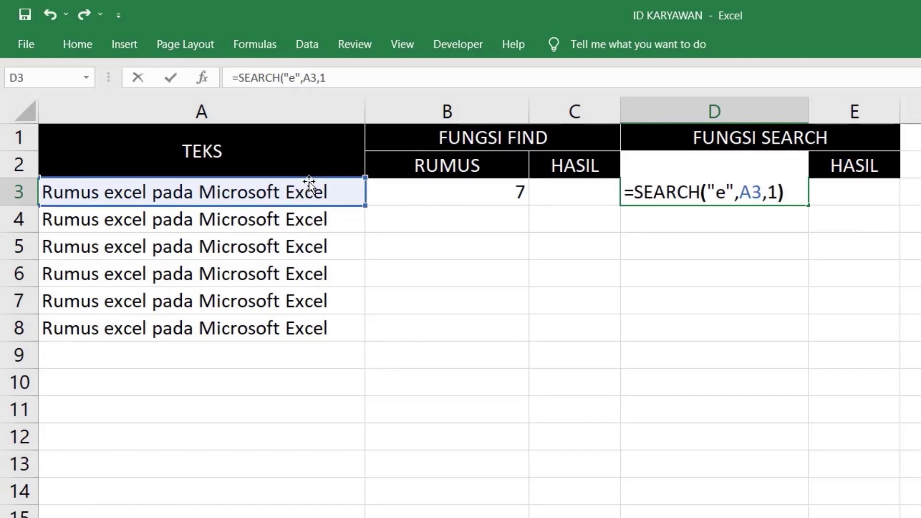
pyautogui.press('Return')
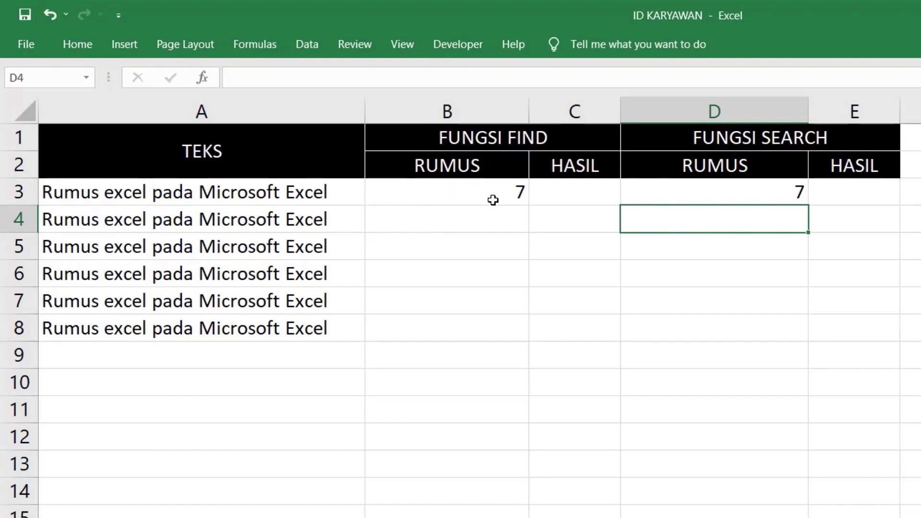
# - Fill the FIND formula in B3 and the SEARCH formula in D3 down to row 4
pyautogui.click(509, 197)
pyautogui.moveTo(526, 205); pyautogui.dragTo(534, 231)
pyautogui.click(739, 199)
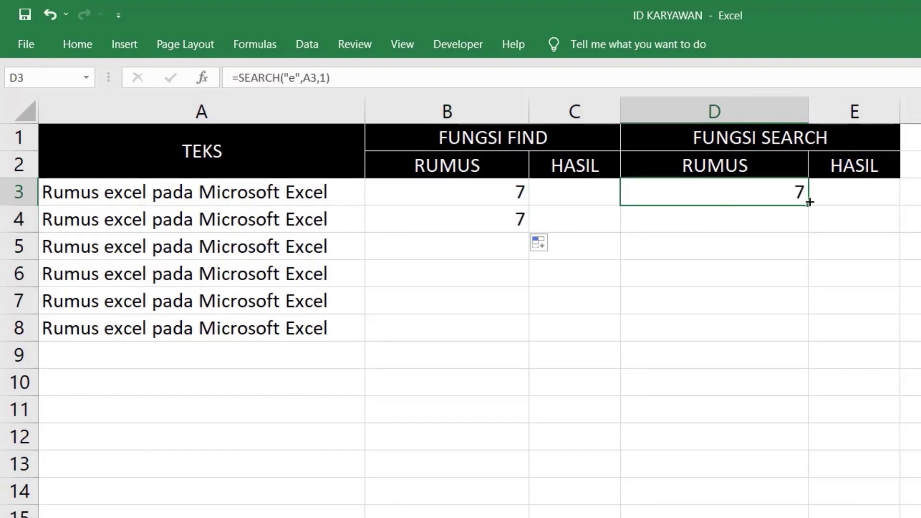
pyautogui.moveTo(809, 206); pyautogui.dragTo(814, 247)
# - Change the find text in B4's FIND formula to uppercase "E"
pyautogui.click(481, 225)
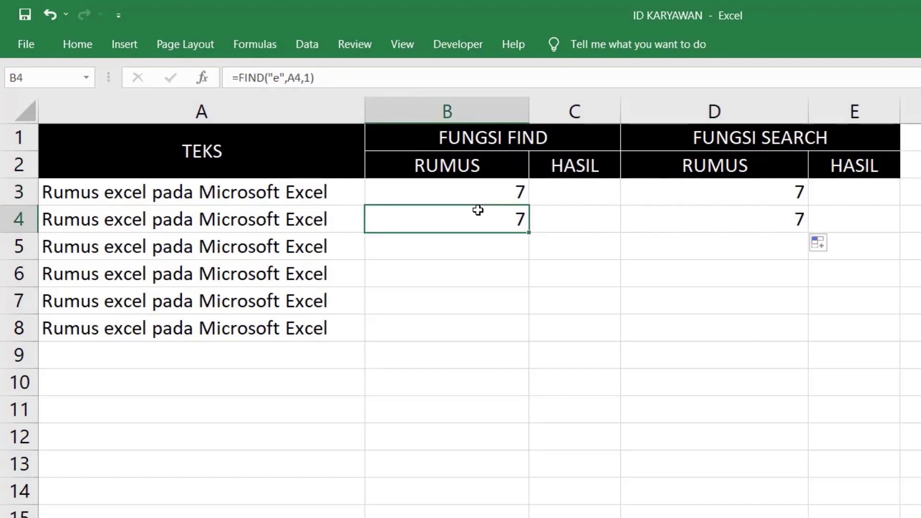
pyautogui.doubleClick(476, 220)
pyautogui.click(445, 222)
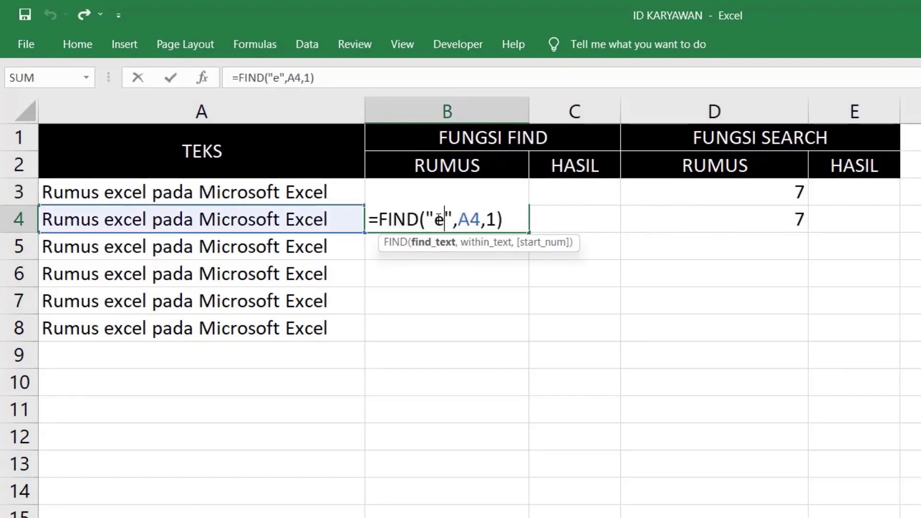
pyautogui.press('BackSpace')
pyautogui.write('E')
pyautogui.press('Return')
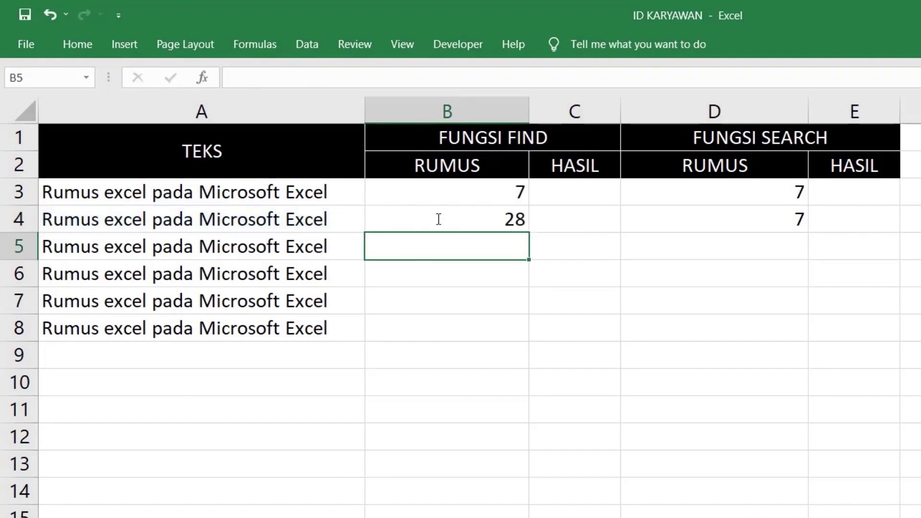
# - Change the find text in D4's SEARCH formula to uppercase "E"
pyautogui.doubleClick(767, 221)
pyautogui.click(727, 219)
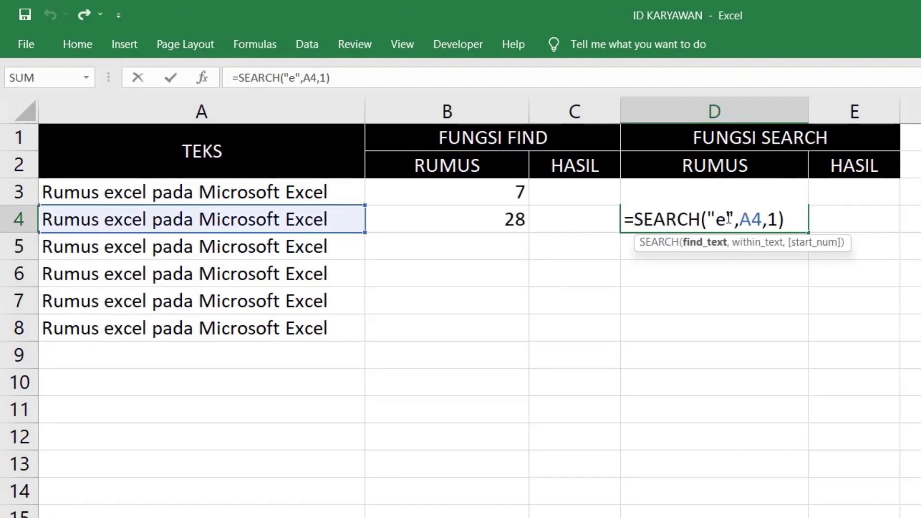
pyautogui.press('BackSpace')
pyautogui.write('E')
pyautogui.press('Return')
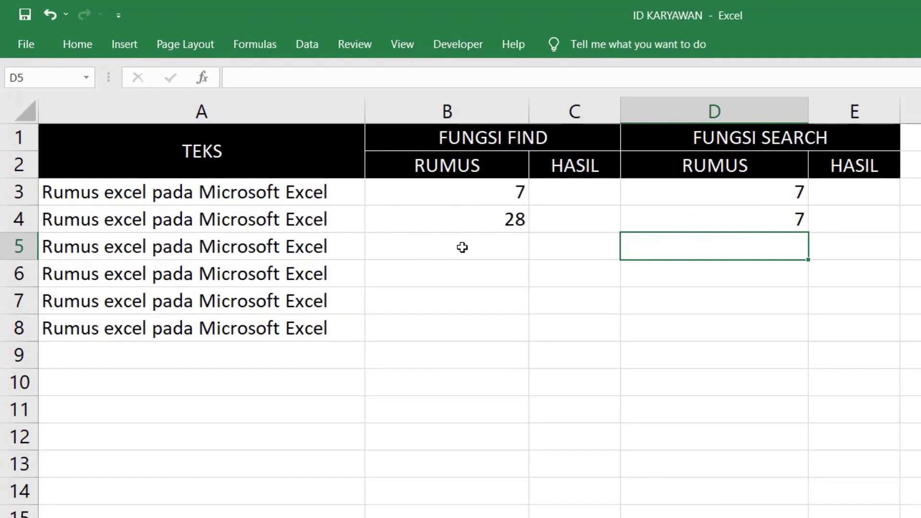
# - Fill the FIND formula from B4 down to B5 and change its find text to lowercase "m"
pyautogui.click(500, 219)
pyautogui.moveTo(530, 234); pyautogui.dragTo(528, 259)
pyautogui.click(507, 246)
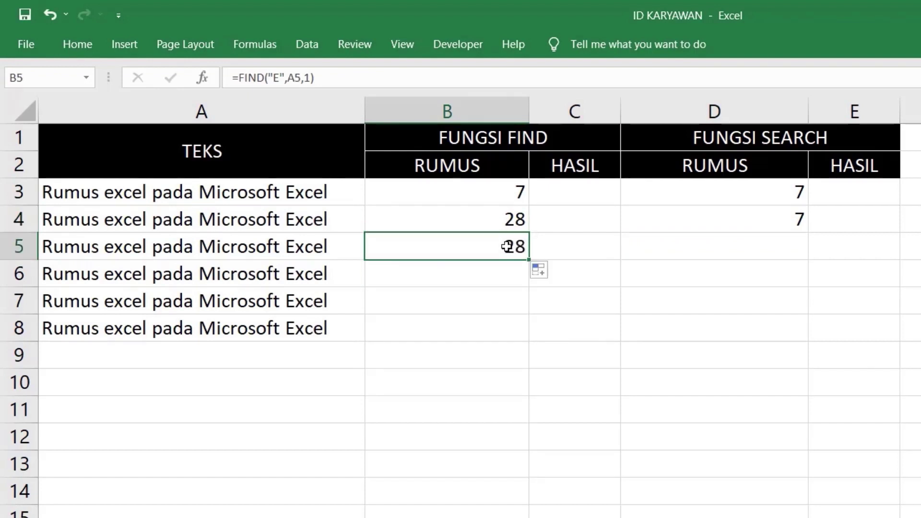
pyautogui.doubleClick(507, 246)
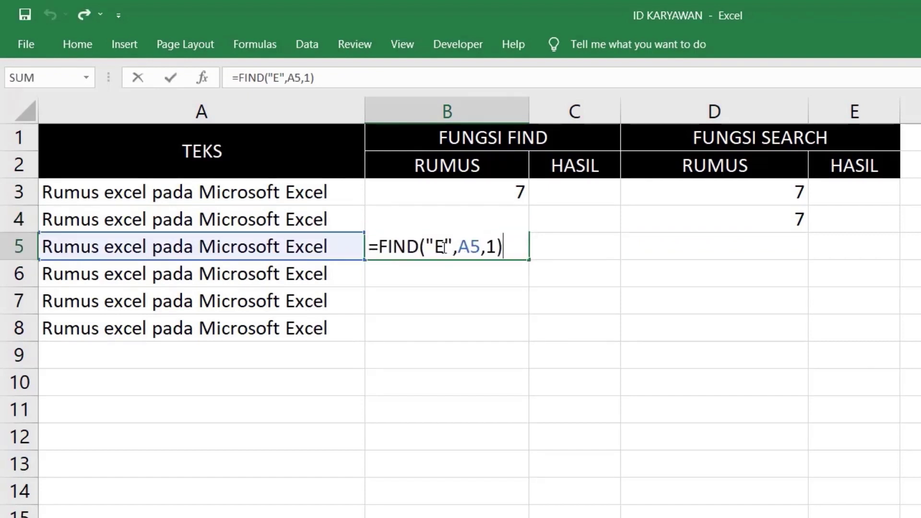
pyautogui.moveTo(445, 247); pyautogui.dragTo(435, 249)
pyautogui.write('m')
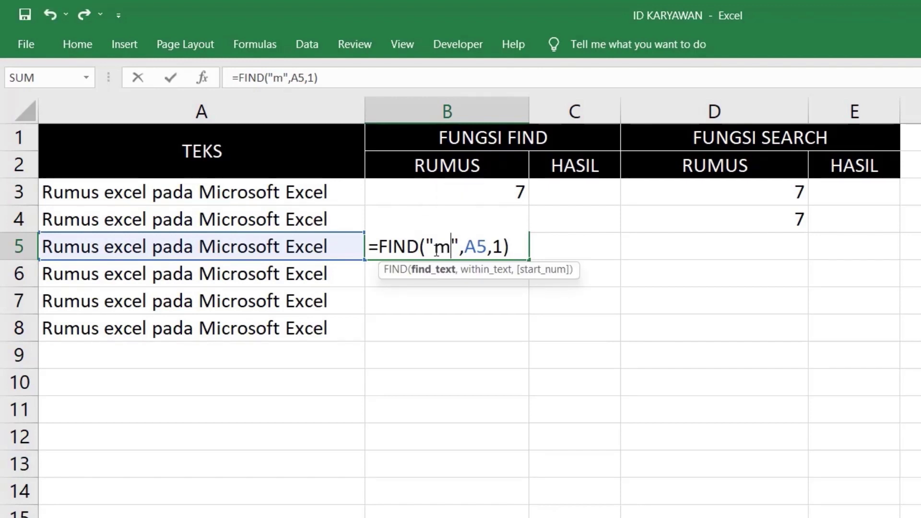
pyautogui.press('Return')
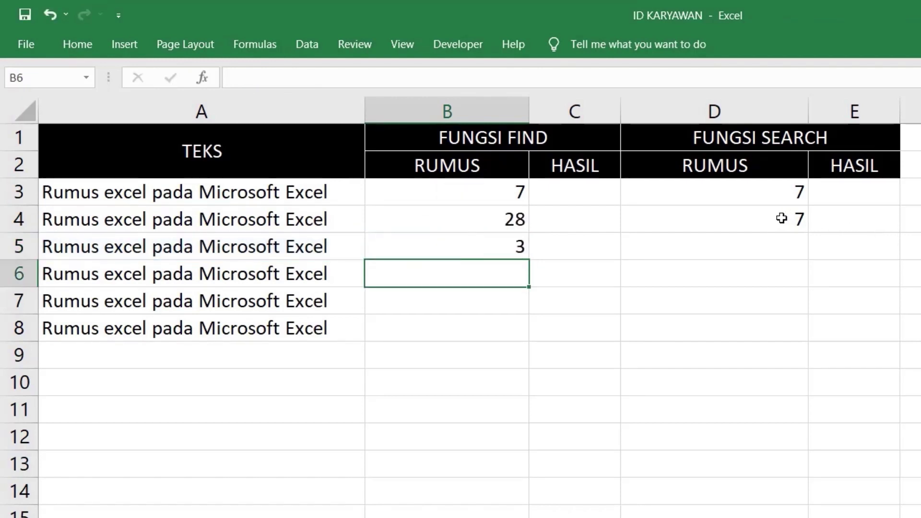
# - Fill the SEARCH formula from D4 down to D5 and change its find text to lowercase "m"
pyautogui.click(787, 219)
pyautogui.moveTo(805, 231); pyautogui.dragTo(812, 252)
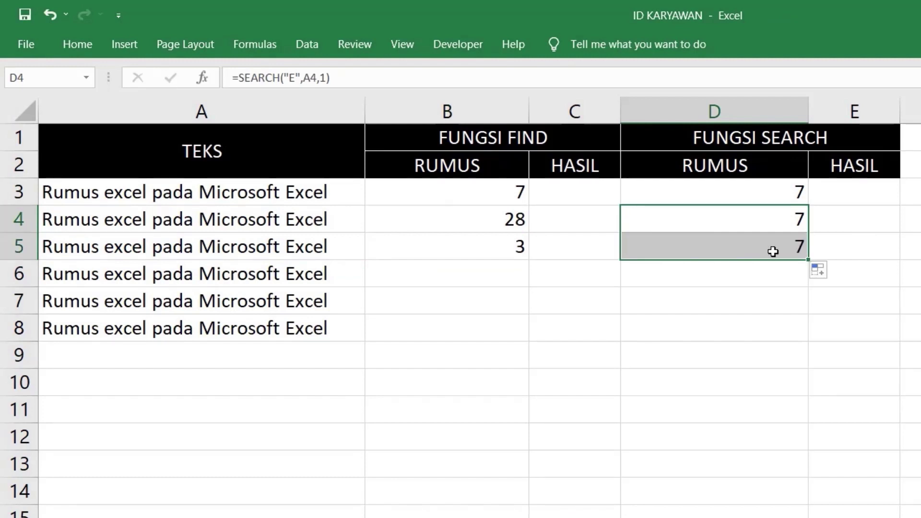
pyautogui.doubleClick(771, 251)
pyautogui.doubleClick(721, 242)
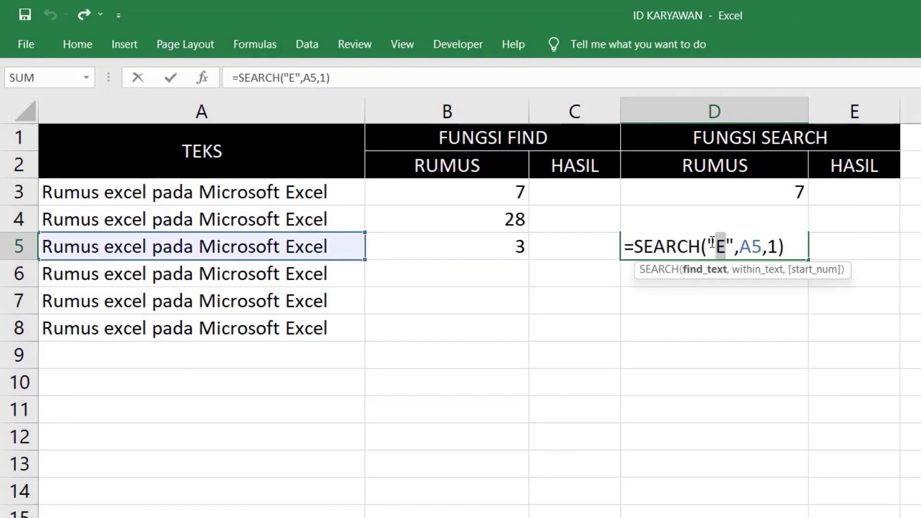
pyautogui.write('M')
pyautogui.press('Return')
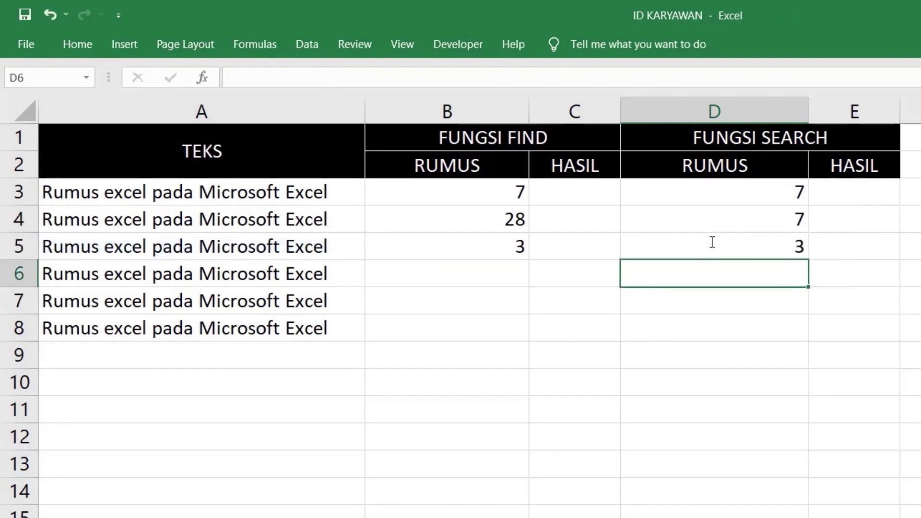
# - Fill the row 5 formulas down to row 6 and change B6's FIND text to uppercase "M"
pyautogui.moveTo(520, 245); pyautogui.dragTo(647, 249)
pyautogui.moveTo(809, 274); pyautogui.dragTo(810, 279)
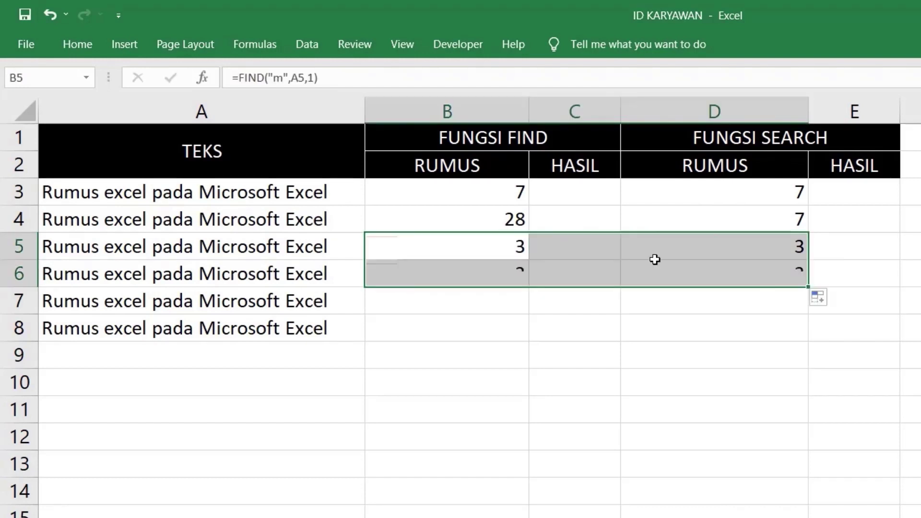
pyautogui.click(503, 277)
pyautogui.doubleClick(503, 276)
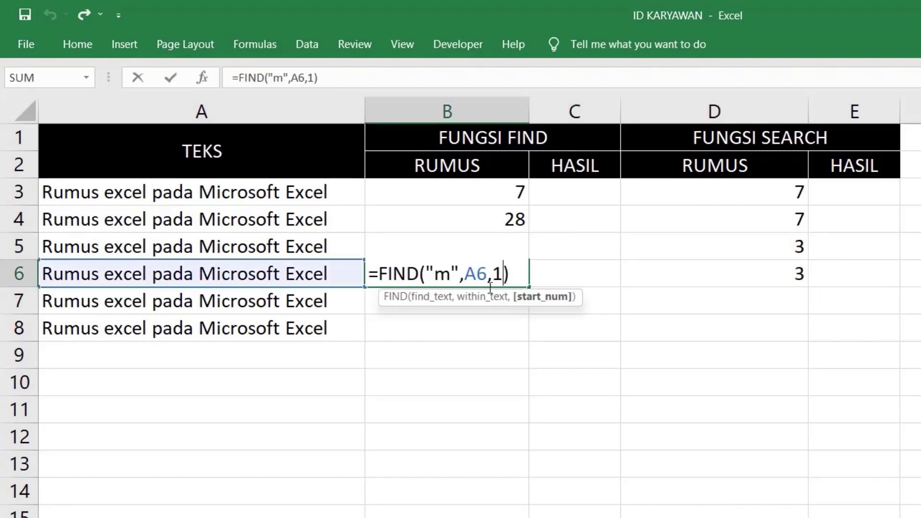
pyautogui.click(452, 277)
pyautogui.press('BackSpace')
pyautogui.write('M')
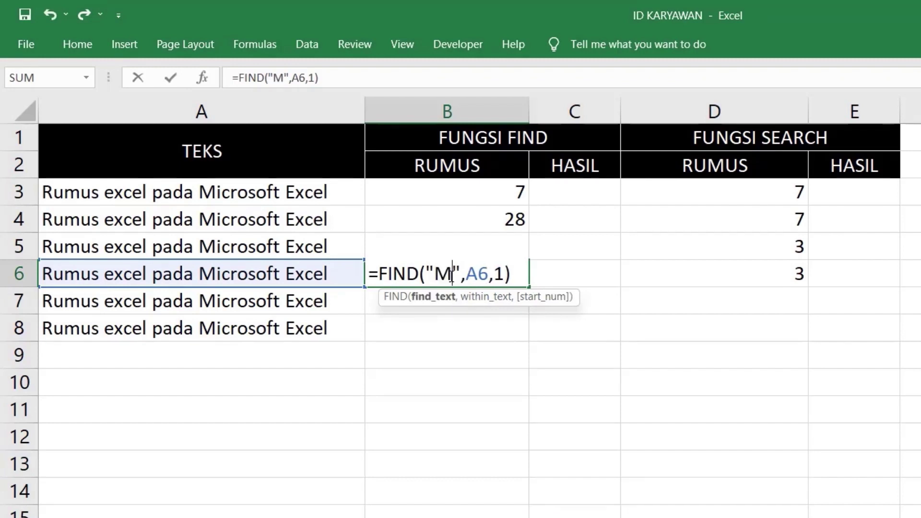
pyautogui.press('Return')
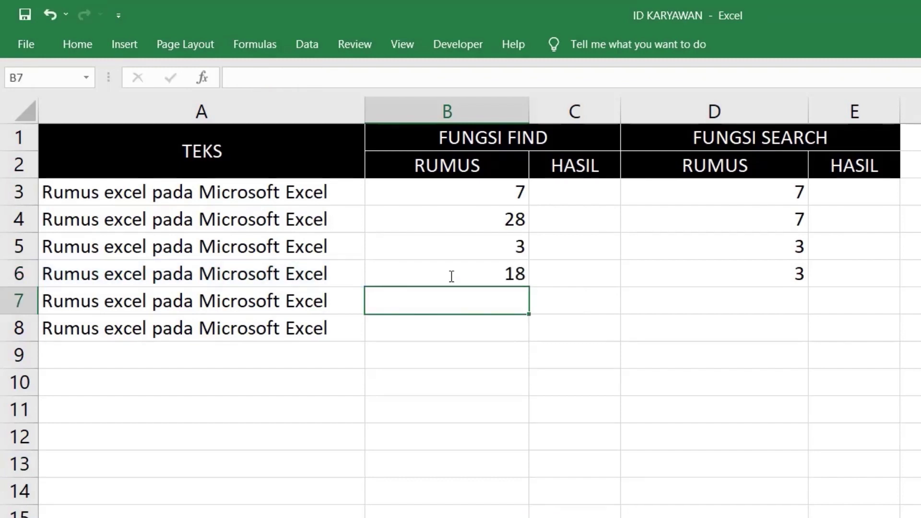
# - Change the find text in D6's SEARCH formula to uppercase "M"
pyautogui.doubleClick(768, 277)
pyautogui.click(733, 277)
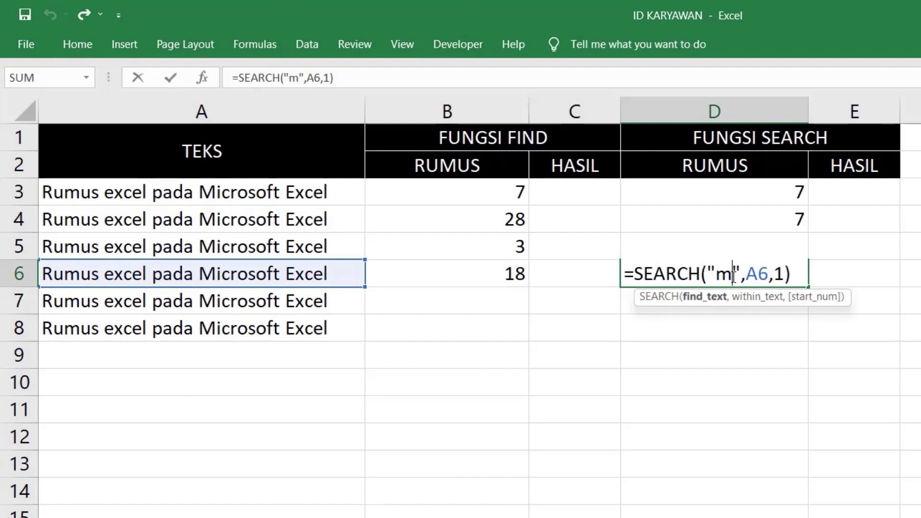
pyautogui.press('BackSpace')
pyautogui.write('M')
pyautogui.press('Return')
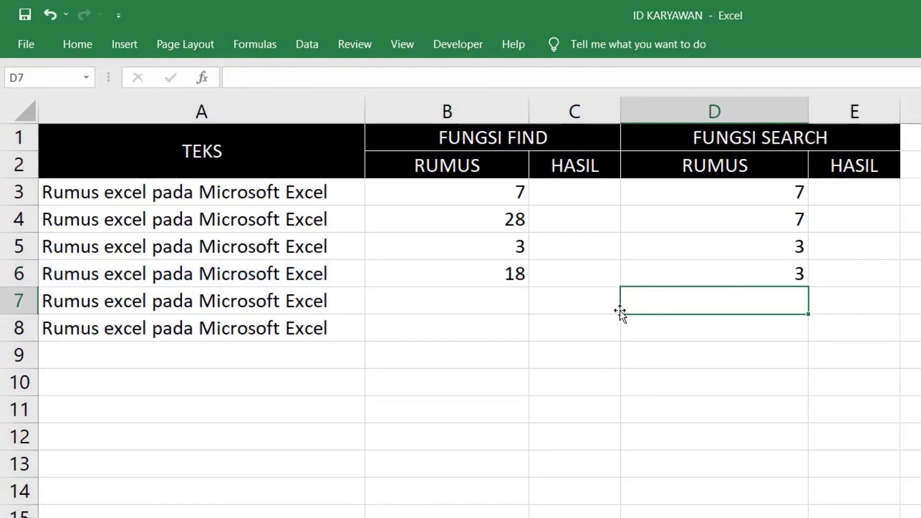
# - Fill the row 6 formulas down to row 8 and change B7's FIND text to lowercase "mi"
pyautogui.moveTo(494, 279); pyautogui.dragTo(808, 338)
pyautogui.click(511, 300)
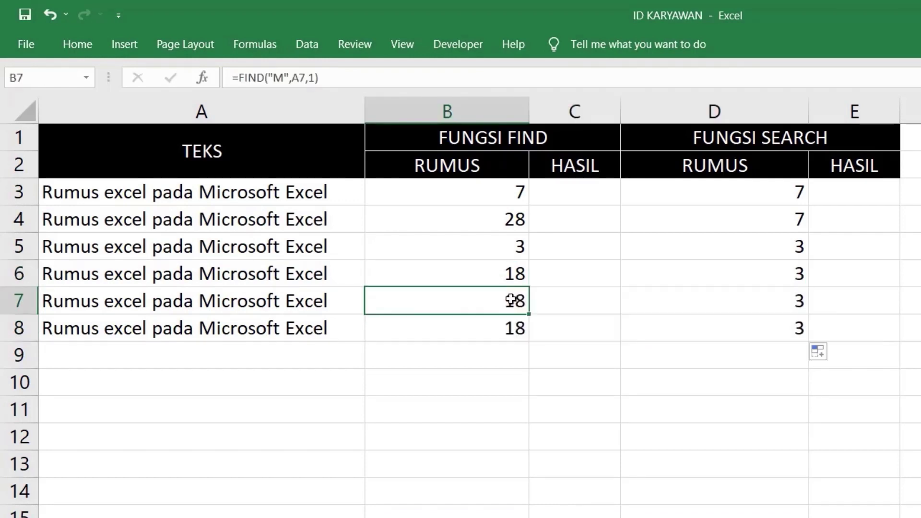
pyautogui.doubleClick(510, 299)
pyautogui.click(453, 302)
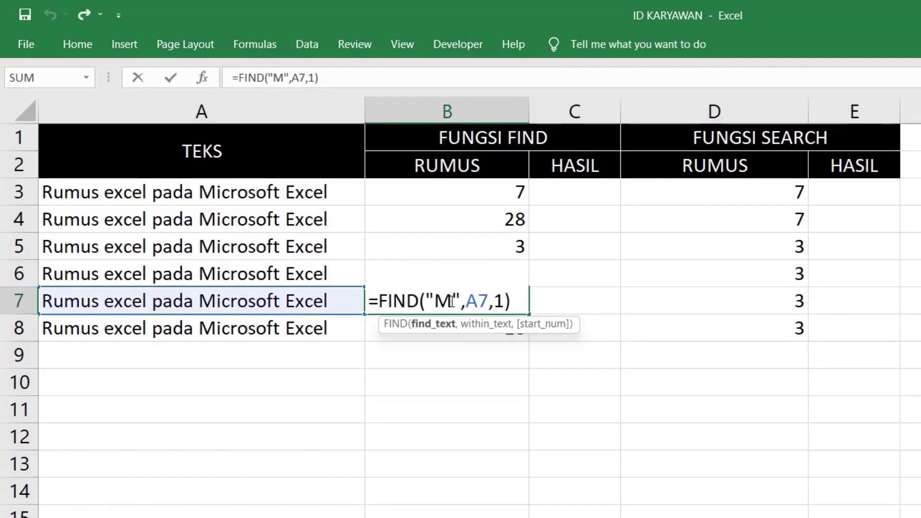
pyautogui.press('BackSpace')
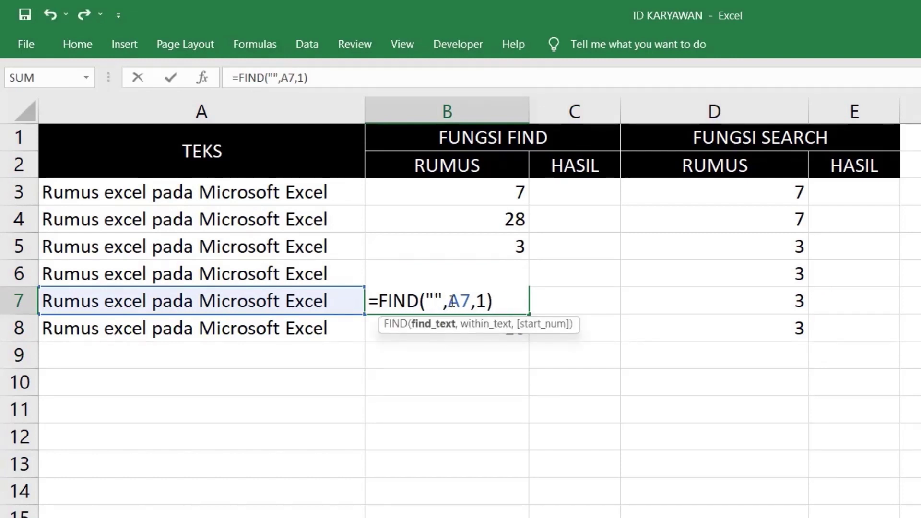
pyautogui.write('mi')
pyautogui.press('Return')
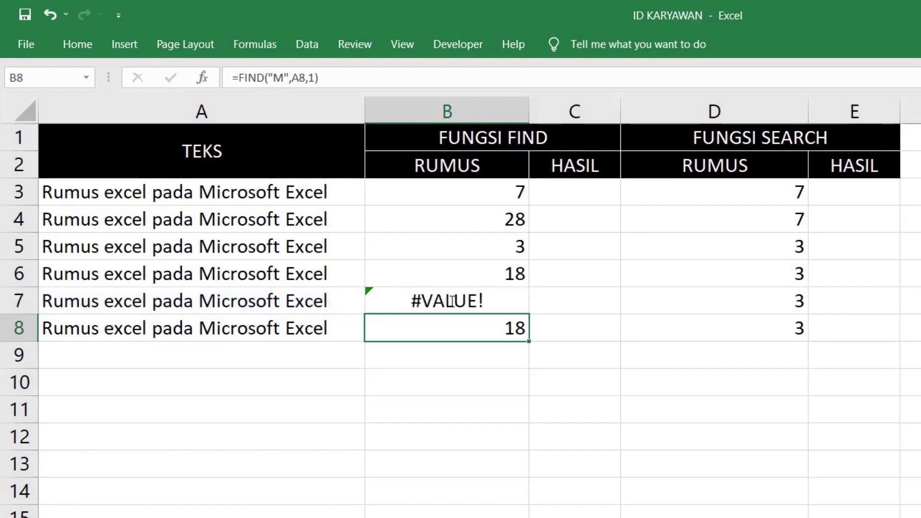
# - Change the find text in D7's SEARCH formula to lowercase "mi" and compare it with the FIND formula in B7
pyautogui.doubleClick(742, 299)
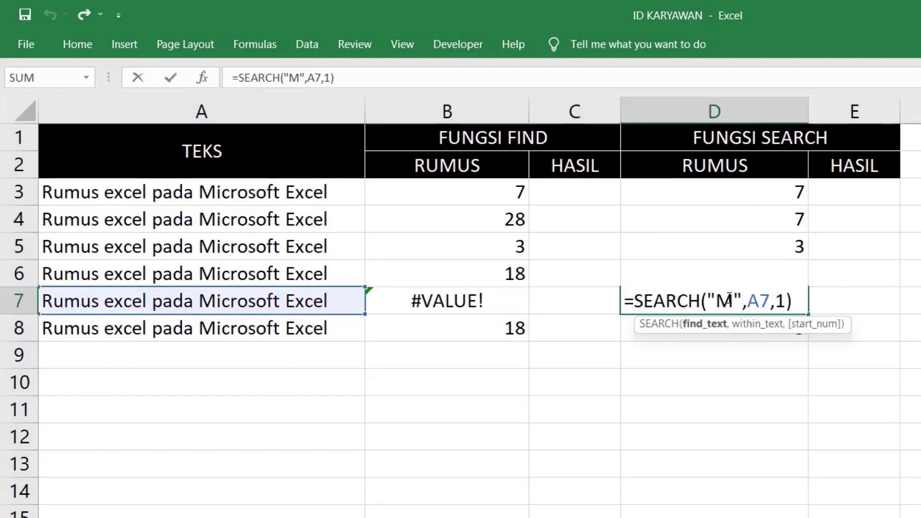
pyautogui.press('BackSpace')
pyautogui.write('m')
pyautogui.press('Return')
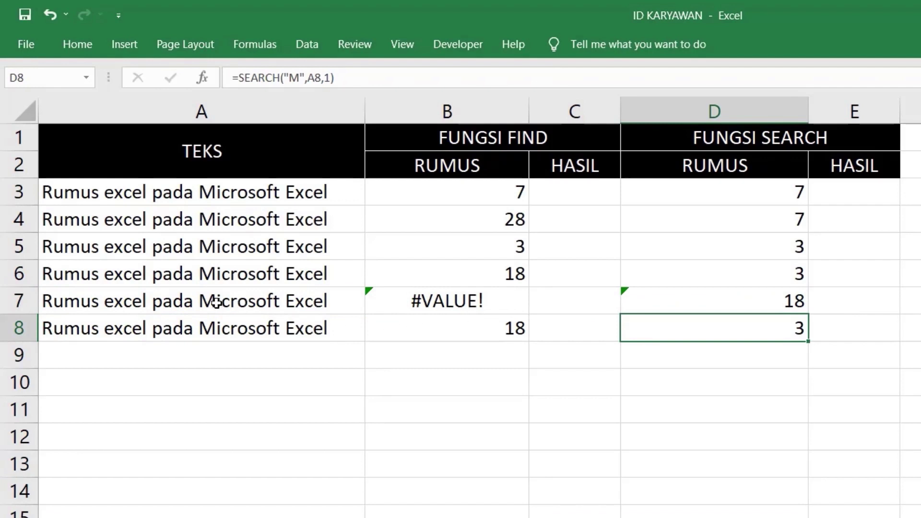
pyautogui.click(217, 303)
pyautogui.click(437, 302)
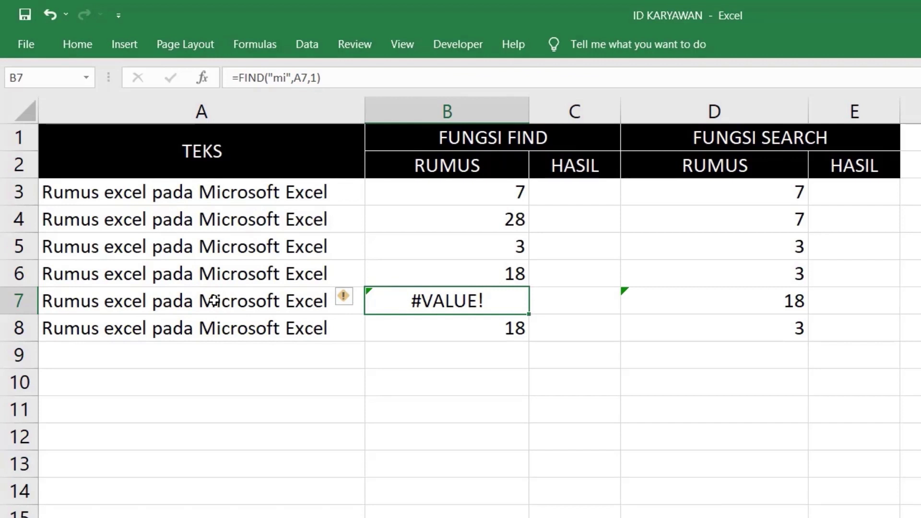
# - Change the find text in B8's FIND formula to "Mi" with a capital M
pyautogui.click(479, 328)
pyautogui.doubleClick(493, 328)
pyautogui.click(453, 329)
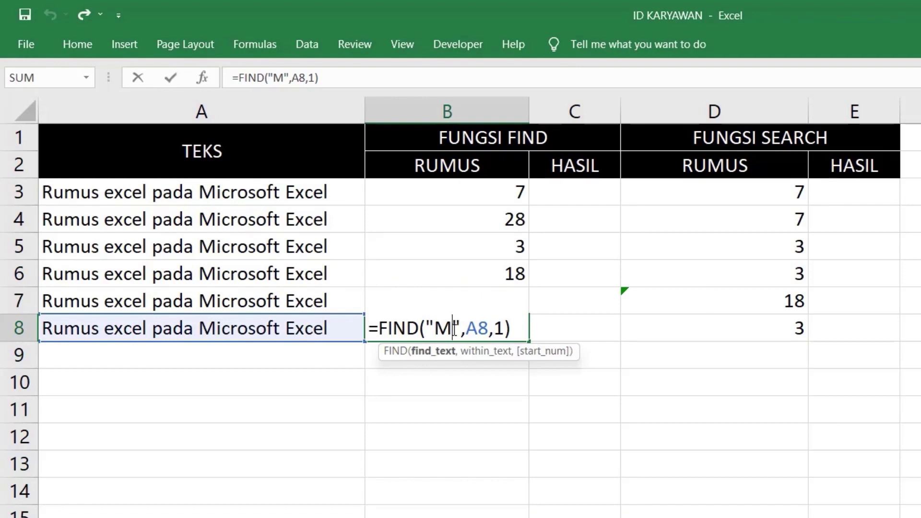
pyautogui.write('i')
pyautogui.press('Return')
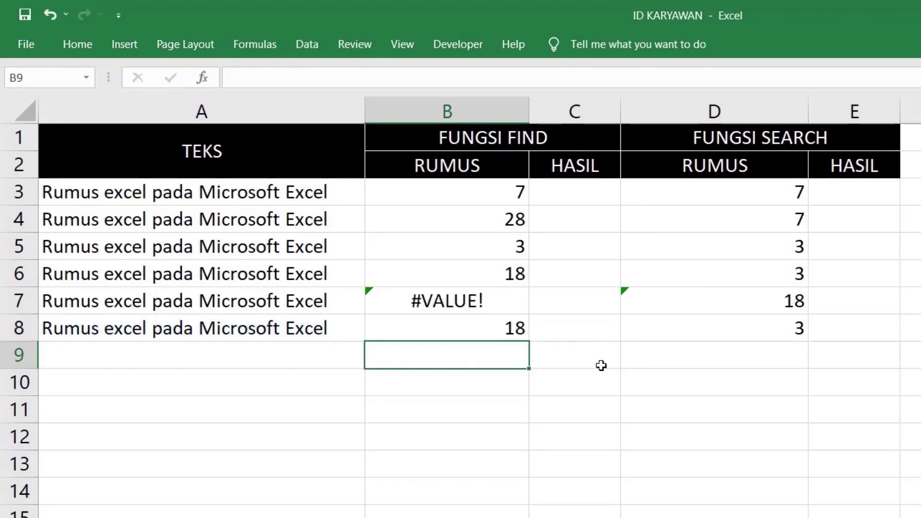
# - Change the find text in D8's SEARCH formula to "Mi"
pyautogui.click(781, 326)
pyautogui.doubleClick(781, 326)
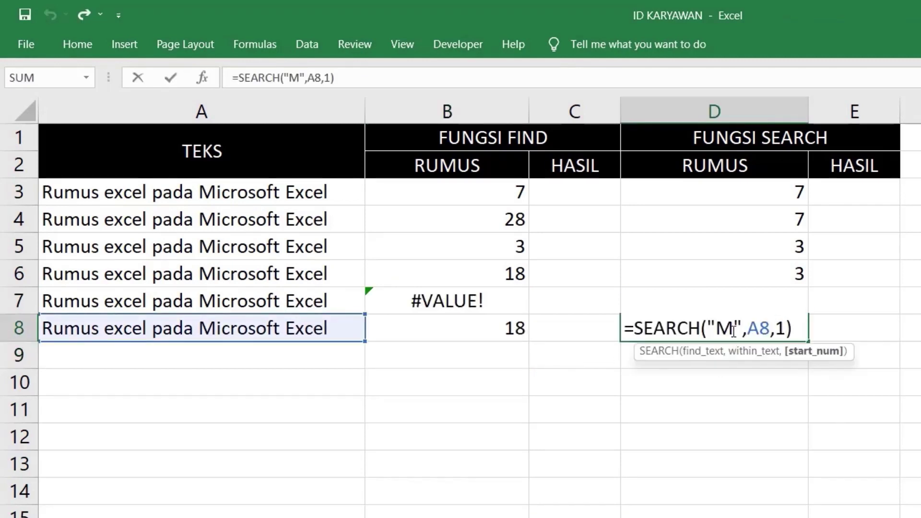
pyautogui.click(735, 331)
pyautogui.write('i')
pyautogui.press('Return')
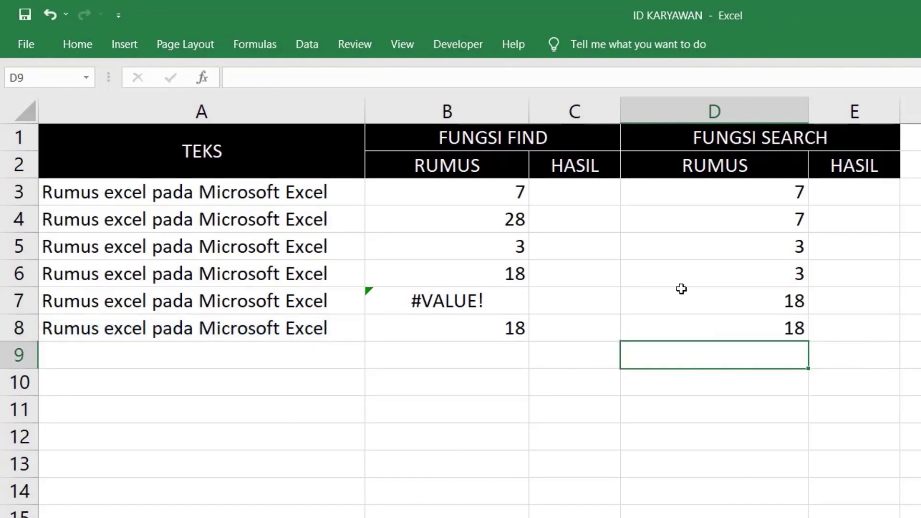
# - Copy the FIND results in B3:B8 into the HASIL column from C3 as values only
pyautogui.click(494, 191)
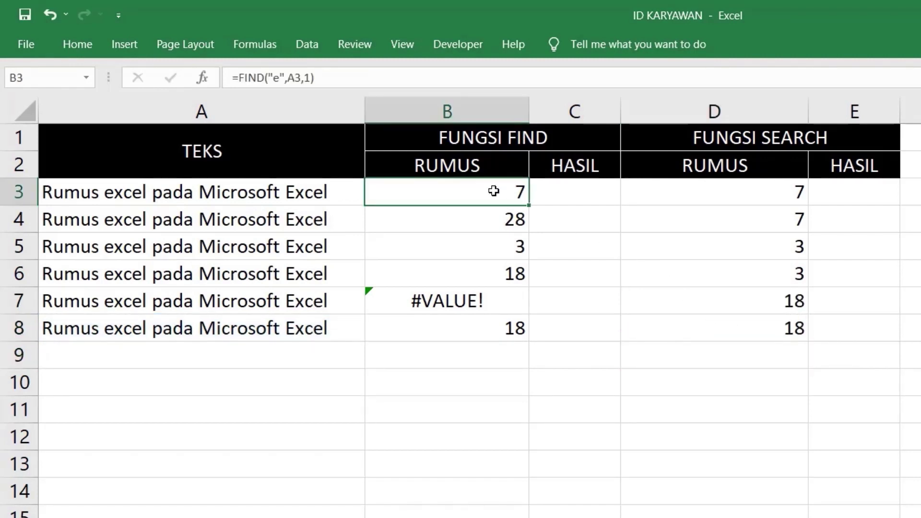
pyautogui.moveTo(494, 191); pyautogui.dragTo(494, 321)
pyautogui.hotkey('ctrl', 'c')
pyautogui.click(549, 198)
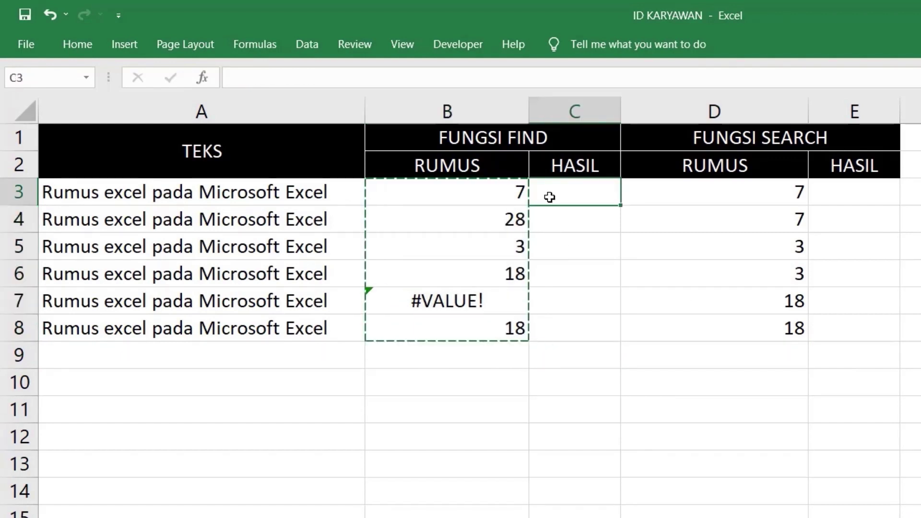
pyautogui.rightClick(549, 198)
pyautogui.click(615, 305)
# - Copy the SEARCH results in D3:D8 into the HASIL column from E3 as values only
pyautogui.moveTo(729, 194); pyautogui.dragTo(765, 315)
pyautogui.hotkey('ctrl', 'c')
pyautogui.rightClick(830, 199)
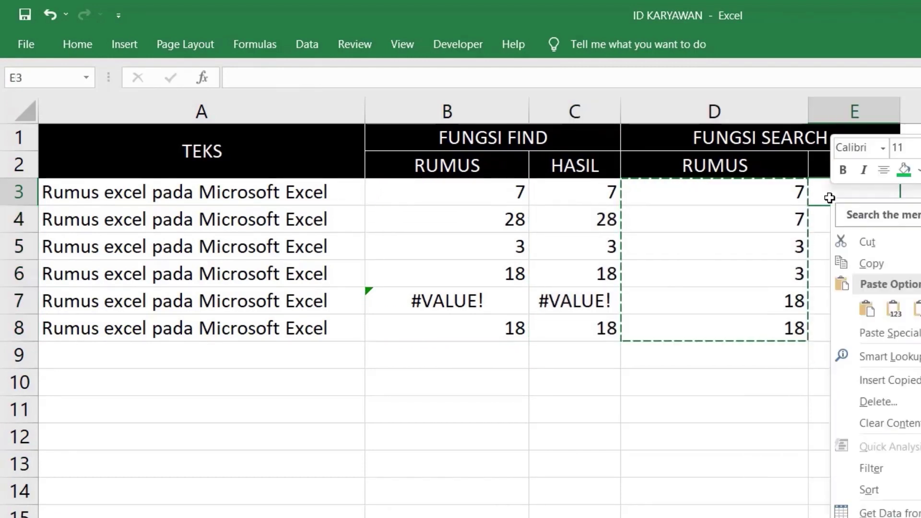
pyautogui.click(896, 307)
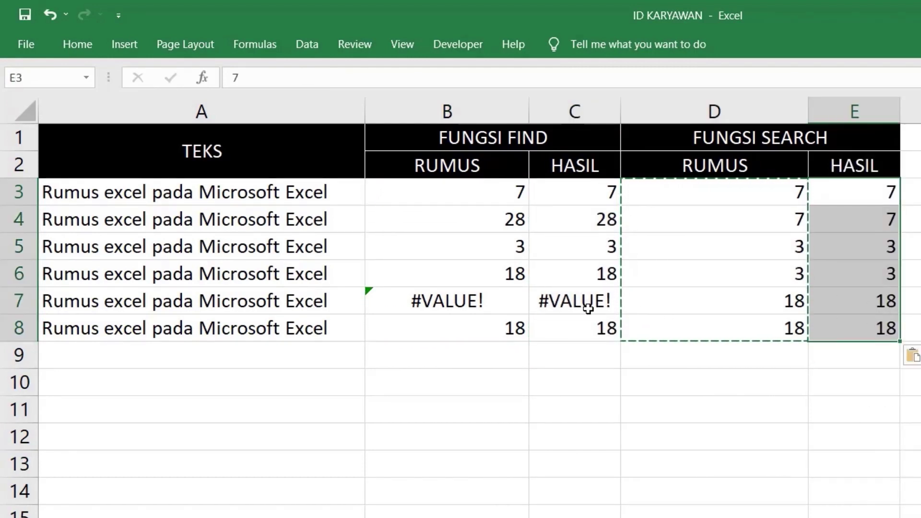
# - Turn the FIND formulas in B3:B8 into visible text by adding a leading apostrophe to each one
pyautogui.click(511, 283)
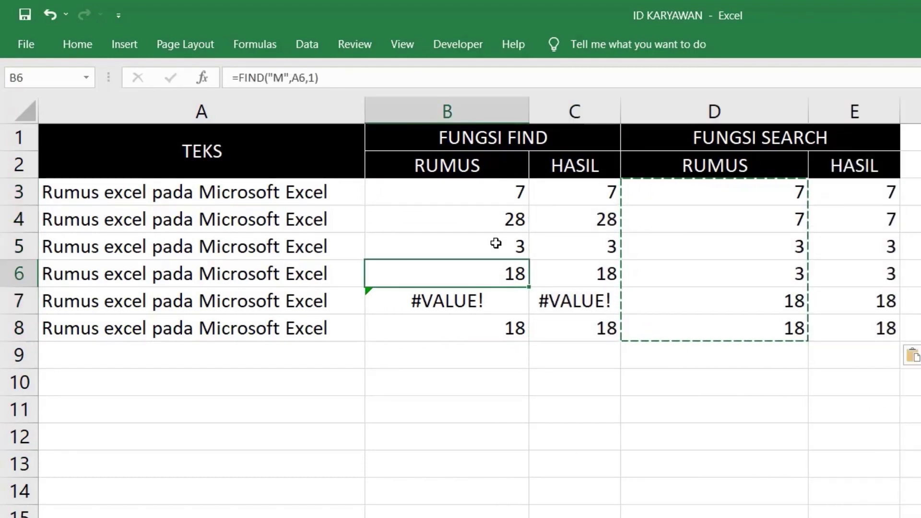
pyautogui.doubleClick(380, 193)
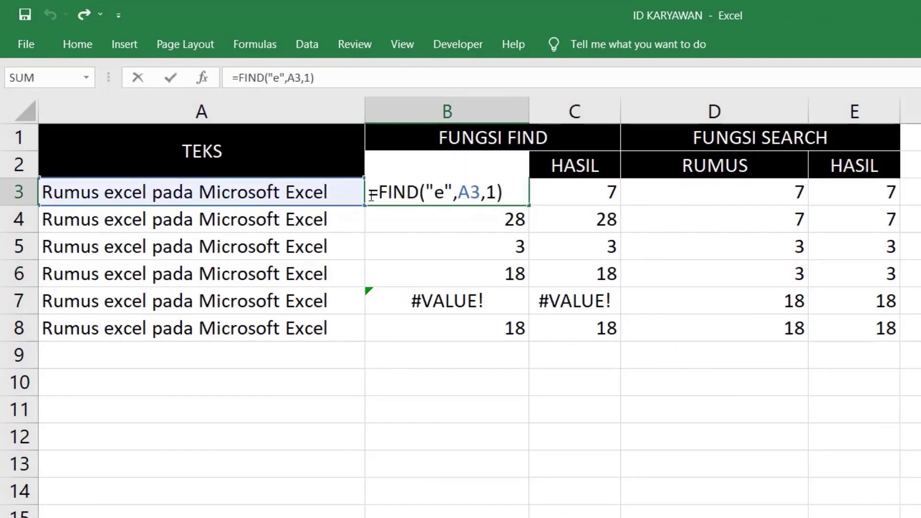
pyautogui.write("'")
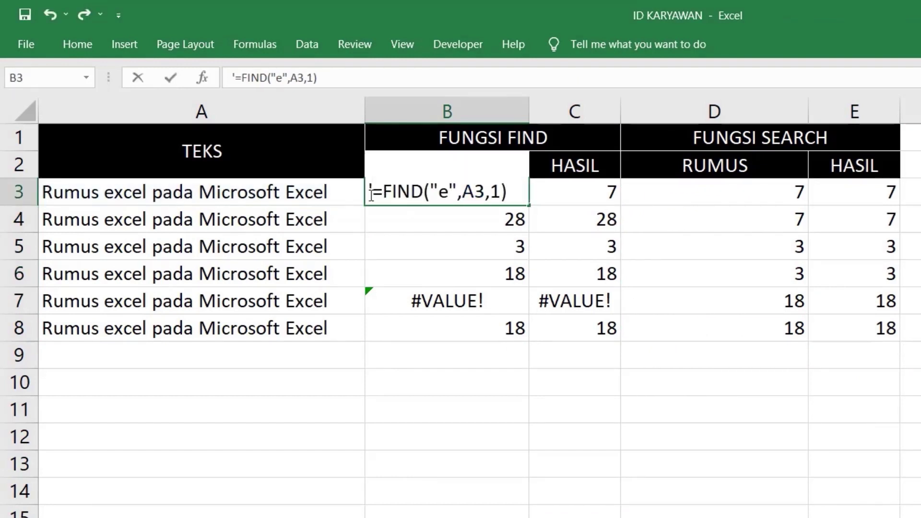
pyautogui.press('Return')
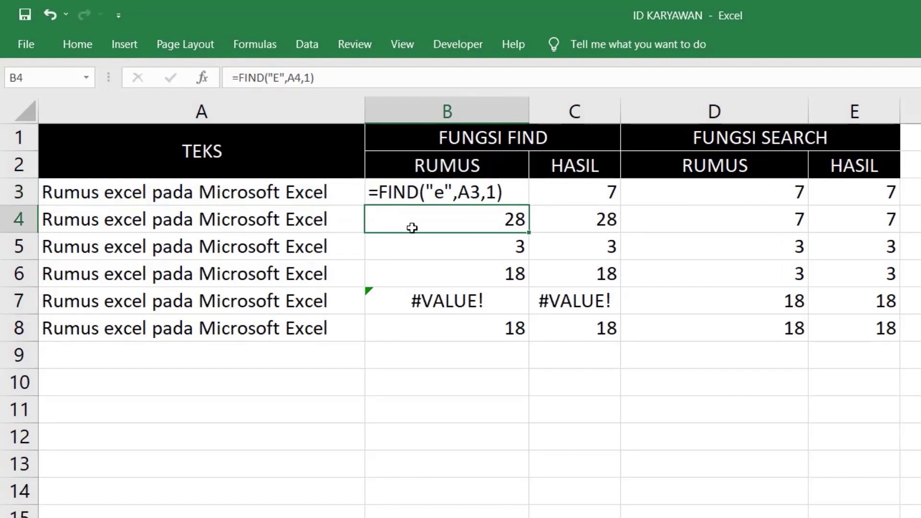
pyautogui.doubleClick(368, 213)
pyautogui.write("'")
pyautogui.press('Return')
pyautogui.doubleClick(371, 246)
pyautogui.press("'")
pyautogui.press('Return')
pyautogui.doubleClick(371, 274)
pyautogui.press("'")
pyautogui.press('Return')
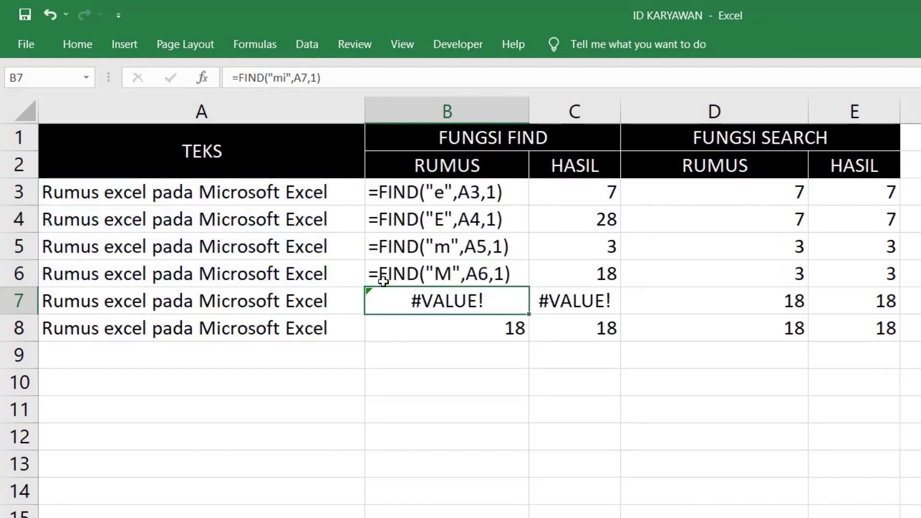
pyautogui.doubleClick(371, 301)
pyautogui.write("'")
pyautogui.press('Return')
pyautogui.doubleClick(372, 330)
pyautogui.write("'")
pyautogui.press('Return')
# - Turn the SEARCH formulas in D3:D8 into visible text by adding a leading apostrophe to each one
pyautogui.doubleClick(628, 193)
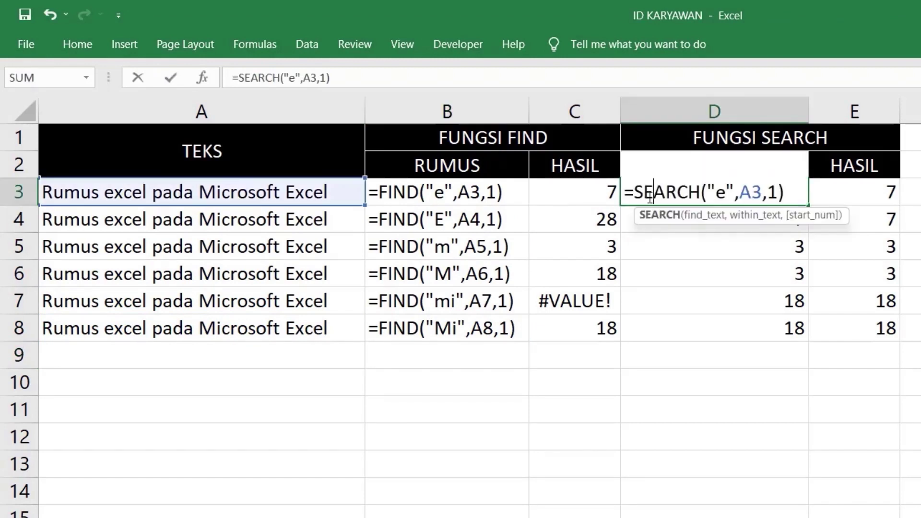
pyautogui.write("'")
pyautogui.press('Return')
pyautogui.doubleClick(629, 221)
pyautogui.press("'")
pyautogui.press('Return')
pyautogui.doubleClick(629, 247)
pyautogui.press("'")
pyautogui.press('Return')
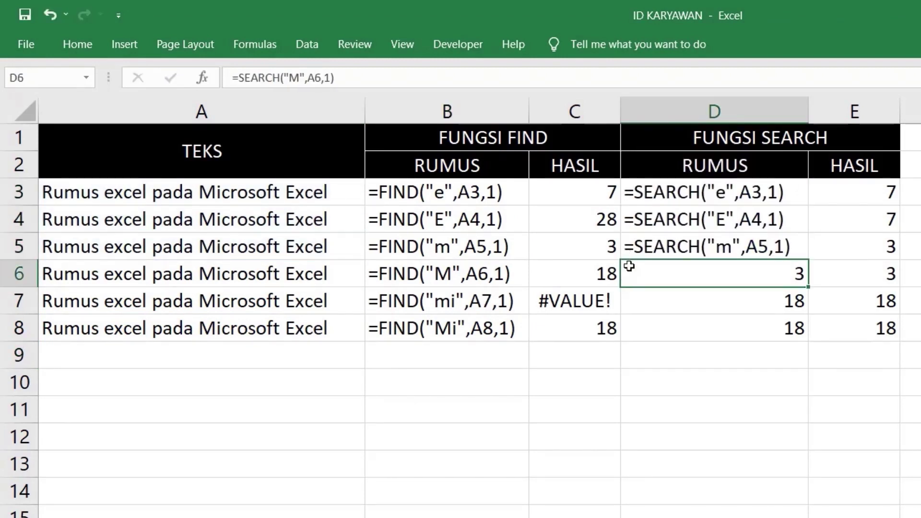
pyautogui.doubleClick(629, 273)
pyautogui.press("'")
pyautogui.press('Return')
pyautogui.doubleClick(630, 301)
pyautogui.press("'")
pyautogui.press('Return')
pyautogui.doubleClick(637, 318)
pyautogui.write("'")
pyautogui.press('Return')
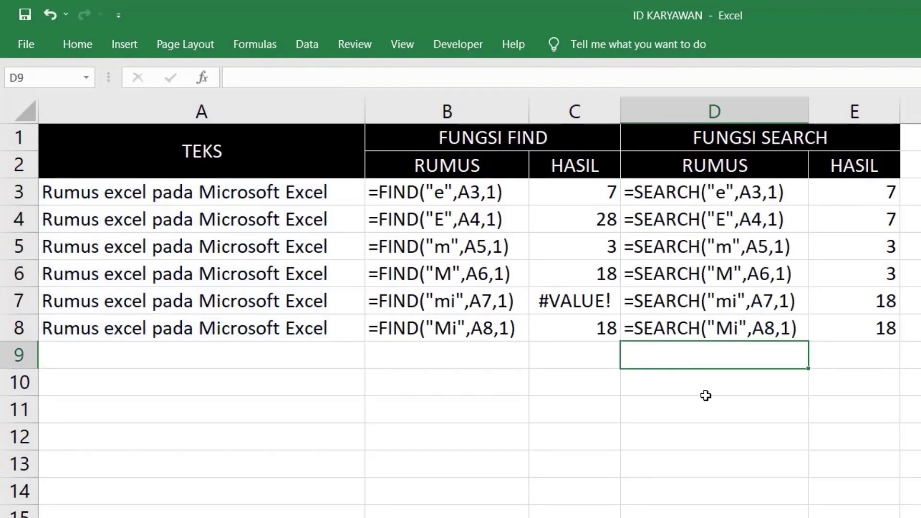
pyautogui.click(705, 391)
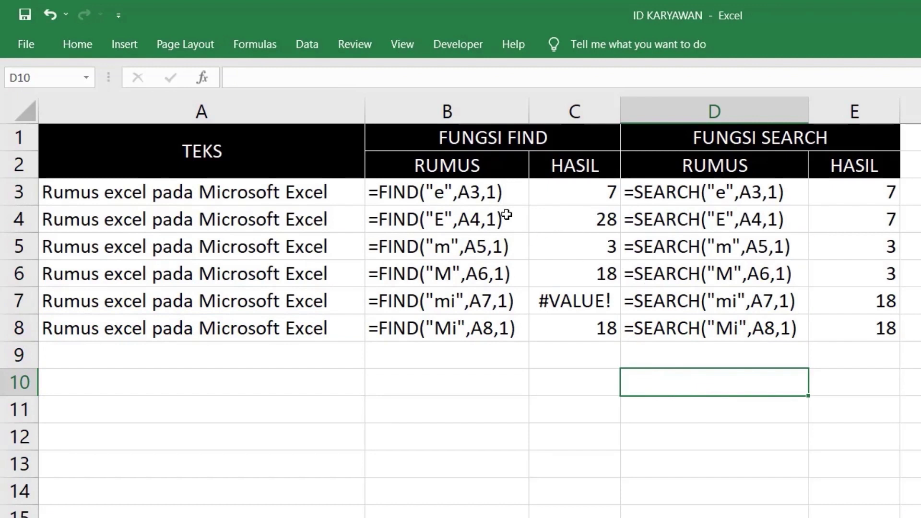
# - Centre the values in both HASIL ranges, C3:C8 and E3:E8
pyautogui.moveTo(576, 192); pyautogui.dragTo(603, 328)
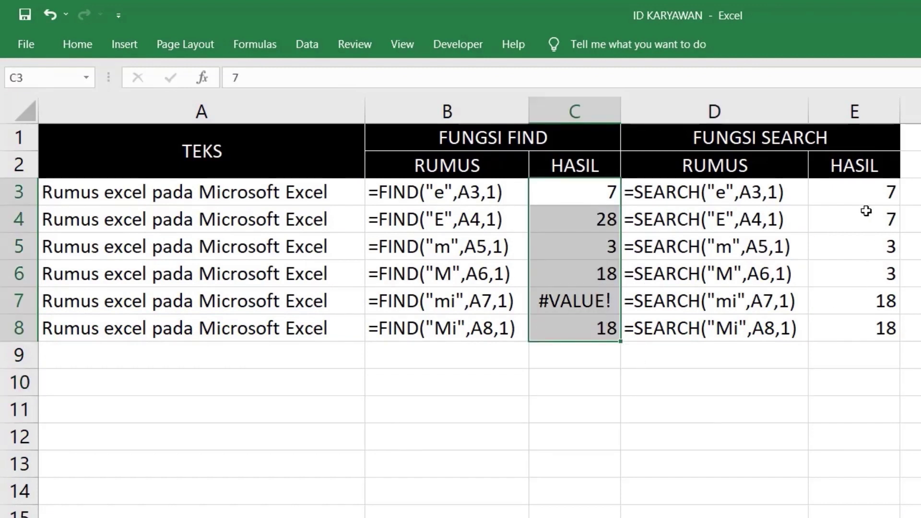
pyautogui.moveTo(859, 194); pyautogui.dragTo(876, 327)
pyautogui.rightClick(876, 328)
pyautogui.click(916, 299)
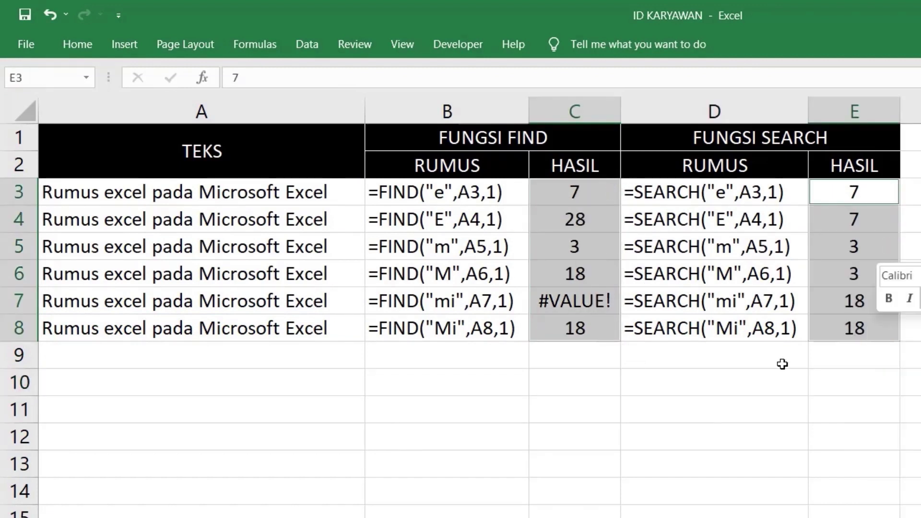
pyautogui.click(782, 365)
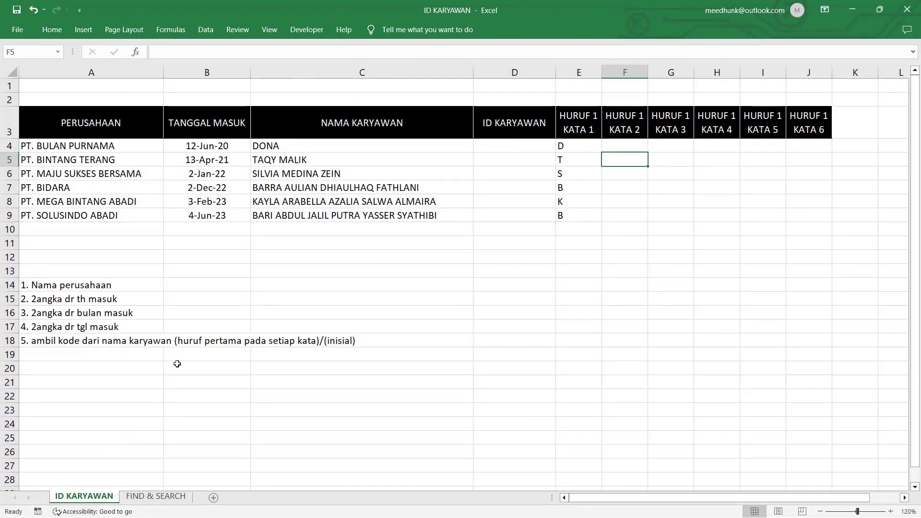
# - On the ID KARYAWAN sheet, enter =SEARCH(" ",C4,1) in F4 and fill it down to F9
pyautogui.click(635, 145)
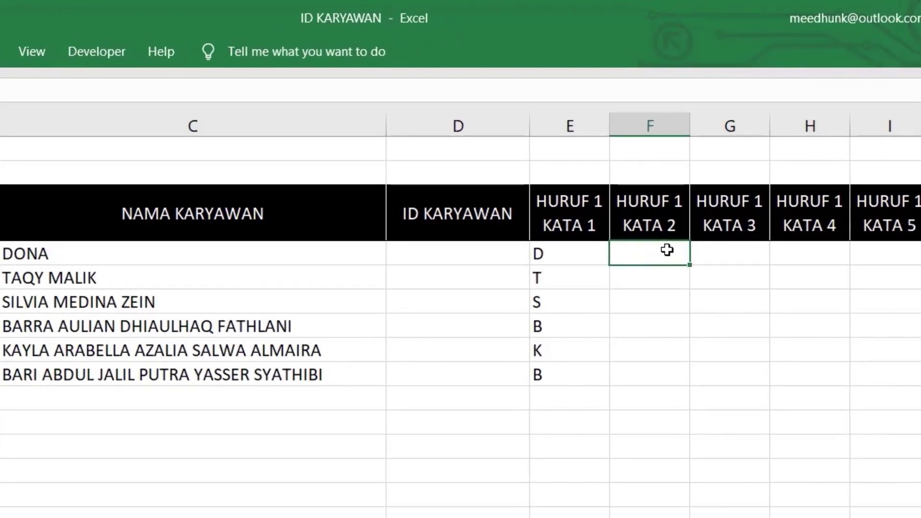
pyautogui.write('=SEA')
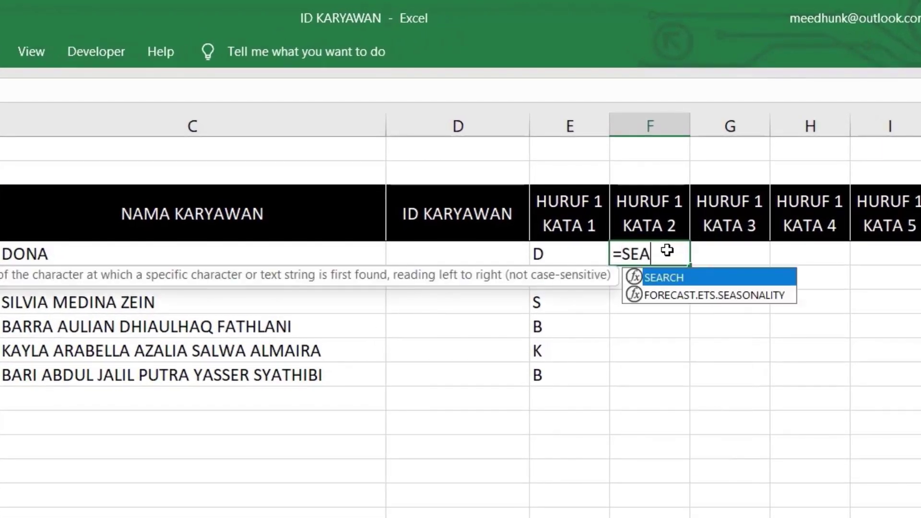
pyautogui.write('RCH(')
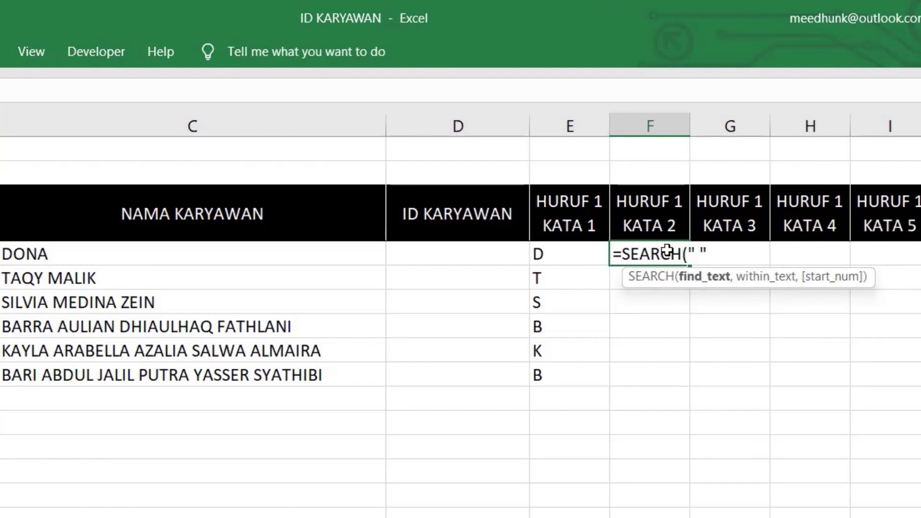
pyautogui.write('" ",')
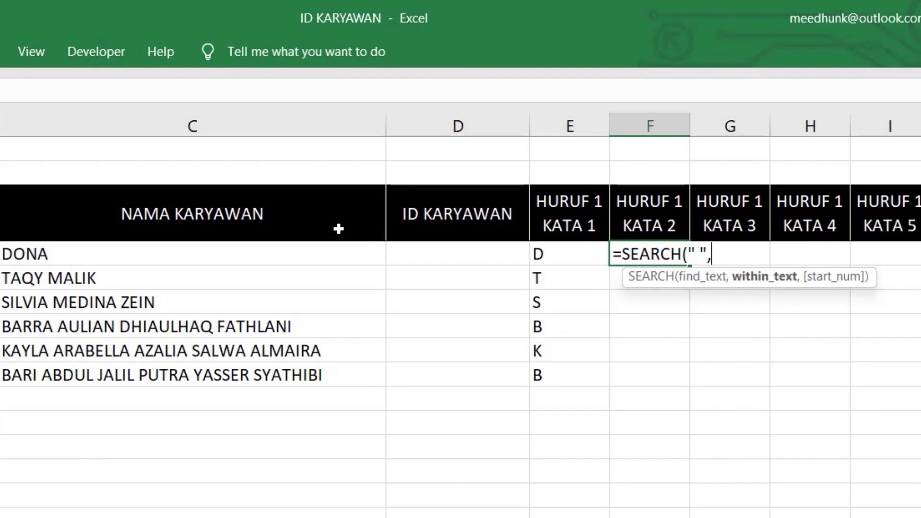
pyautogui.click(144, 256)
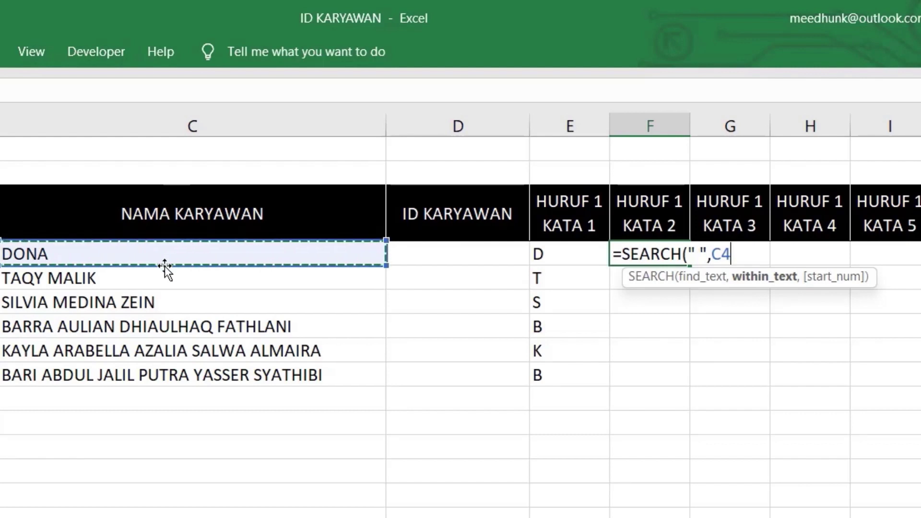
pyautogui.write(',')
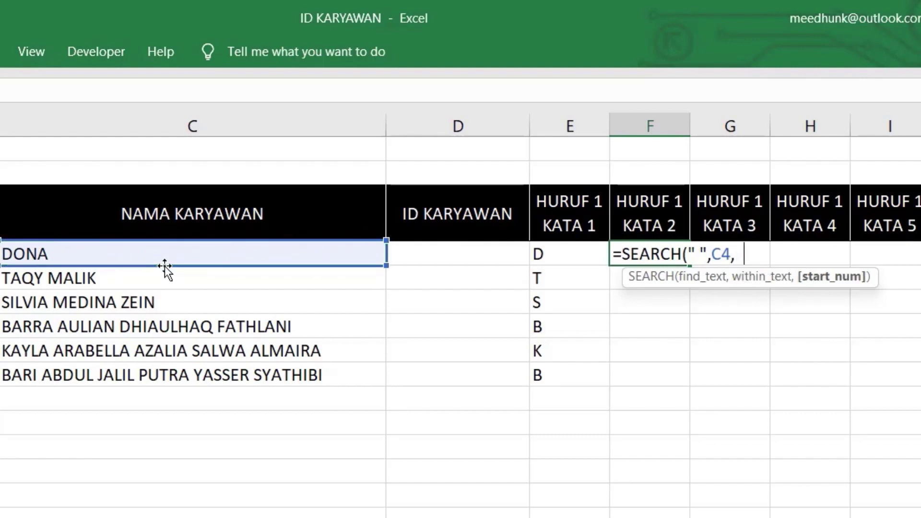
pyautogui.write('1)')
pyautogui.press('Return')
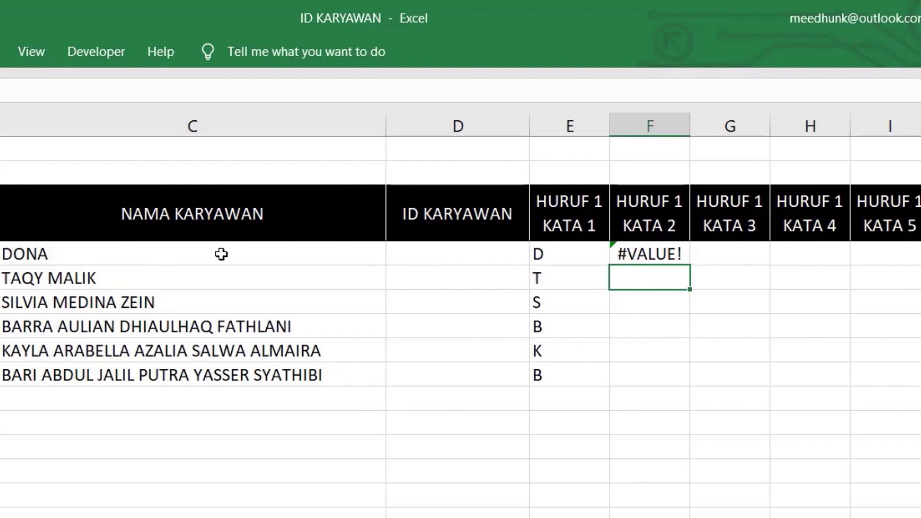
pyautogui.click(650, 255)
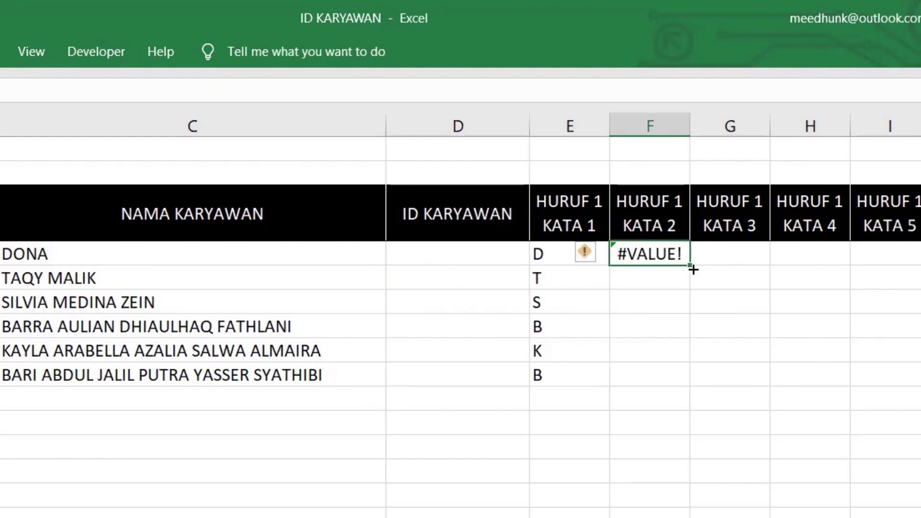
pyautogui.moveTo(693, 269); pyautogui.dragTo(690, 386)
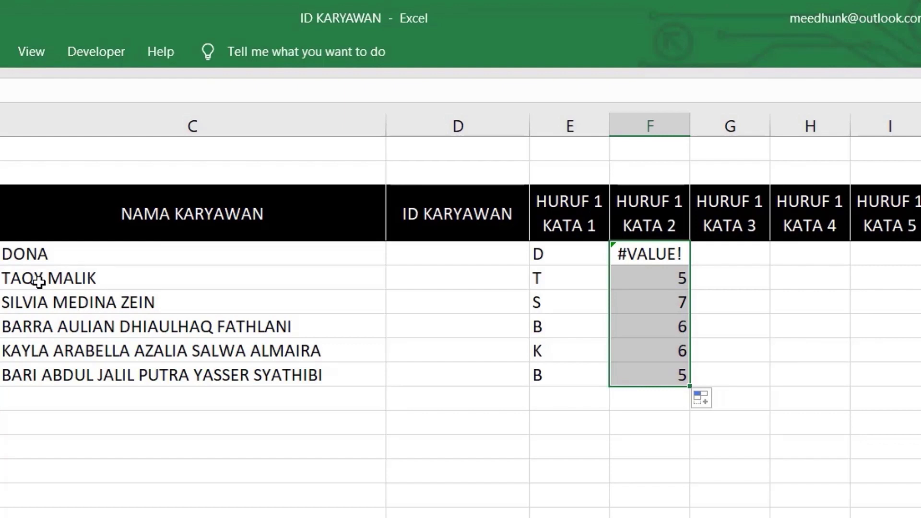
# - Append +1 to the SEARCH formula in F4 and fill it down to F9
pyautogui.doubleClick(660, 259)
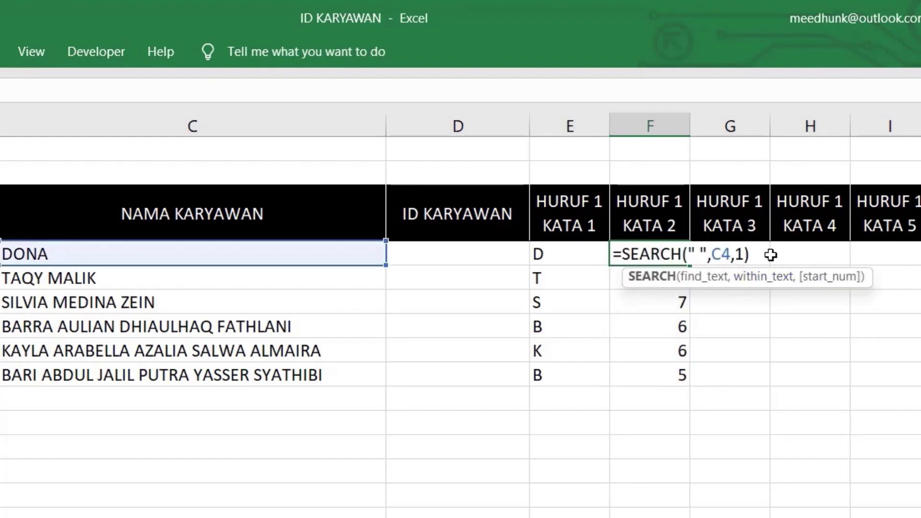
pyautogui.click(755, 251)
pyautogui.press('Return')
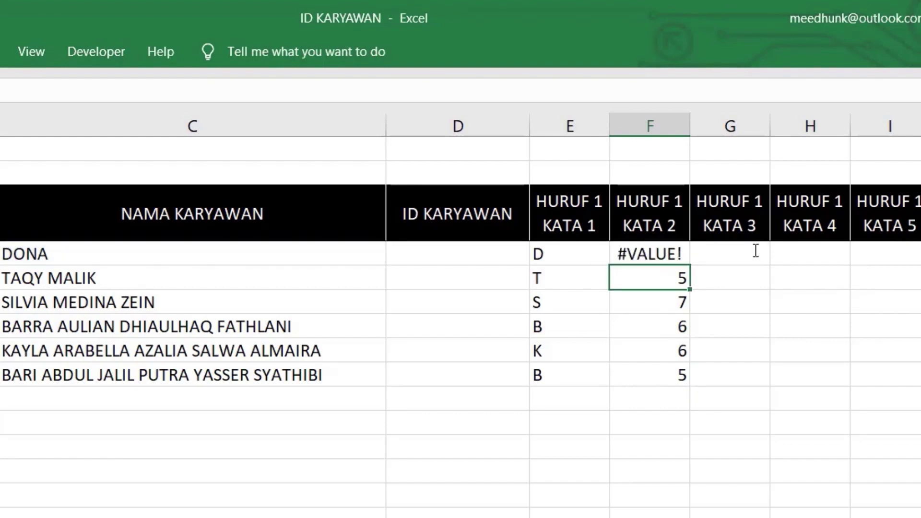
pyautogui.click(652, 249)
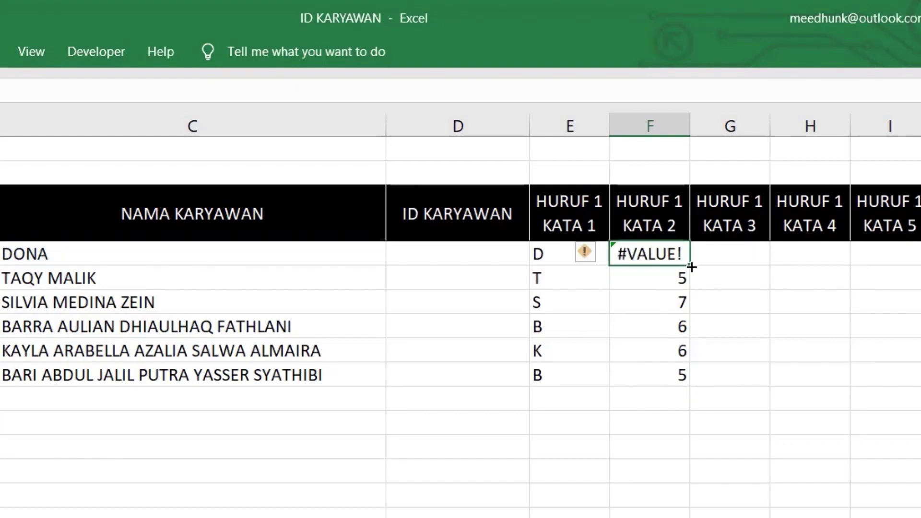
pyautogui.moveTo(691, 265); pyautogui.dragTo(687, 385)
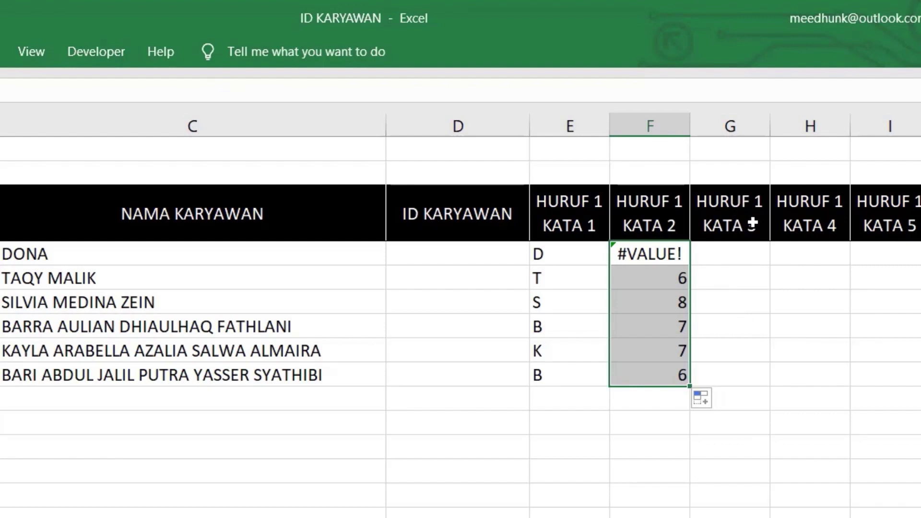
# - Copy the expression SEARCH(" ",C4,1)+1 from F4 without its equals sign
pyautogui.click(677, 255)
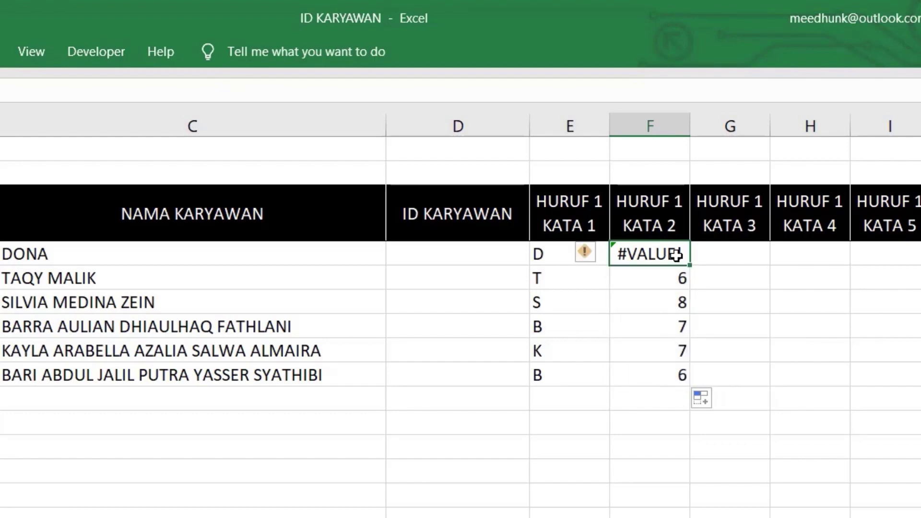
pyautogui.doubleClick(677, 254)
pyautogui.moveTo(768, 254); pyautogui.dragTo(590, 238)
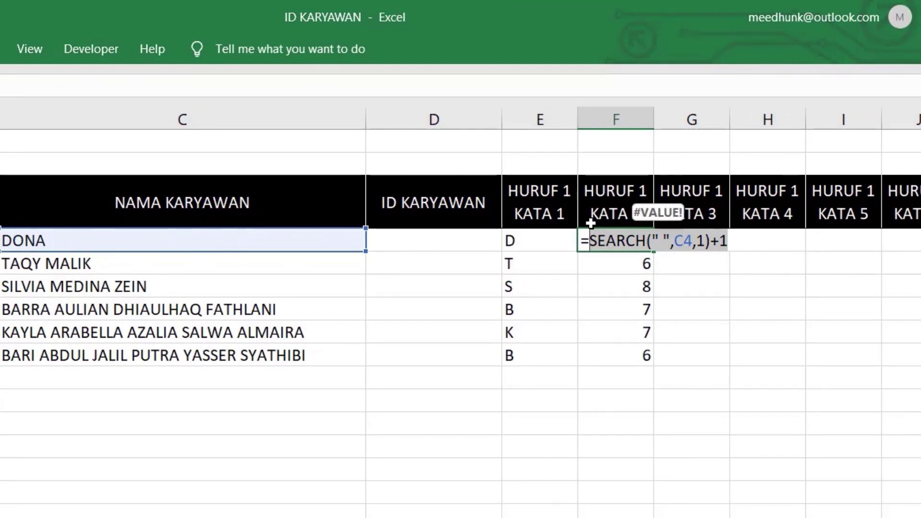
pyautogui.press('Return')
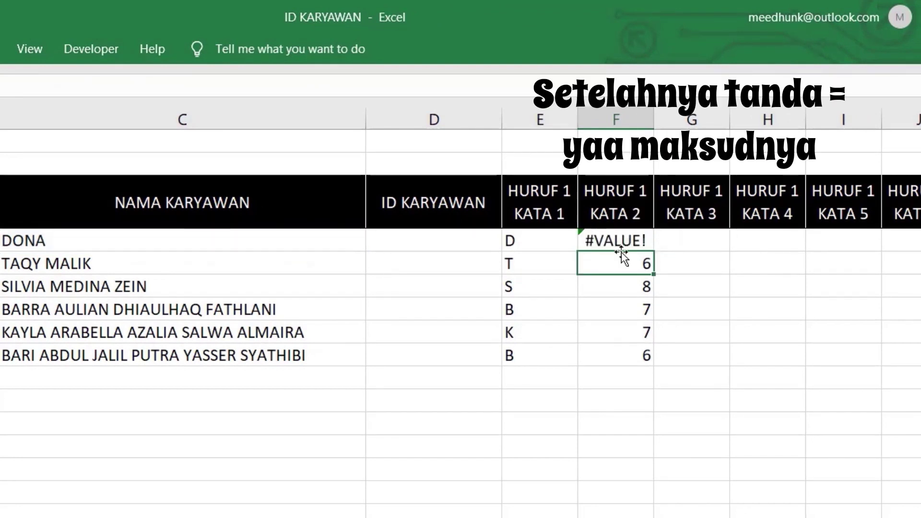
# - Begin a formula in G4 that searches C4 for a space, correcting the function name so it reads =SEARCH(" ",C4,
pyautogui.click(672, 241)
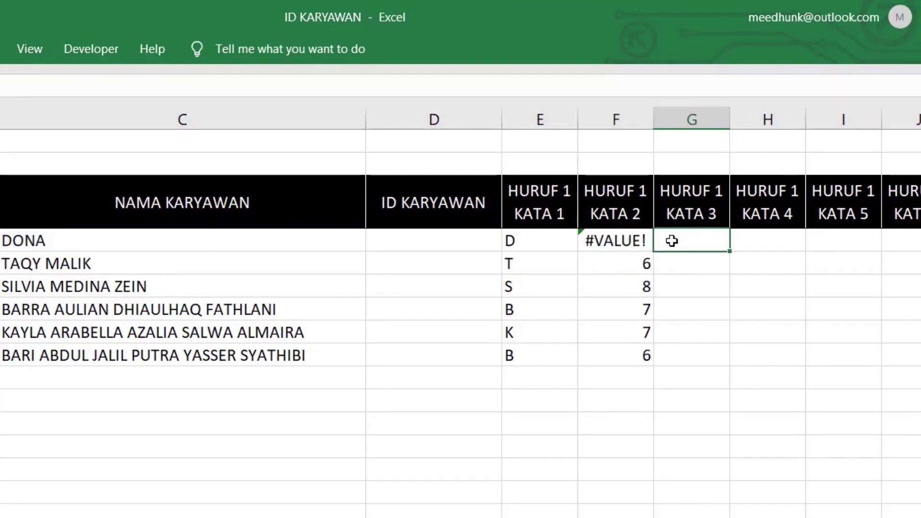
pyautogui.write('=SEACRH')
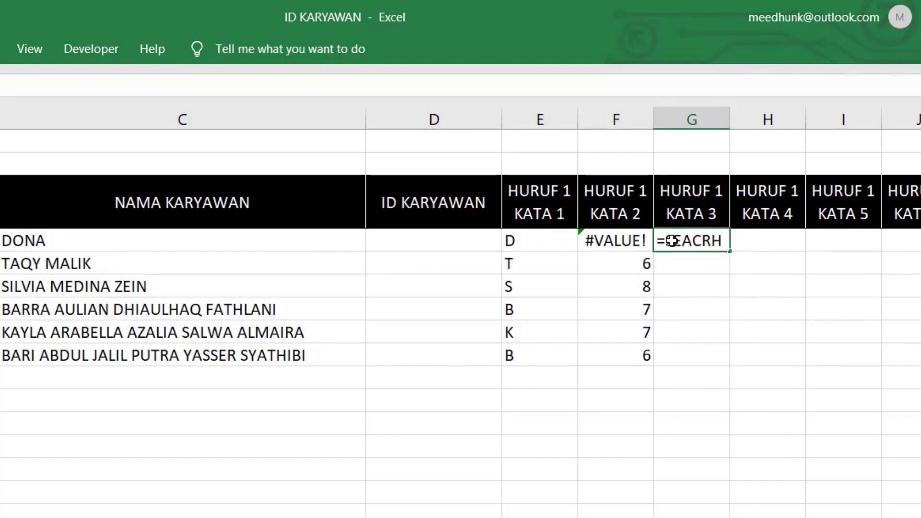
pyautogui.write('(" ",')
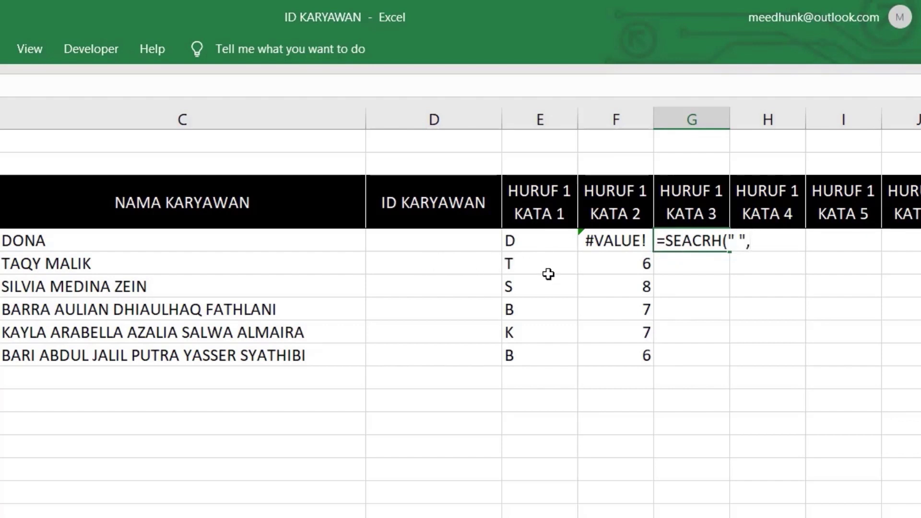
pyautogui.click(209, 241)
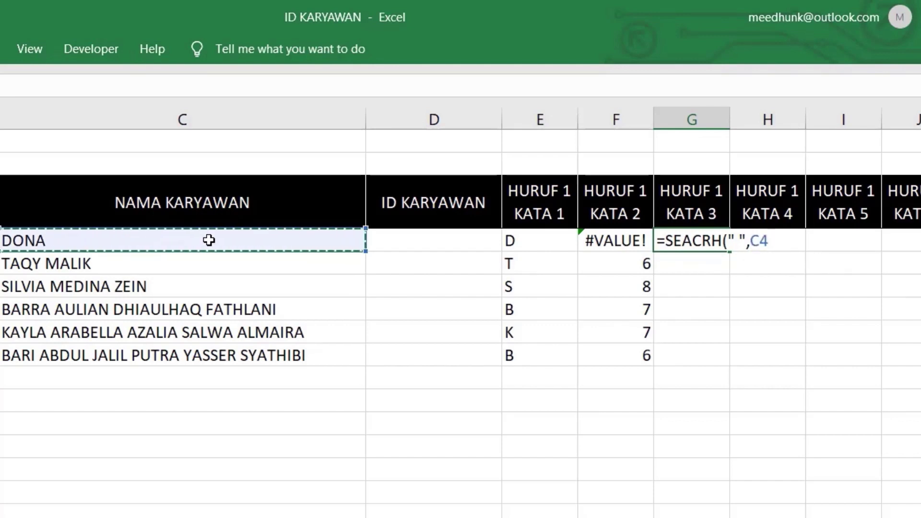
pyautogui.write(',')
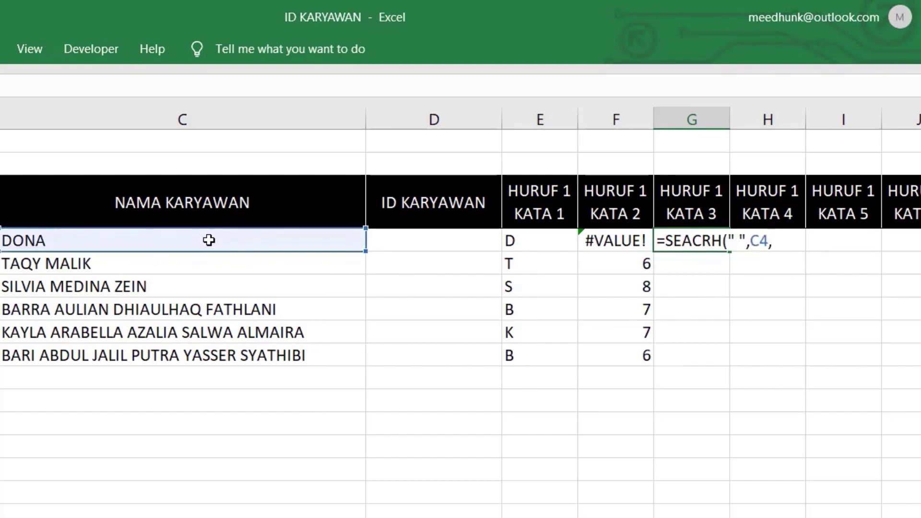
pyautogui.click(714, 241)
pyautogui.press('BackSpace')
pyautogui.press('BackSpace')
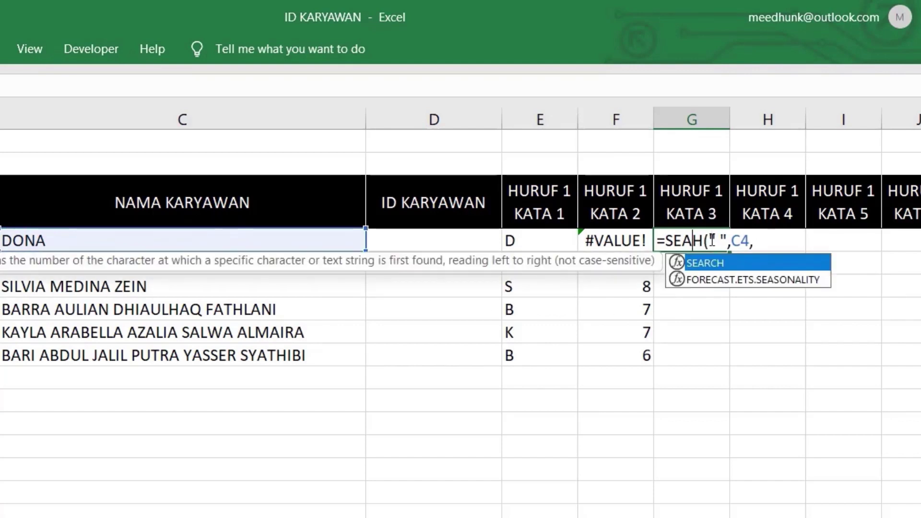
pyautogui.write('RCH')
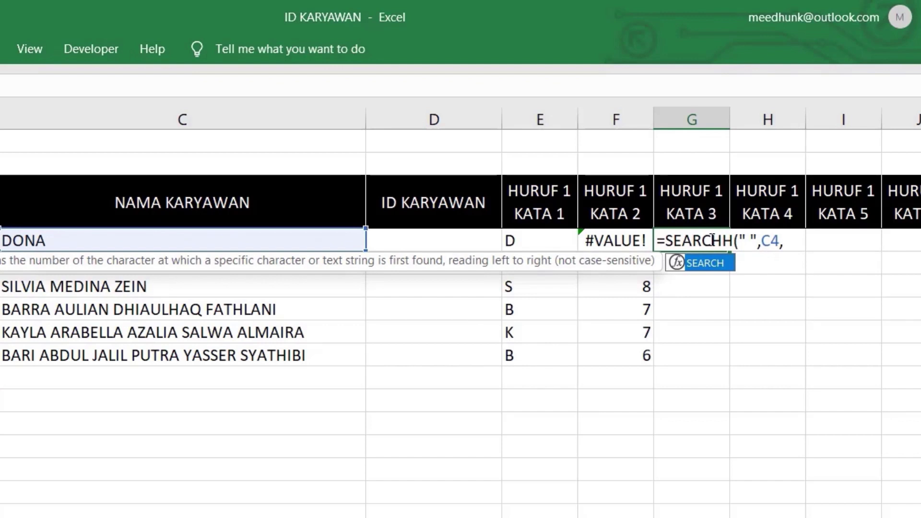
pyautogui.press('Delete')
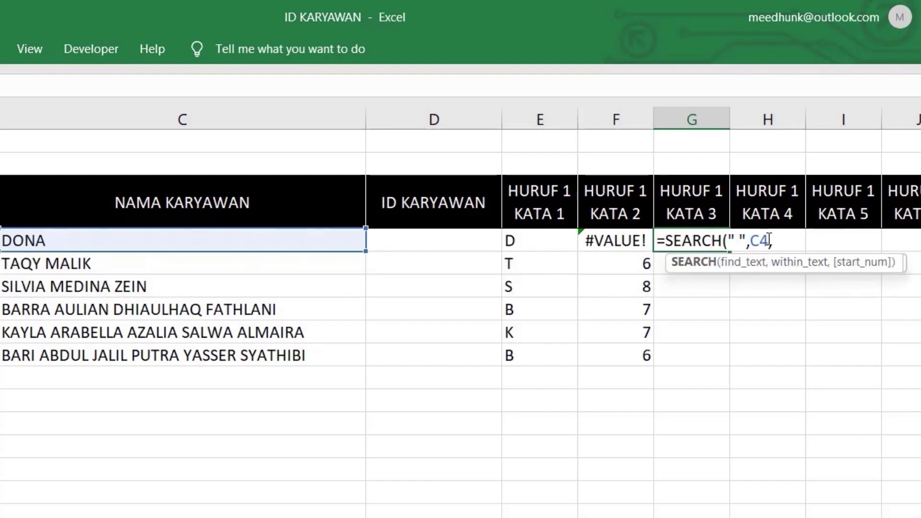
# - Insert the copied expression as the start number in G4, completing =SEARCH(" ",C4,SEARCH(" ",C4,1)+1), and fill it down to G9
pyautogui.click(769, 240)
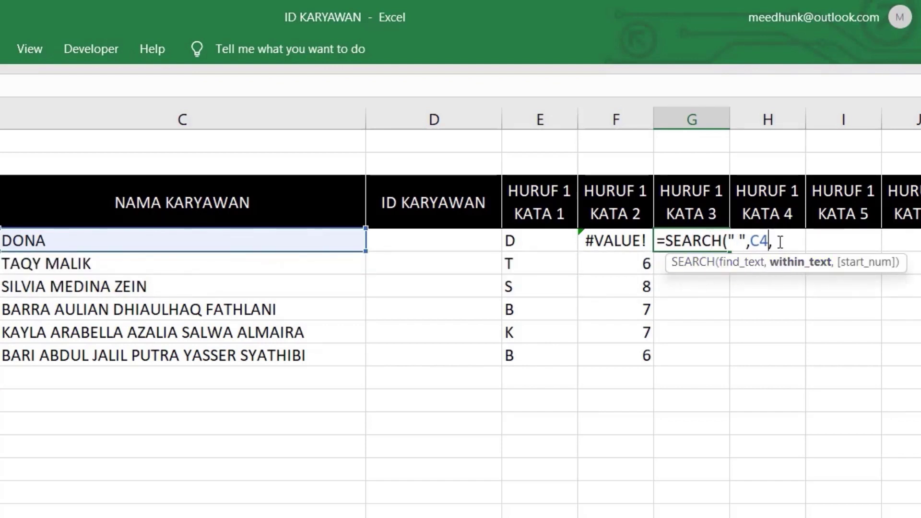
pyautogui.press('Right')
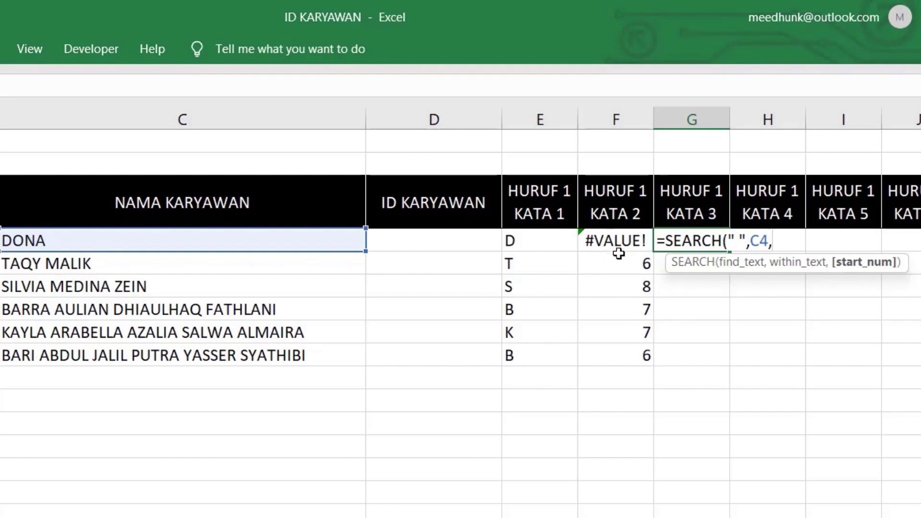
pyautogui.write('SEARCH(" ",C4,1)+1')
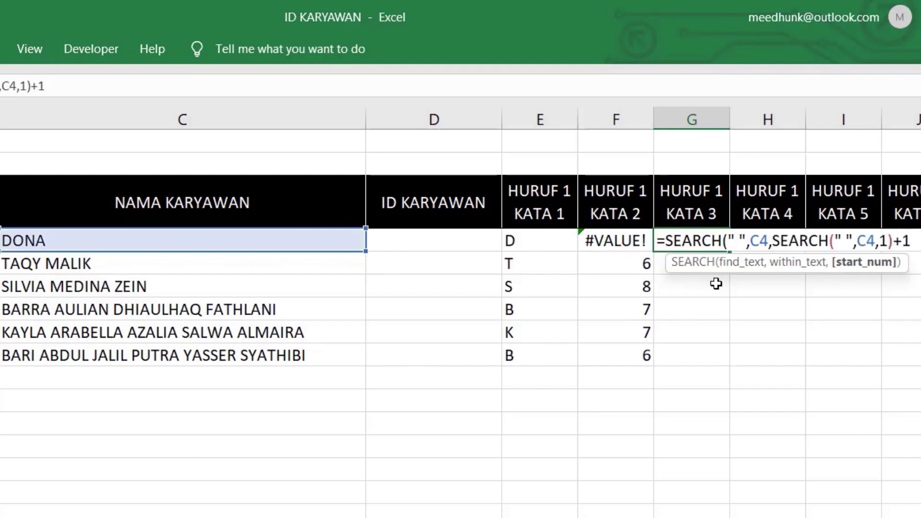
pyautogui.write(')')
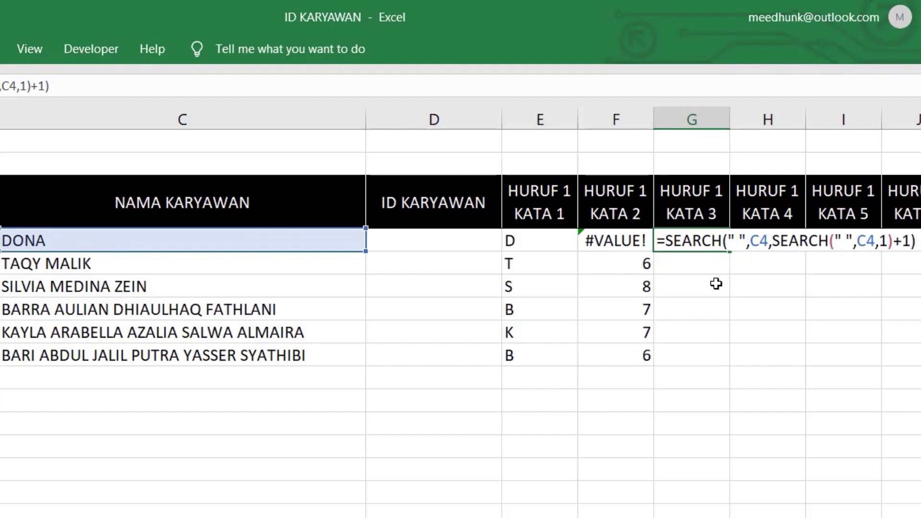
pyautogui.press('Return')
pyautogui.click(696, 238)
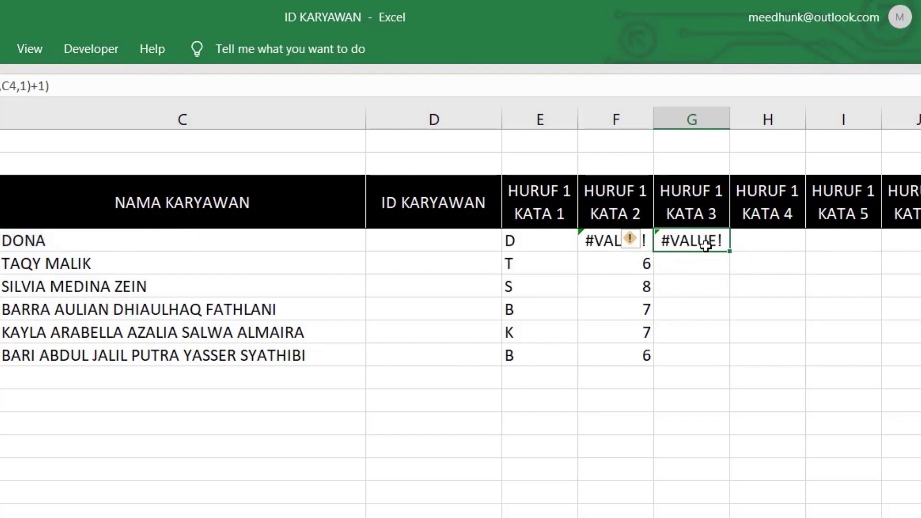
pyautogui.moveTo(742, 307); pyautogui.dragTo(739, 367)
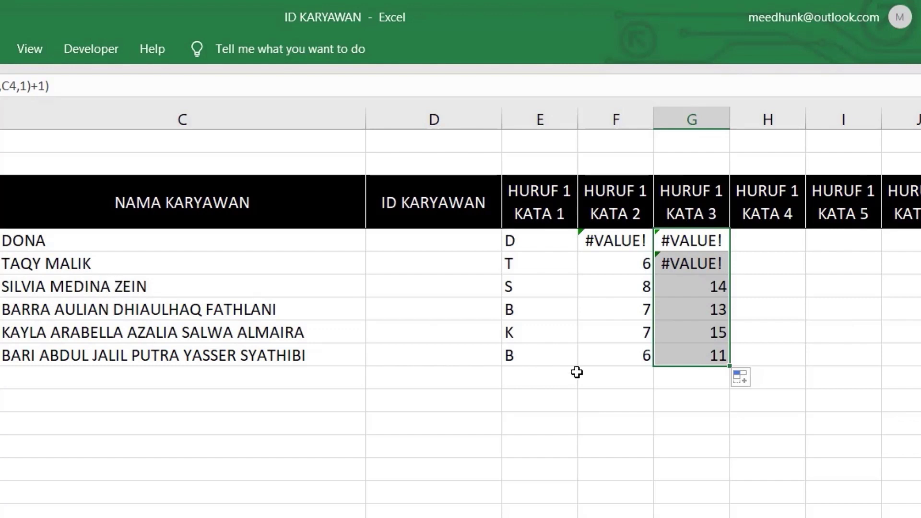
# - Append +1 to the end of the nested SEARCH formula in G4 and fill it down to G9
pyautogui.click(695, 240)
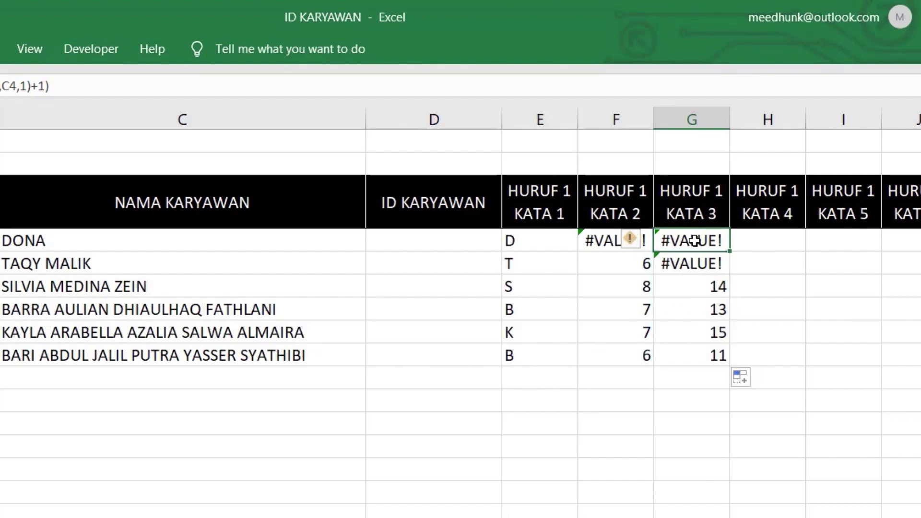
pyautogui.doubleClick(711, 241)
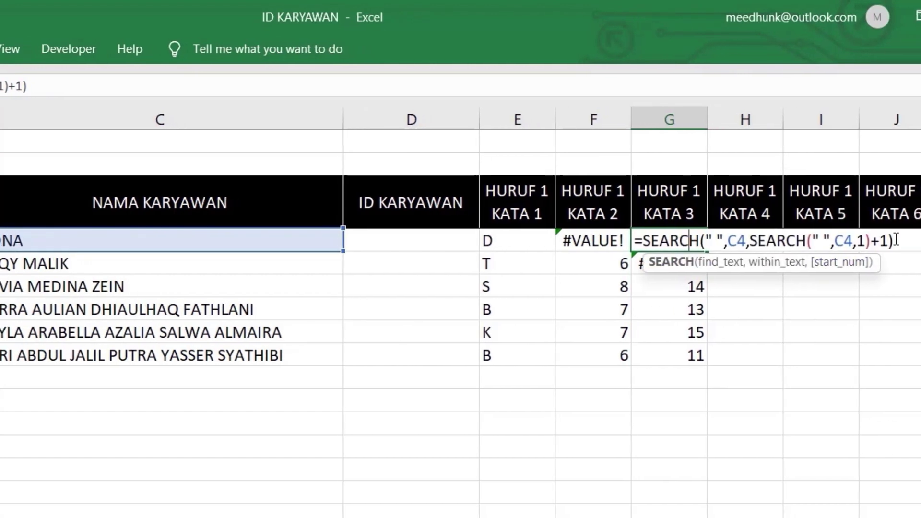
pyautogui.click(896, 240)
pyautogui.write('+1')
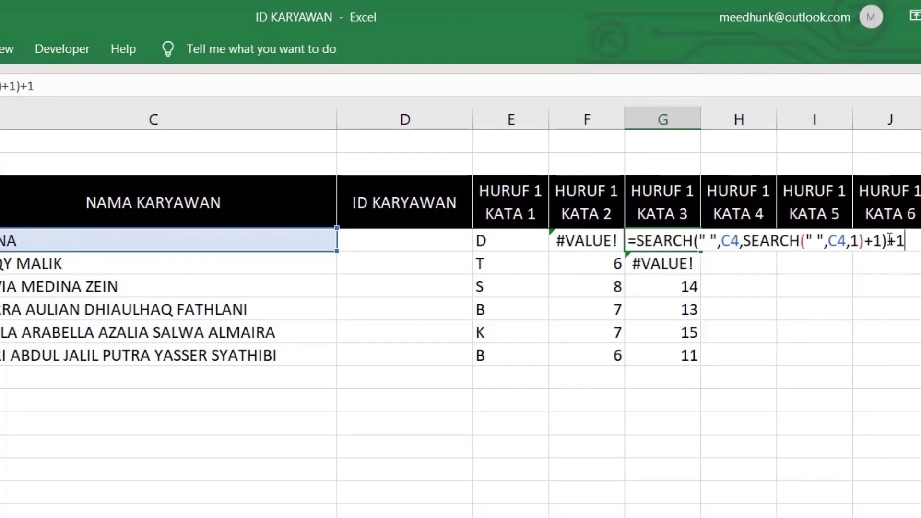
pyautogui.press('Return')
pyautogui.click(667, 233)
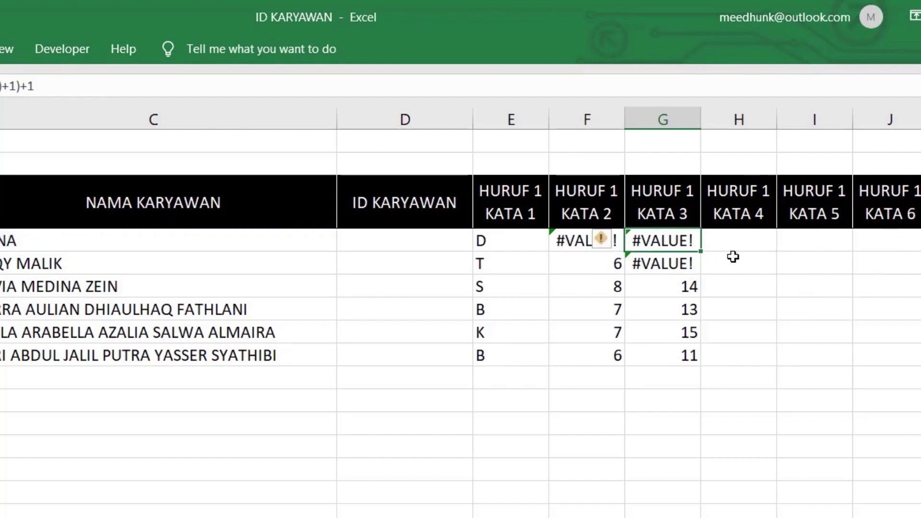
pyautogui.hotkey('ctrl', 'shift', 'Down')
pyautogui.hotkey('ctrl', 'd')
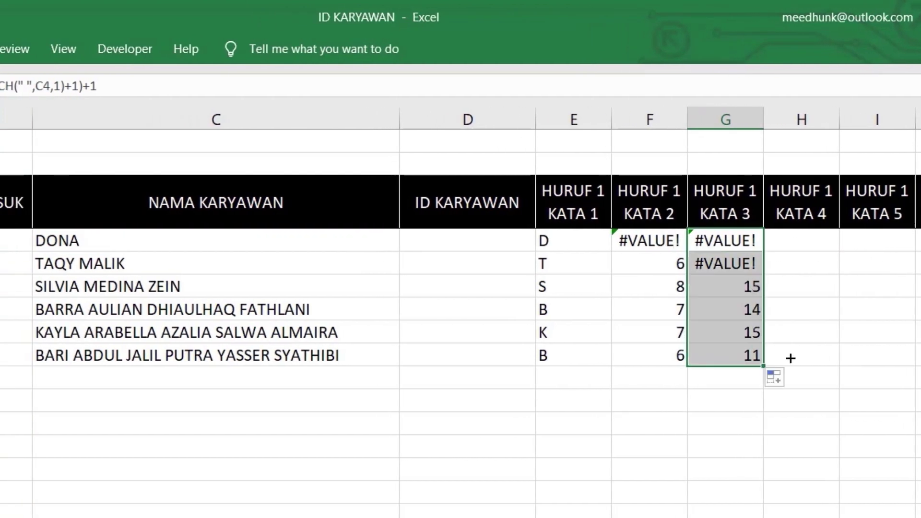
# - Copy the expression SEARCH(" ",C4,SEARCH(" ",C4,1)+1)+1 from G4 without its equals sign
pyautogui.doubleClick(747, 242)
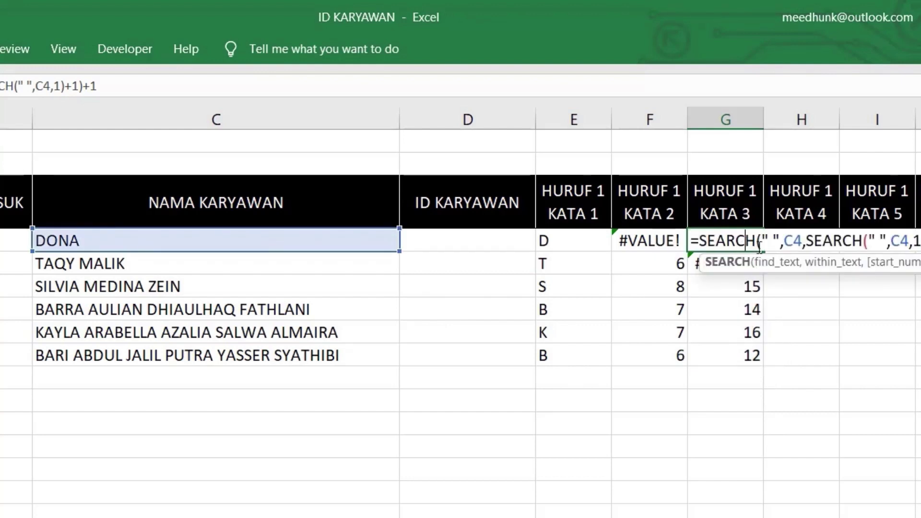
pyautogui.moveTo(920, 240); pyautogui.dragTo(790, 242)
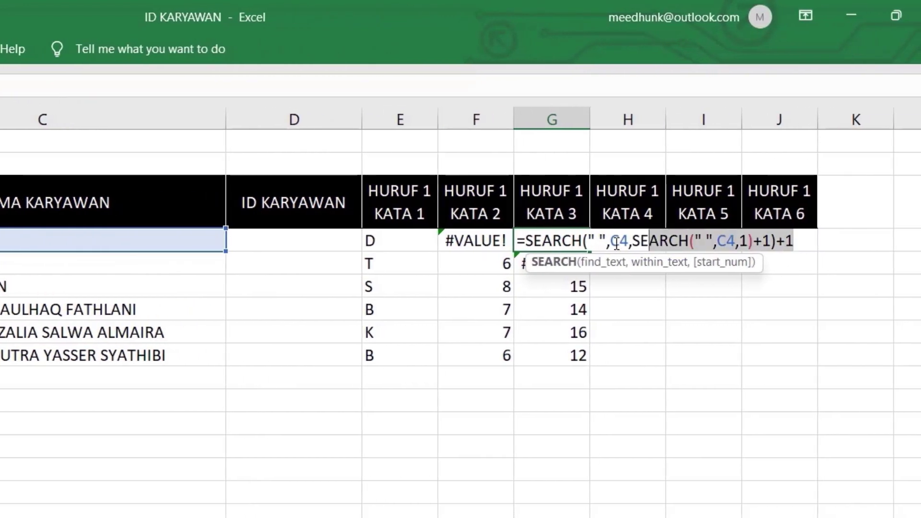
pyautogui.moveTo(616, 242); pyautogui.dragTo(529, 243)
pyautogui.hotkey('ctrl', 'c')
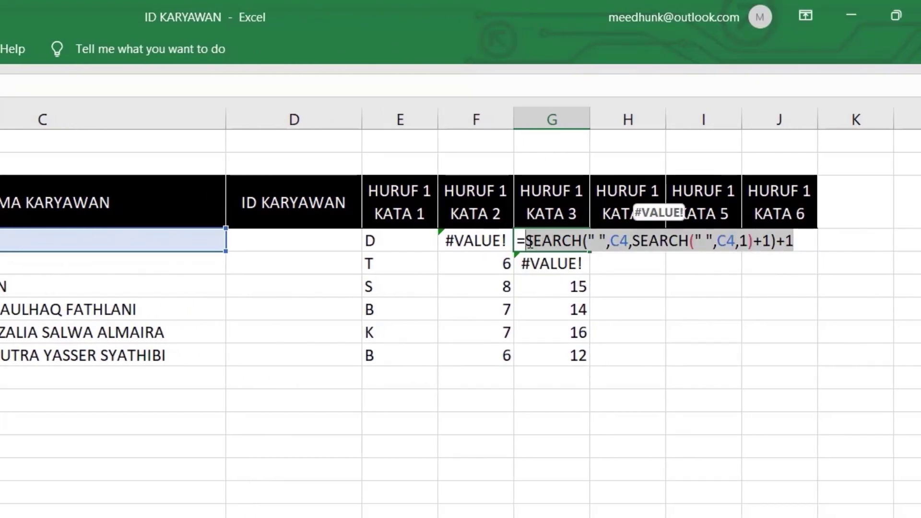
pyautogui.press('Return')
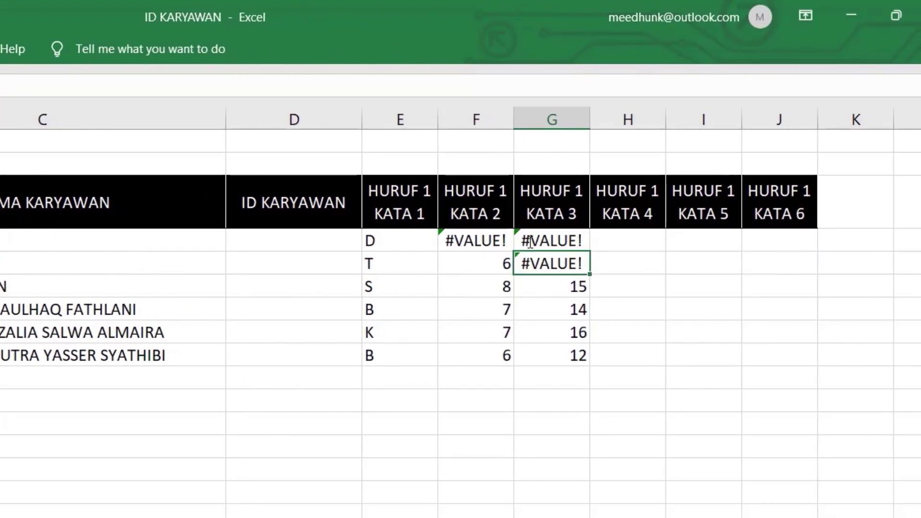
# - Begin a formula in H4 that searches C4 for a space, reading =SEARCH(" ",C4, up to the start number
pyautogui.click(635, 240)
pyautogui.write('=SEAR')
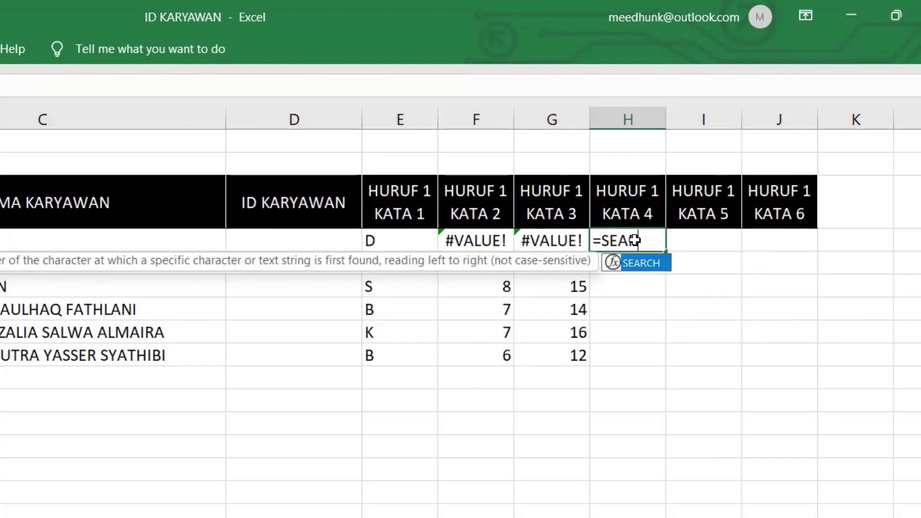
pyautogui.write('CH(')
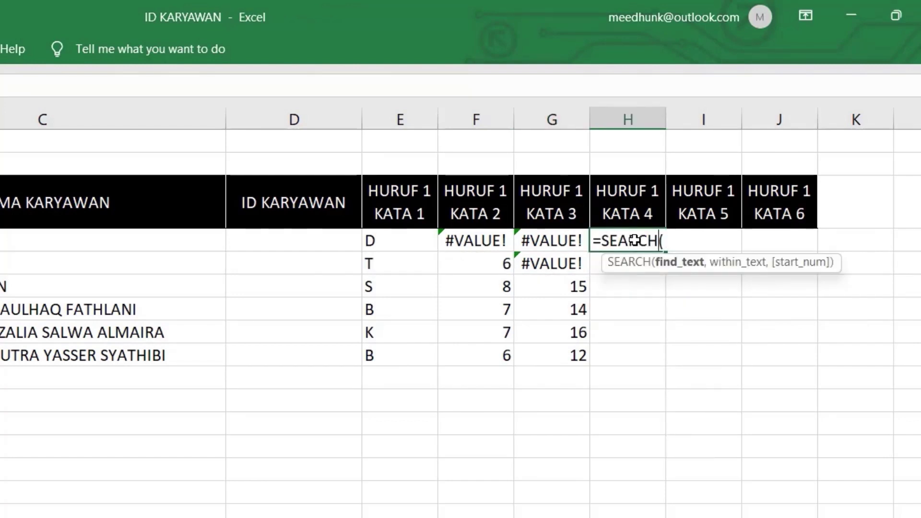
pyautogui.write('" ')
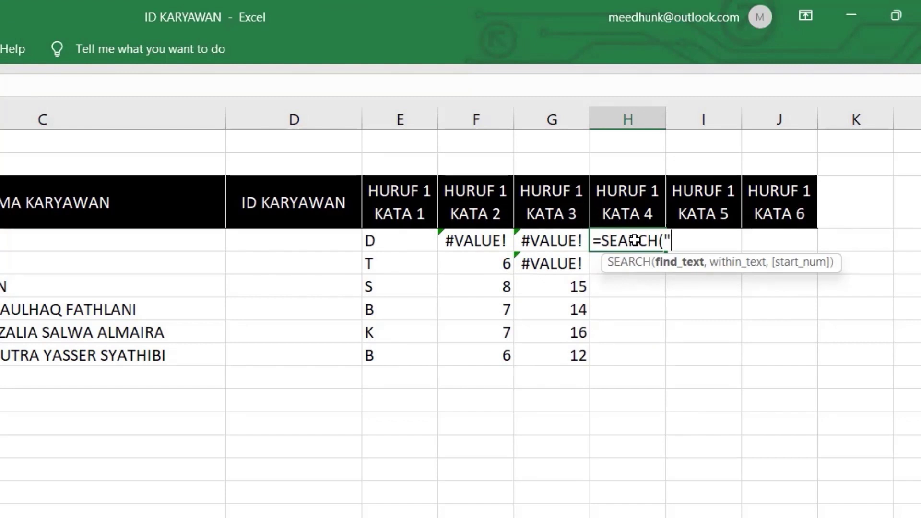
pyautogui.write('",')
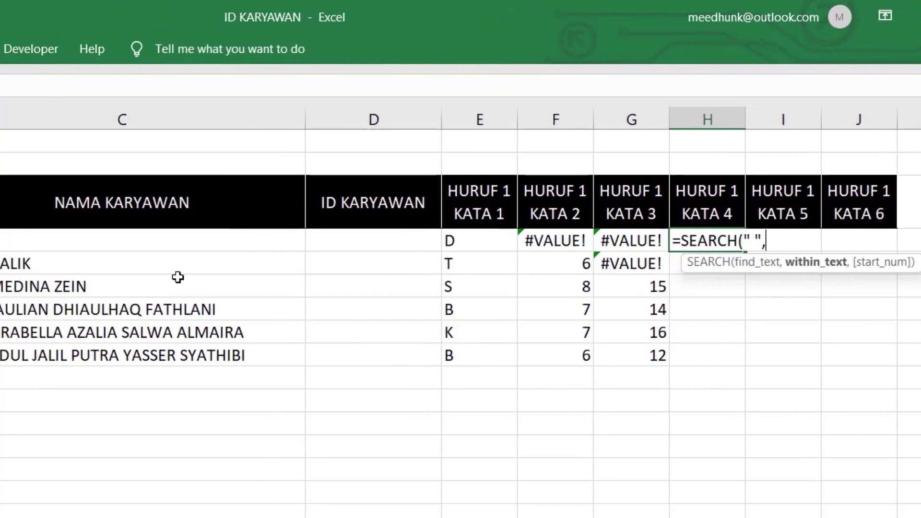
pyautogui.click(97, 244)
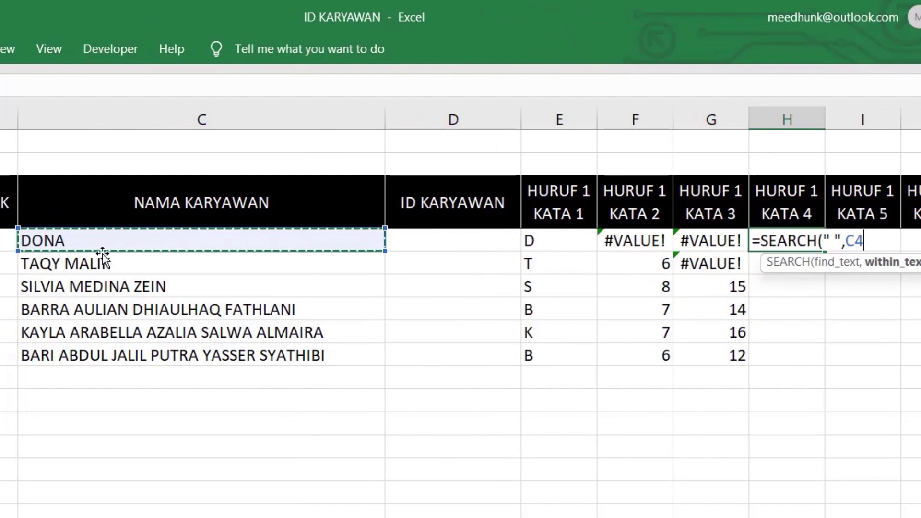
pyautogui.hscroll(5, 460, 312)
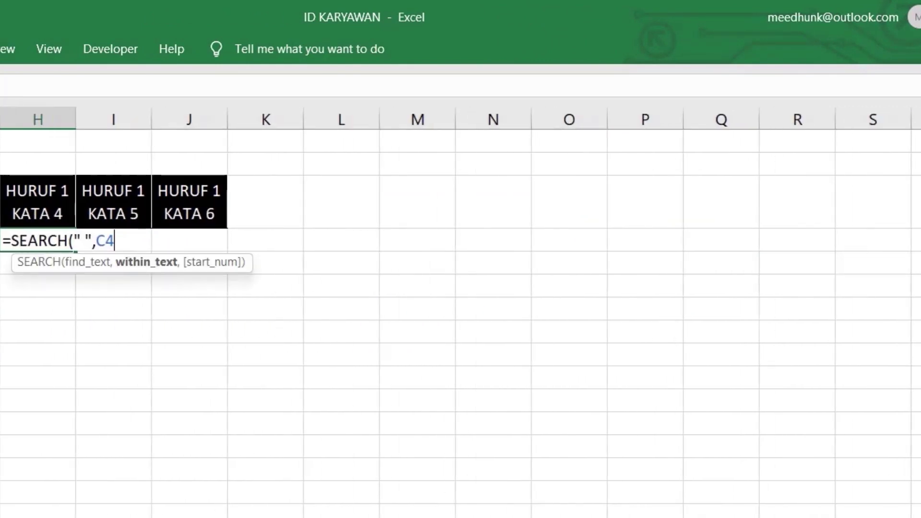
pyautogui.hscroll(-4, 507, 235)
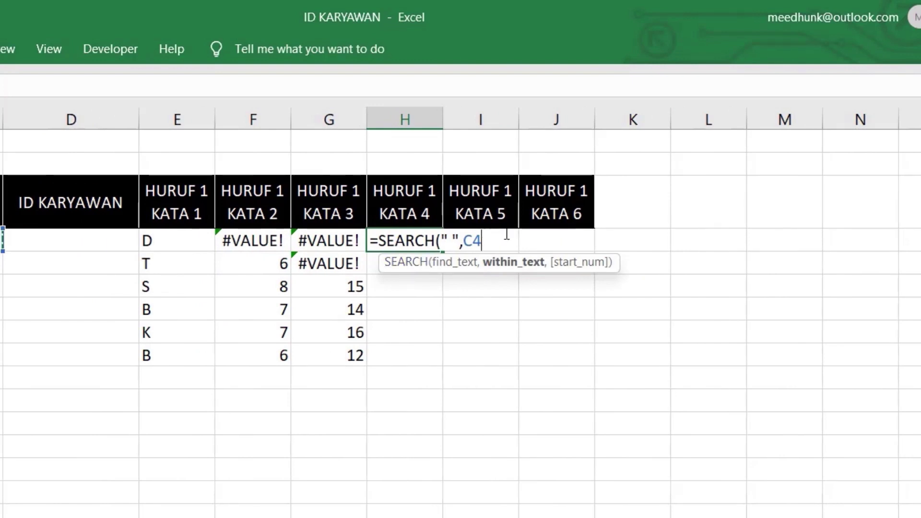
pyautogui.write(',')
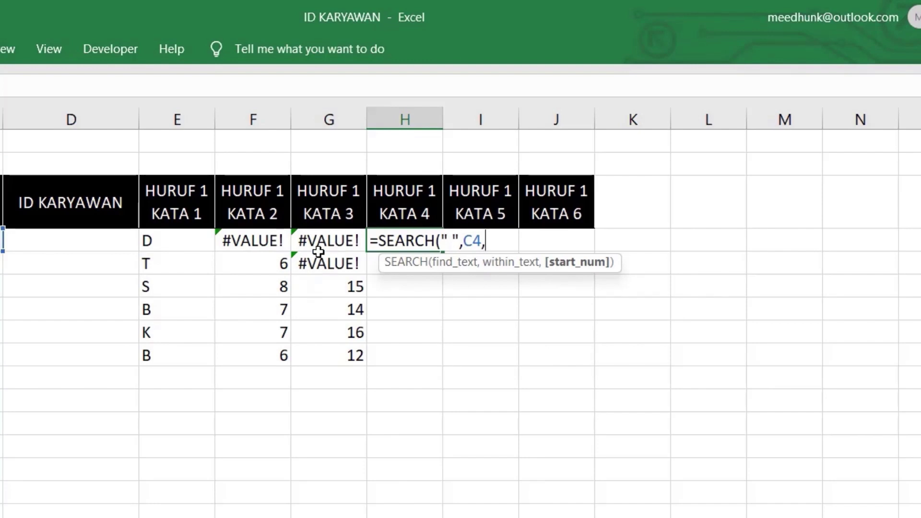
# - Insert the copied expression as the start number in H4, completing =SEARCH(" ",C4,SEARCH(" ",C4,SEARCH(" ",C4,1)+1)+1)
pyautogui.hotkey('ctrl', 'v')
pyautogui.write(')')
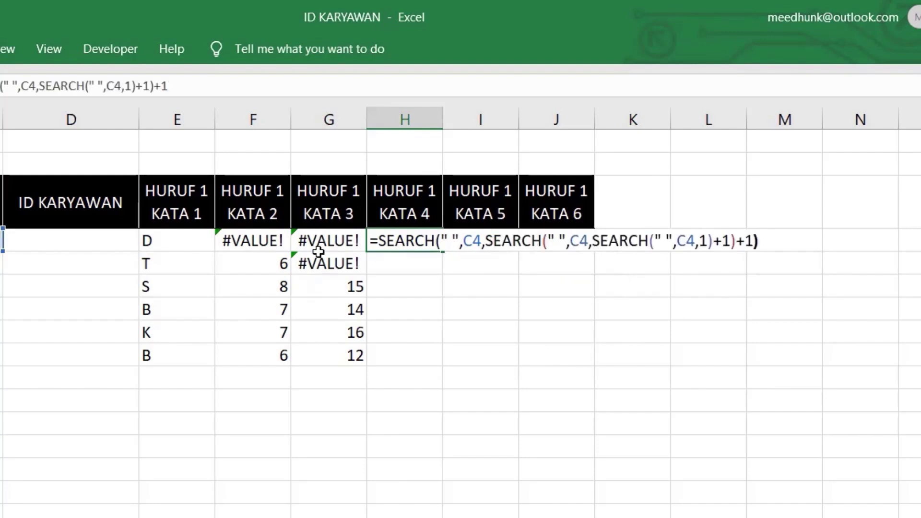
pyautogui.press('Return')
# - Append +1 to the end of the nested SEARCH formula in H4 and fill it down to H9
pyautogui.click(417, 240)
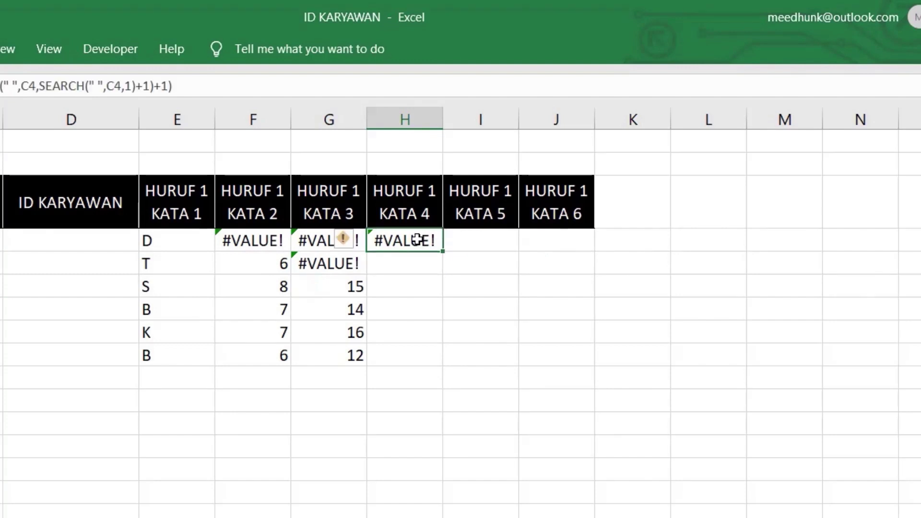
pyautogui.doubleClick(431, 241)
pyautogui.click(757, 241)
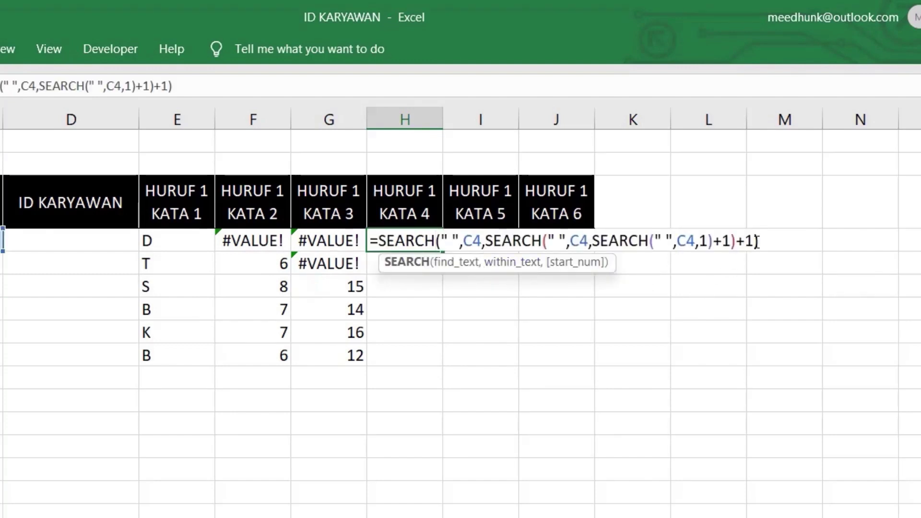
pyautogui.click(769, 240)
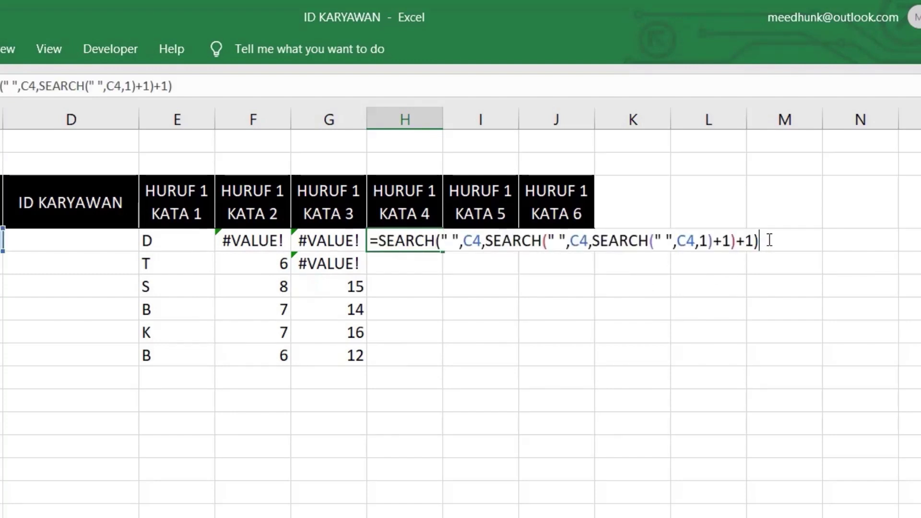
pyautogui.write('+1')
pyautogui.press('Return')
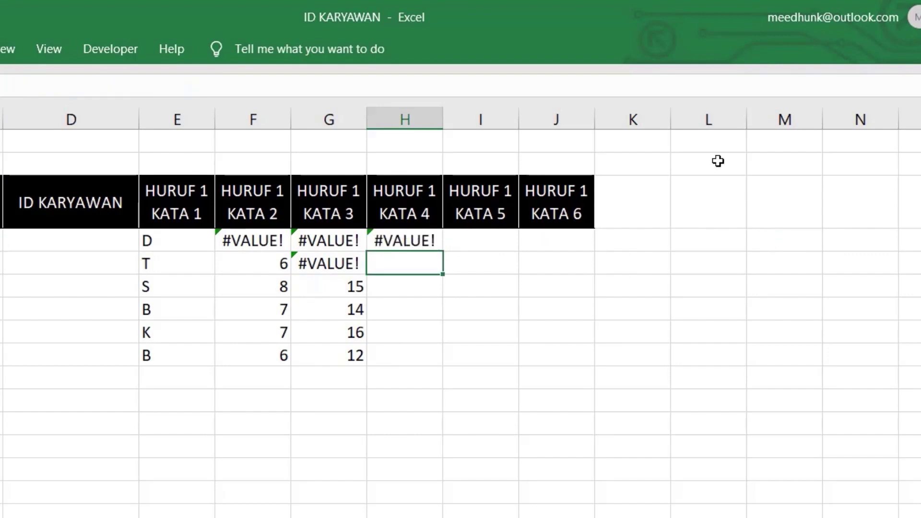
pyautogui.click(417, 240)
pyautogui.moveTo(441, 251); pyautogui.dragTo(442, 364)
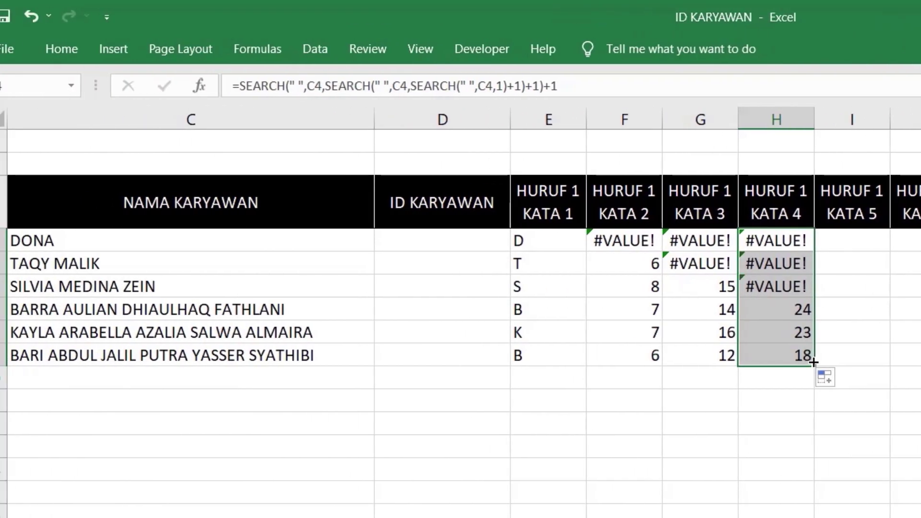
# - Copy the expression SEARCH(" ",C4,SEARCH(" ",C4,SEARCH(" ",C4,1)+1)+1)+1 from H4 without its equals sign
pyautogui.click(792, 240)
pyautogui.doubleClick(794, 240)
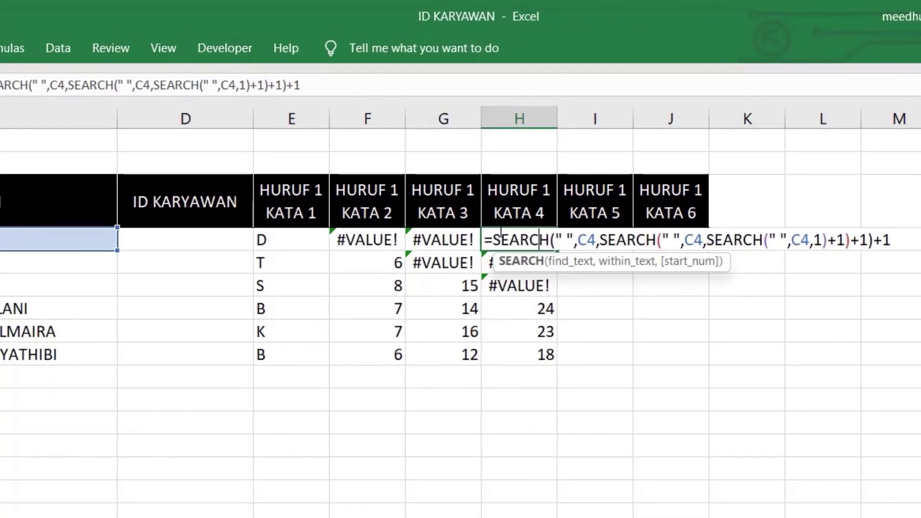
pyautogui.moveTo(494, 240); pyautogui.dragTo(905, 288)
pyautogui.hotkey('ctrl', 'c')
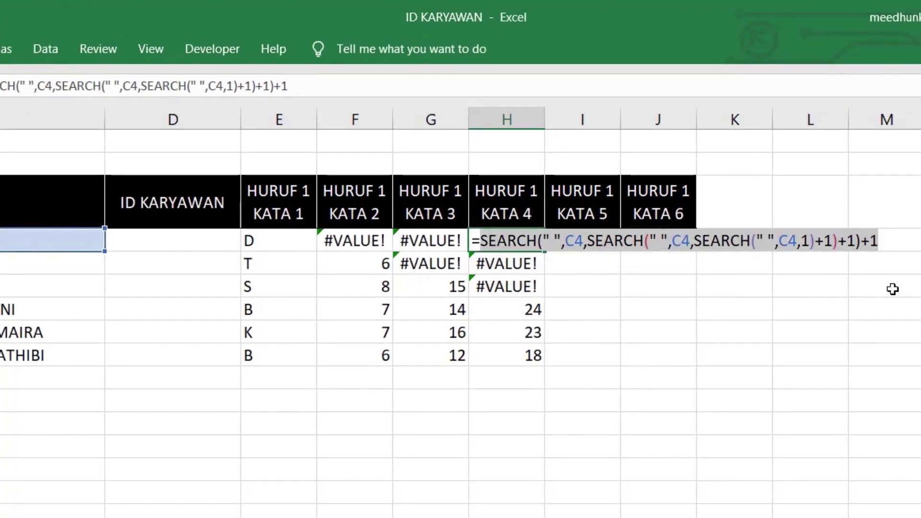
pyautogui.press('Return')
# - Begin a formula in I4 that searches C4 for a space, reading =SEARCH(" ",C4, up to the start number
pyautogui.click(595, 239)
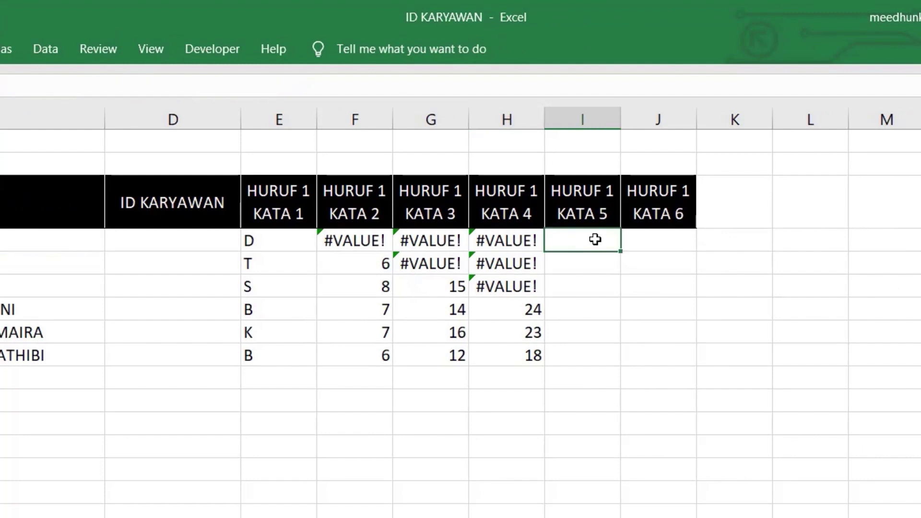
pyautogui.write('=SEARCH(')
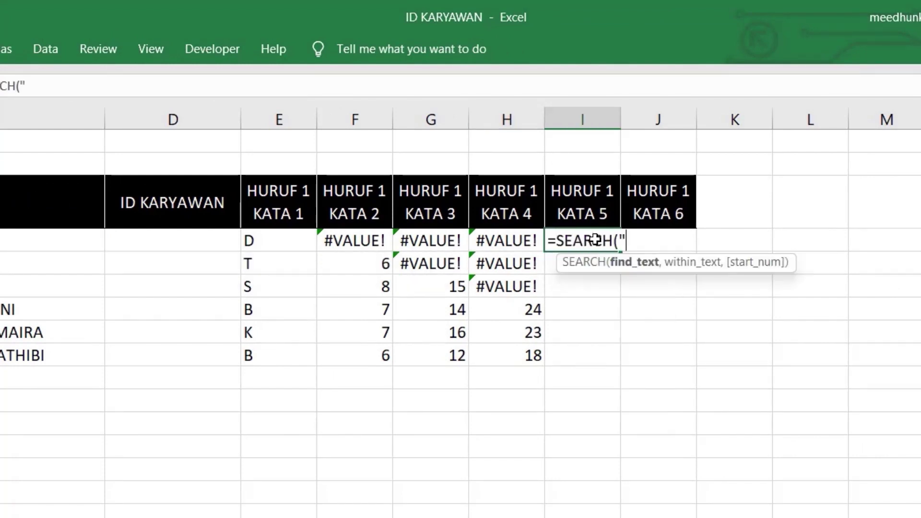
pyautogui.write('",')
pyautogui.press('BackSpace')
pyautogui.write('",')
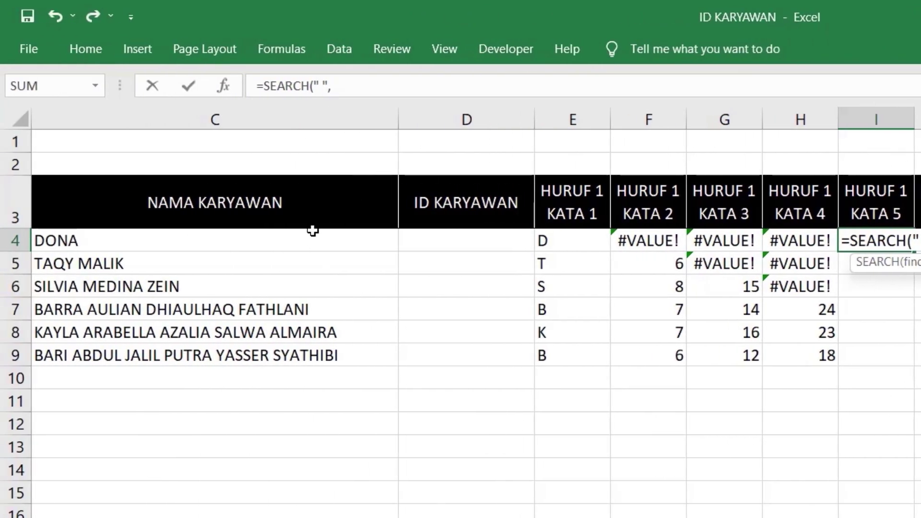
pyautogui.click(14, 237)
pyautogui.write(',')
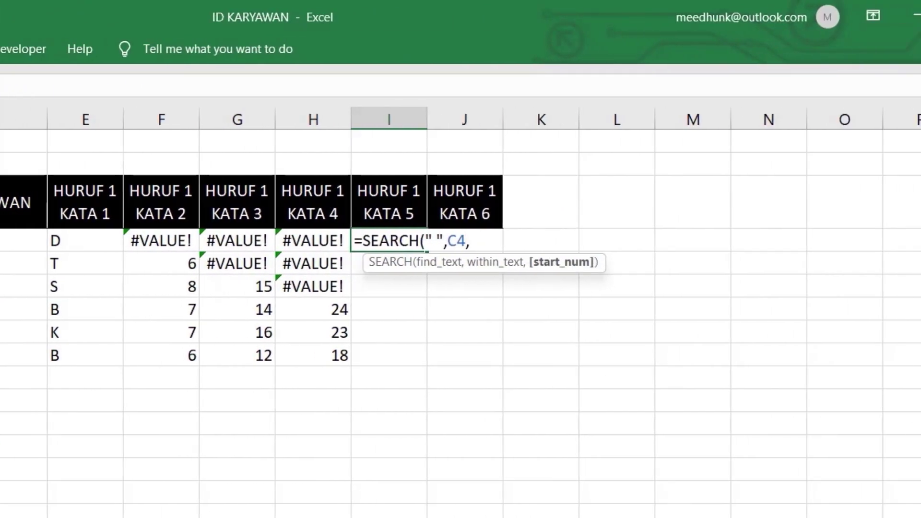
# - Insert the copied expression as the start number in I4, end the formula with )+1, and fill it down to I9
pyautogui.hotkey('ctrl', 'v')
pyautogui.write(')')
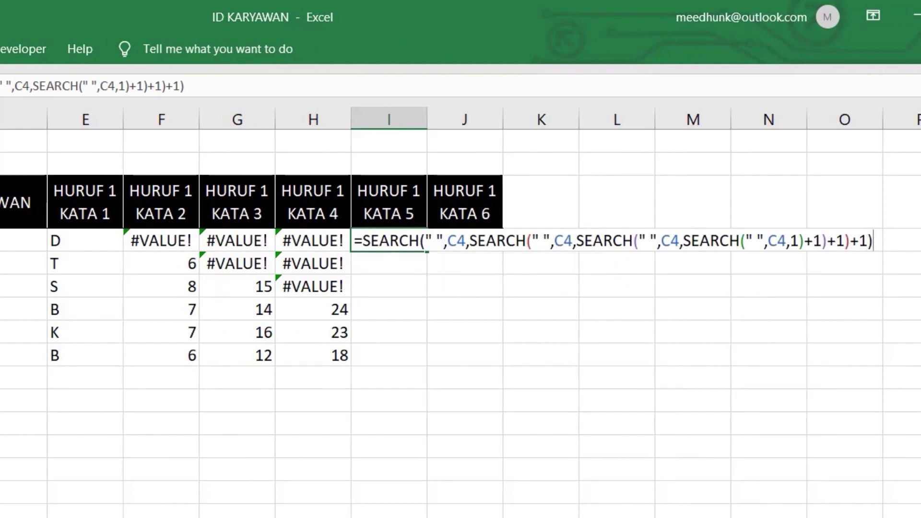
pyautogui.write('+1')
pyautogui.press('Return')
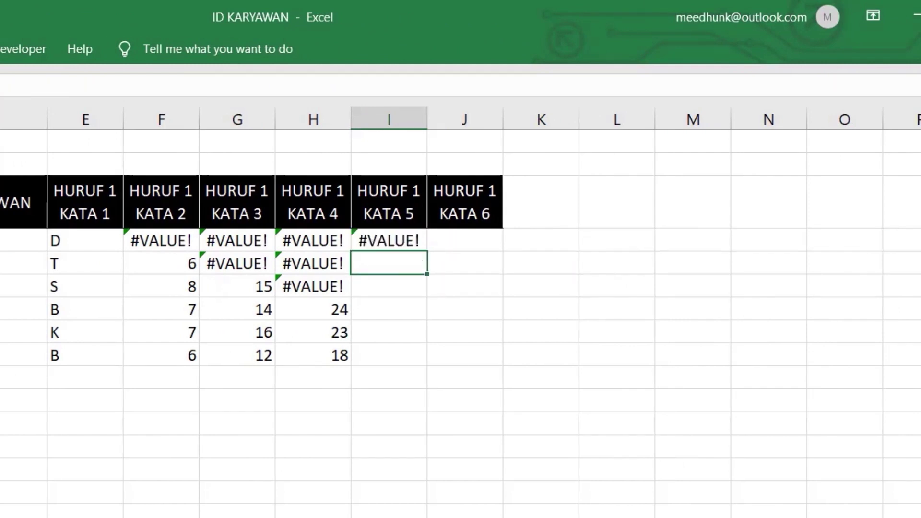
pyautogui.click(379, 242)
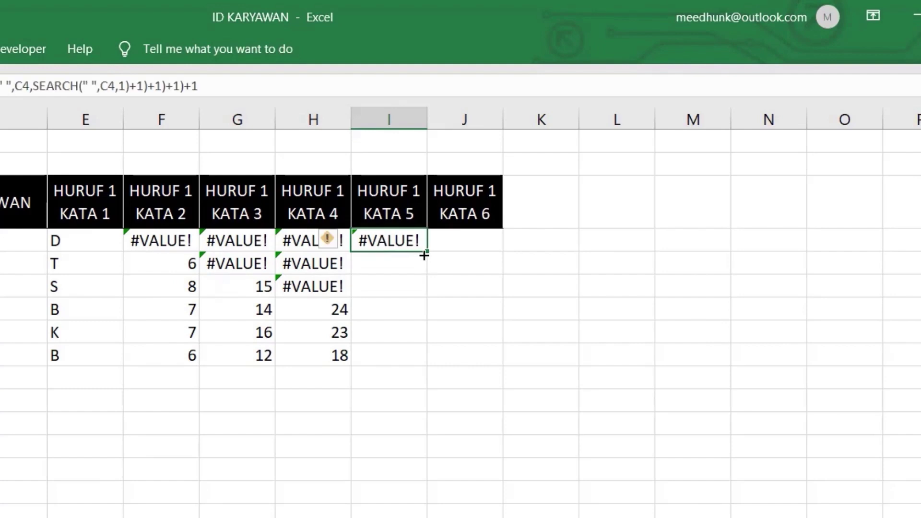
pyautogui.moveTo(424, 255); pyautogui.dragTo(430, 365)
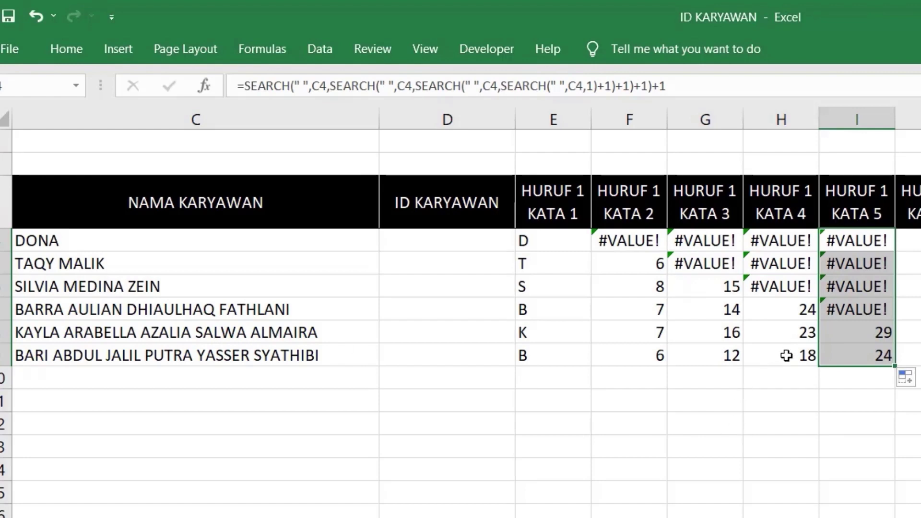
# - Copy the whole nested SEARCH expression from I4, including its final +1 but without the equals sign
pyautogui.doubleClick(845, 240)
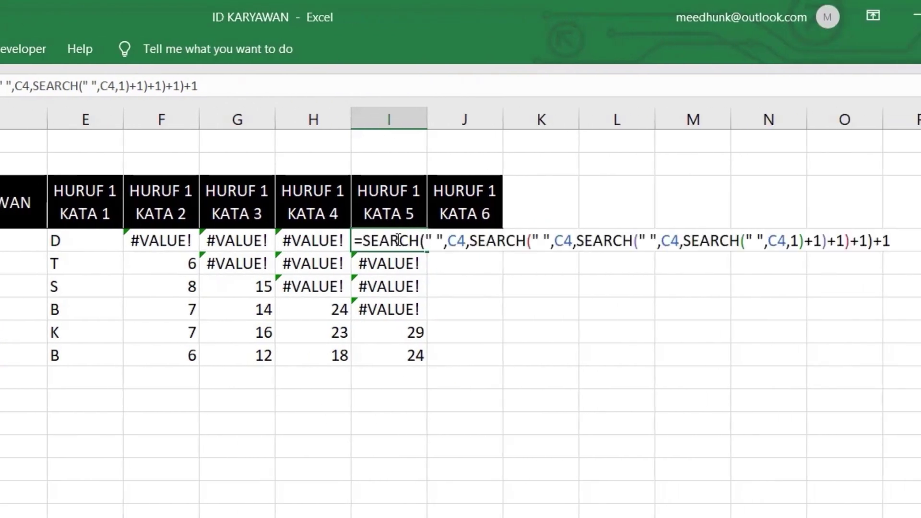
pyautogui.moveTo(366, 241); pyautogui.dragTo(911, 318)
pyautogui.hotkey('ctrl', 'c')
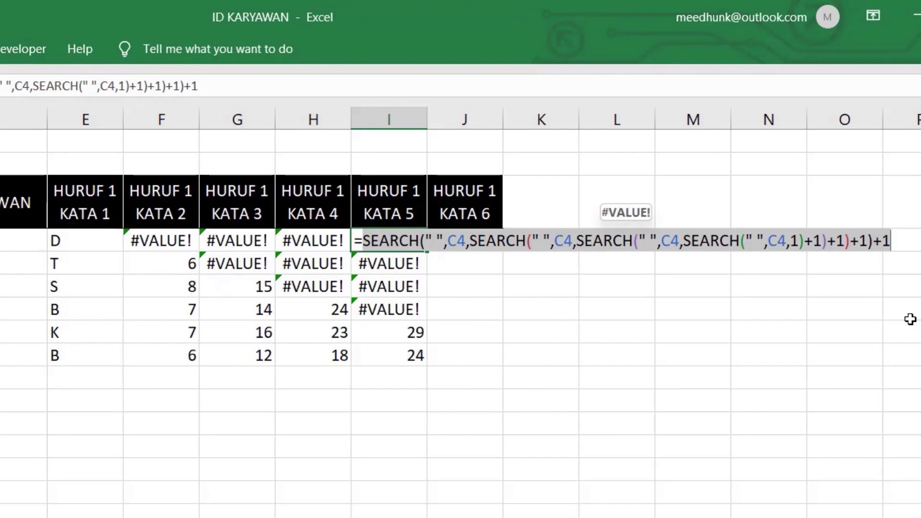
pyautogui.press('Return')
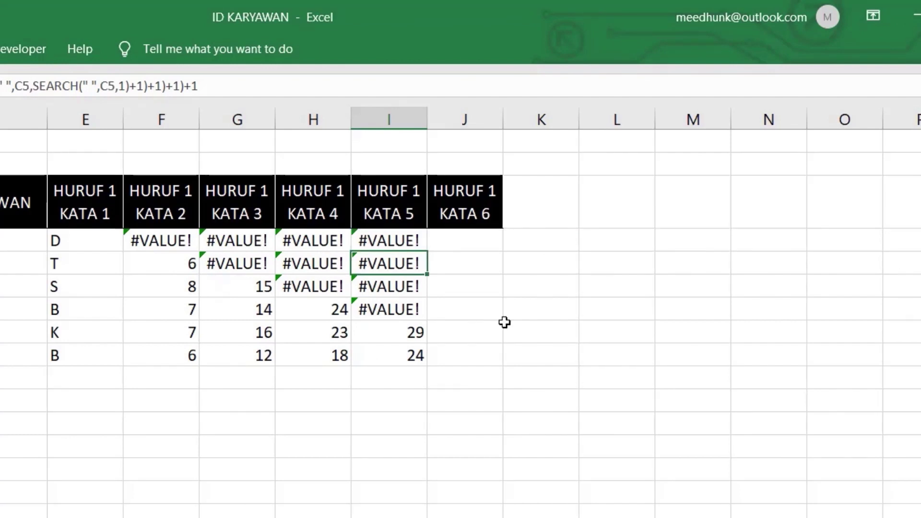
# - Begin a formula in J4 that searches C4 for a space, reading =SEARCH(" ",C4, up to the start number
pyautogui.click(453, 235)
pyautogui.write('=S')
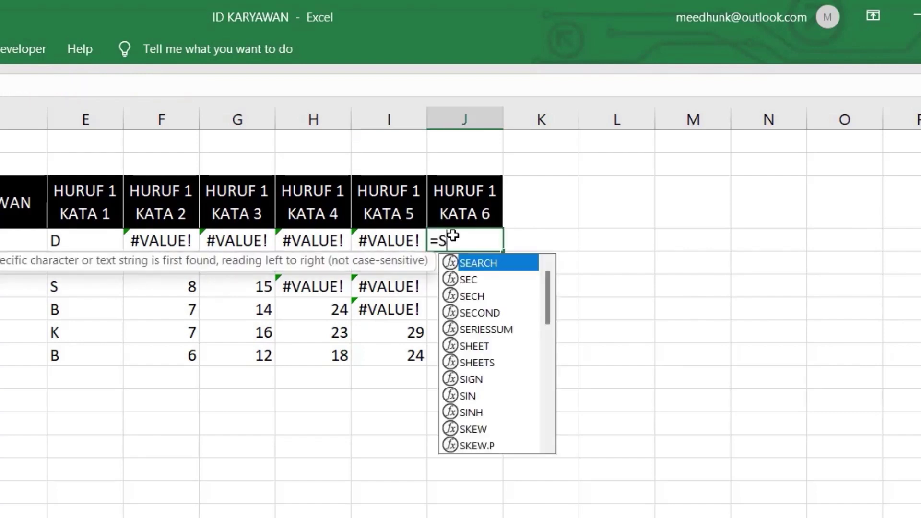
pyautogui.write('EARCH(')
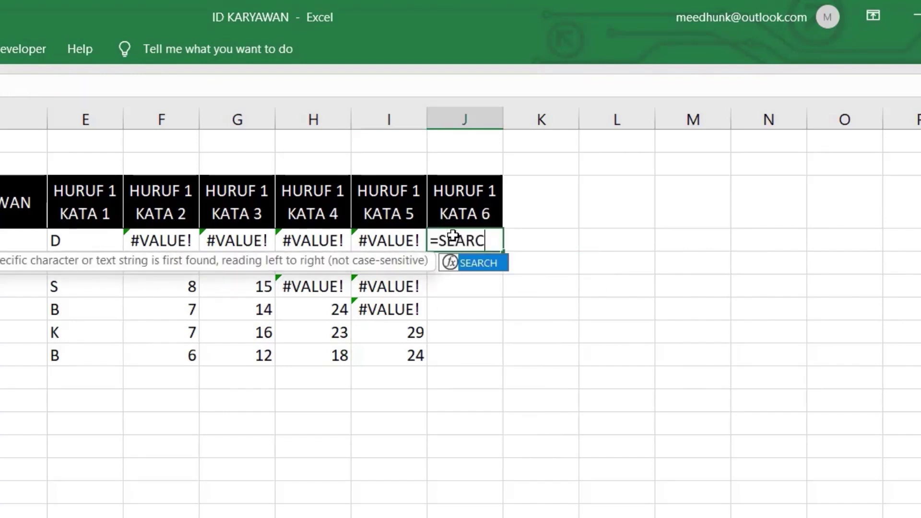
pyautogui.write('" ",')
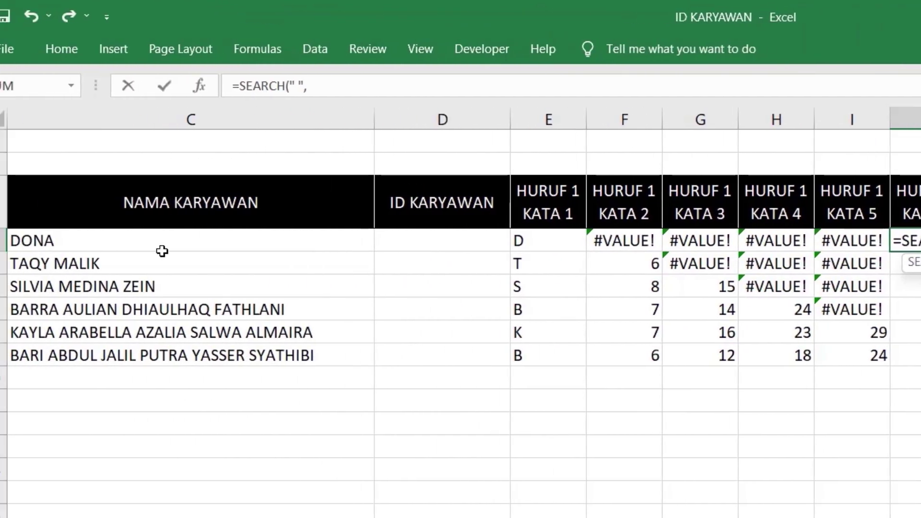
pyautogui.click(113, 240)
pyautogui.write(',')
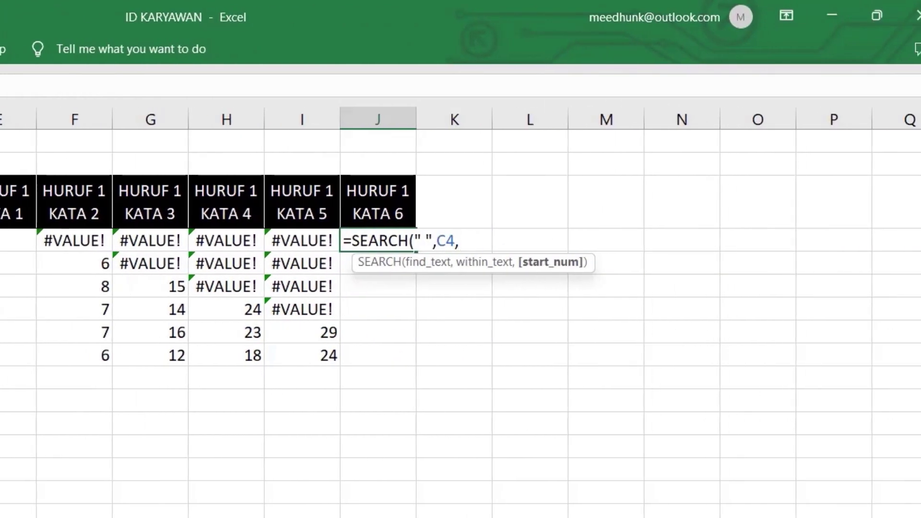
# - Complete the J4 formula with the copied expression as its start number, ending in )+1
pyautogui.hotkey('ctrl', 'v')
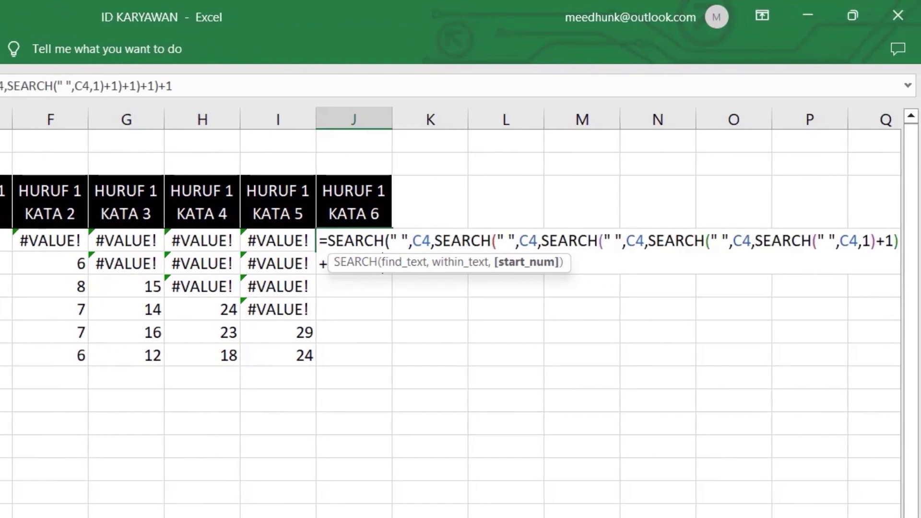
pyautogui.write(')+')
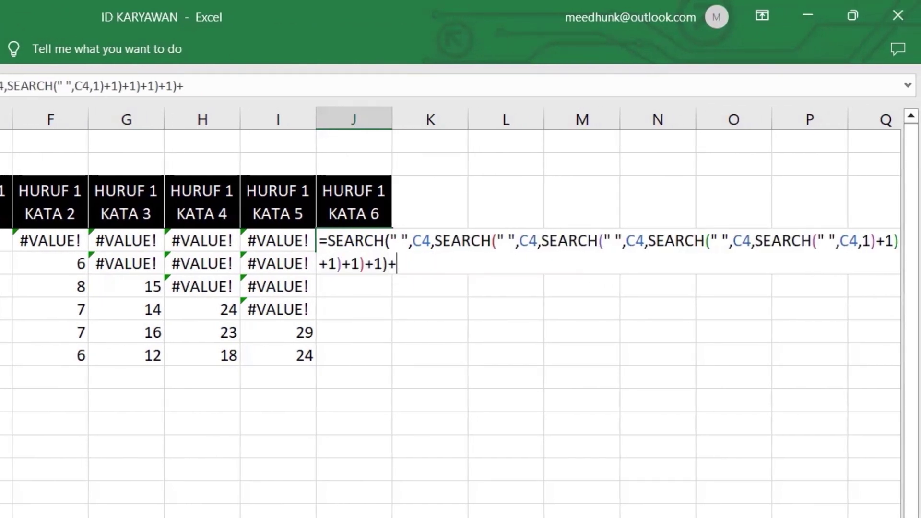
pyautogui.write('1')
pyautogui.press('Return')
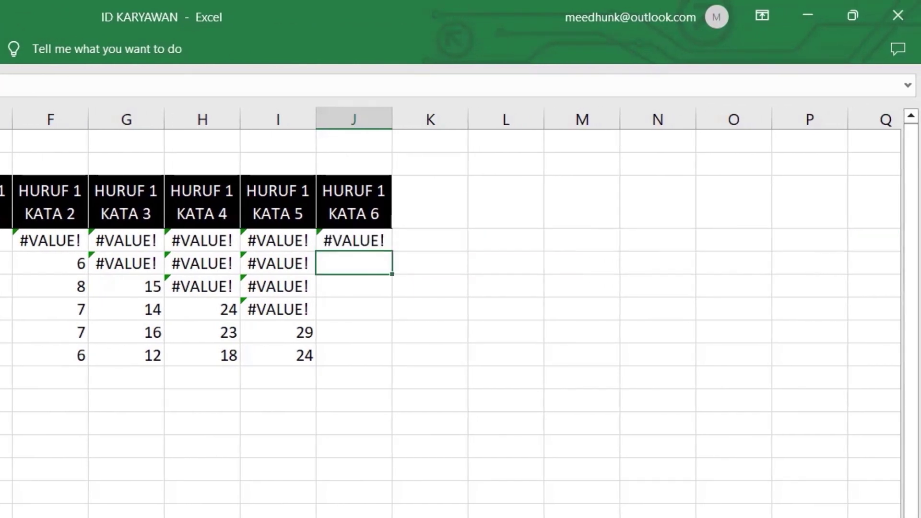
pyautogui.press('Up')
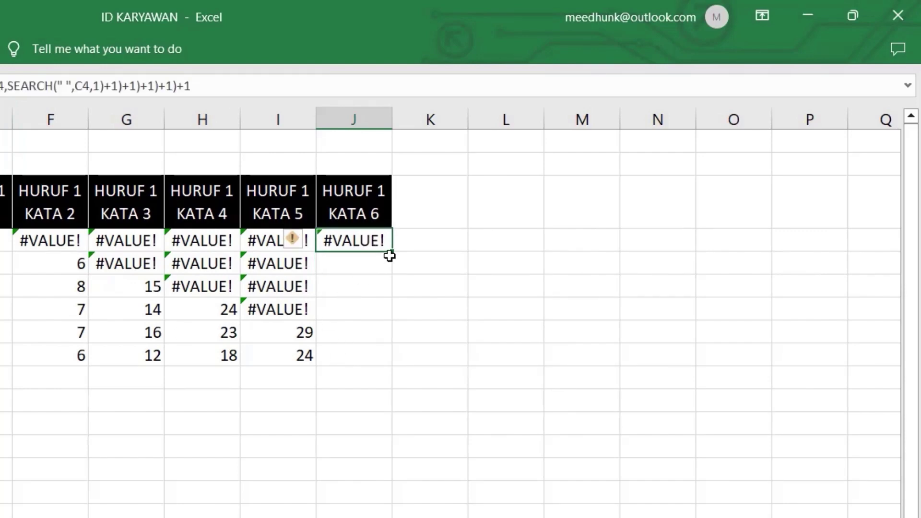
# - Fill the sixth-word position formula from J4 down to J9
pyautogui.moveTo(392, 254); pyautogui.dragTo(405, 361)
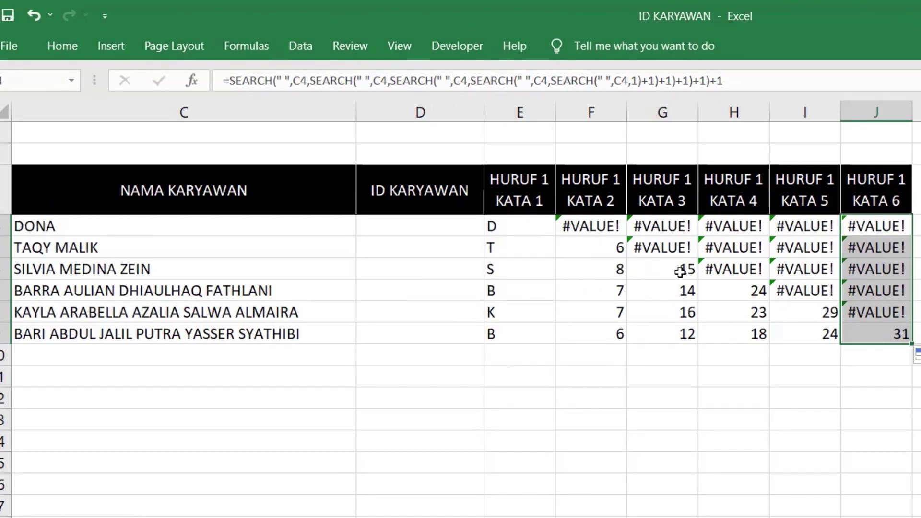
pyautogui.click(599, 229)
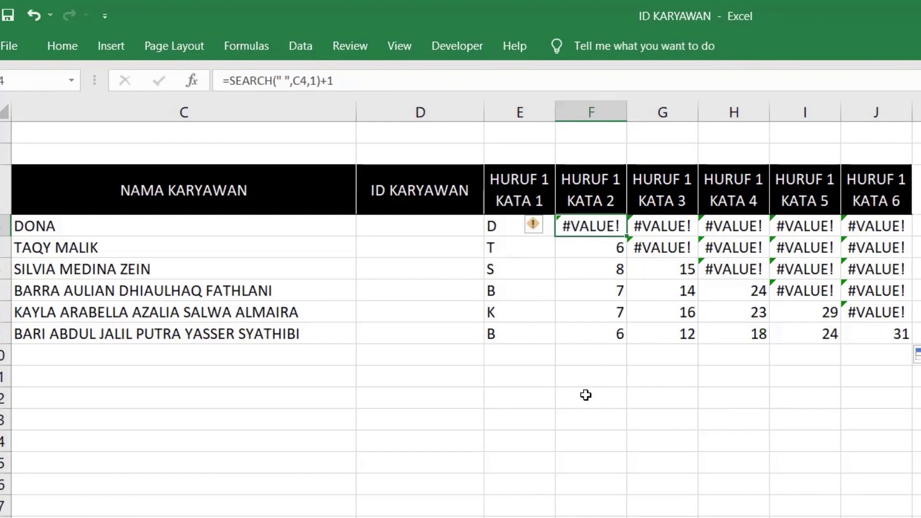
pyautogui.click(582, 380)
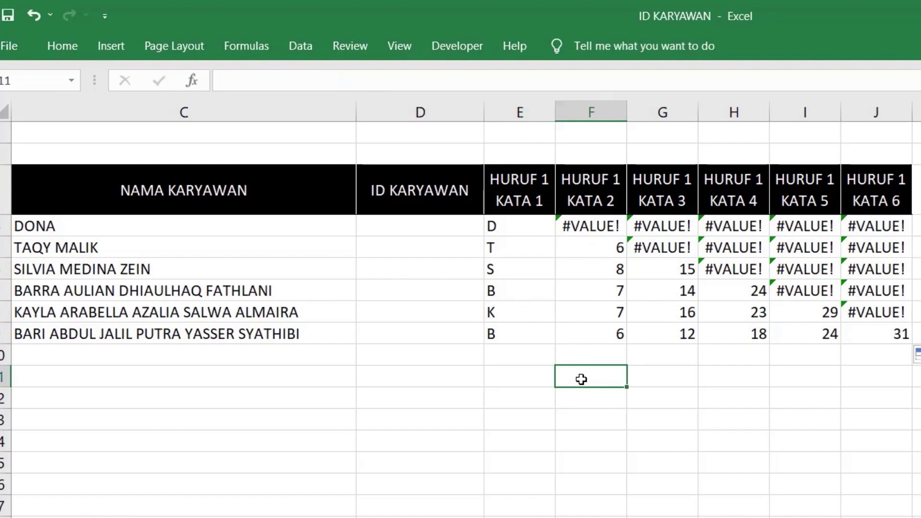
pyautogui.write('=MID9')
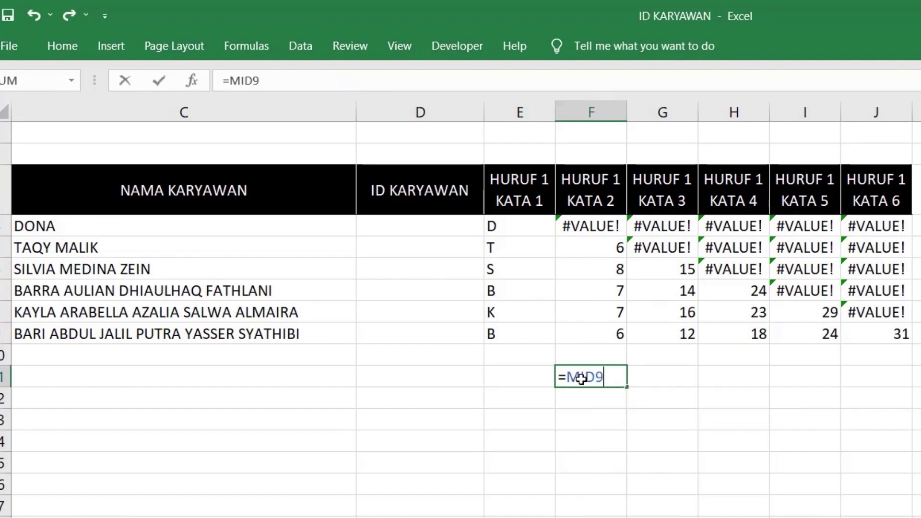
pyautogui.press('BackSpace')
pyautogui.write('(')
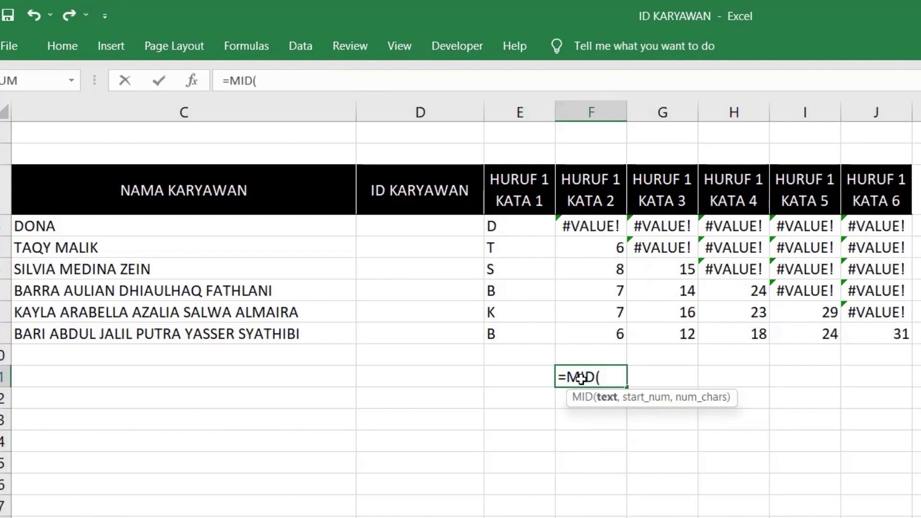
pyautogui.click(224, 333)
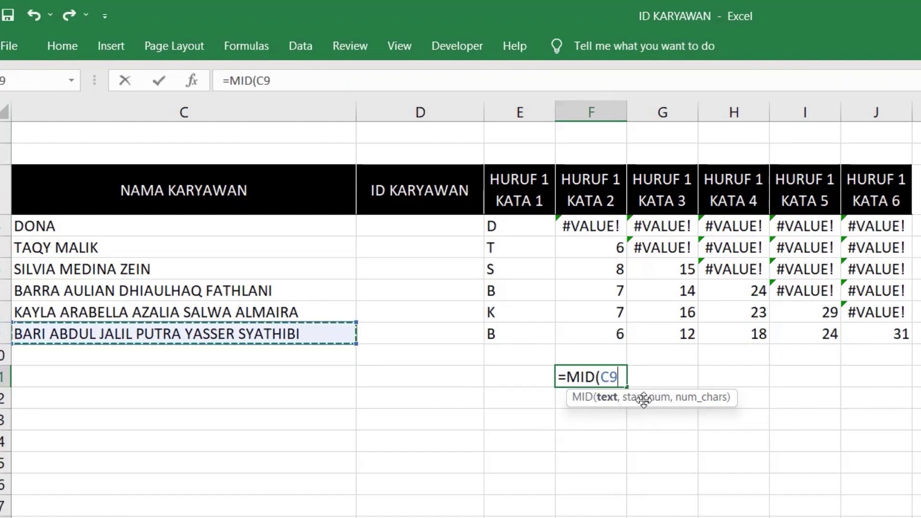
pyautogui.write(',')
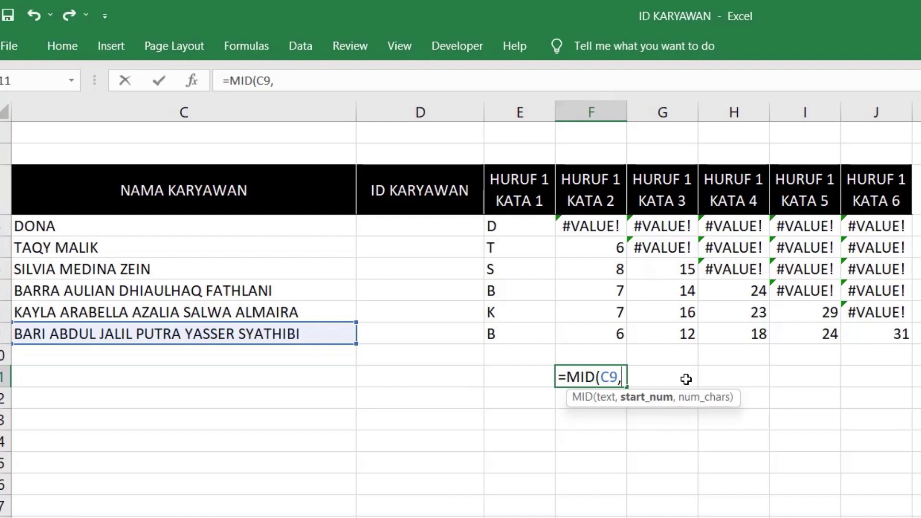
pyautogui.press('BackSpace')
pyautogui.press('BackSpace')
pyautogui.press('BackSpace')
pyautogui.press('BackSpace')
pyautogui.press('BackSpace')
pyautogui.press('BackSpace')
pyautogui.press('BackSpace')
pyautogui.press('BackSpace')
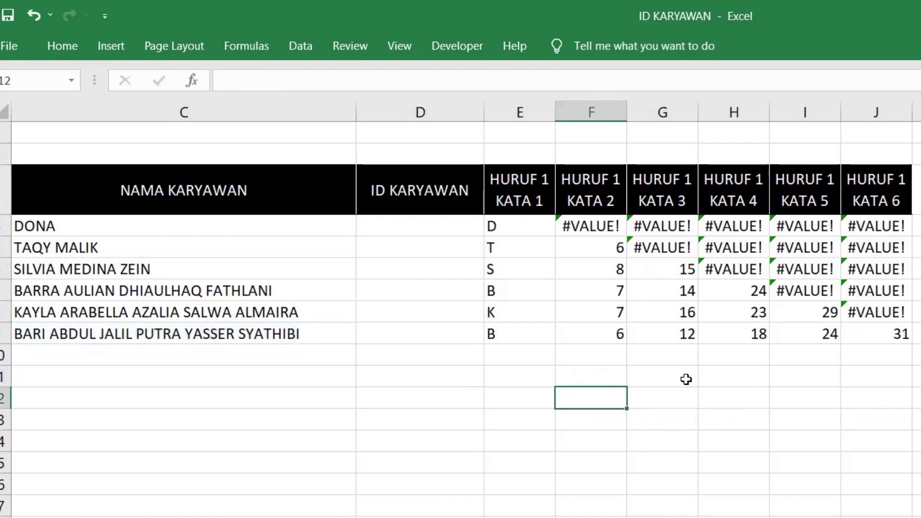
# - Insert MID(C4, in front of SEARCH in the F4 formula so the SEARCH expression serves as its start number
pyautogui.doubleClick(574, 226)
pyautogui.click(567, 225)
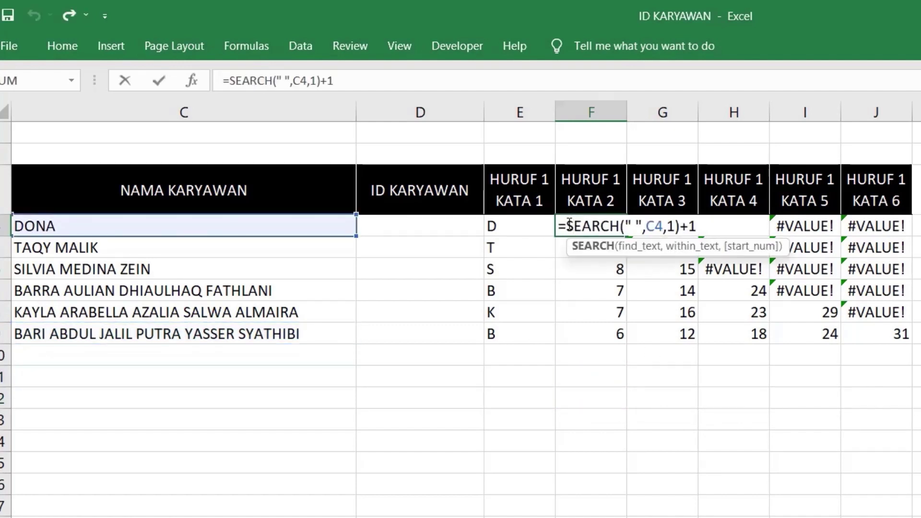
pyautogui.write('MID(')
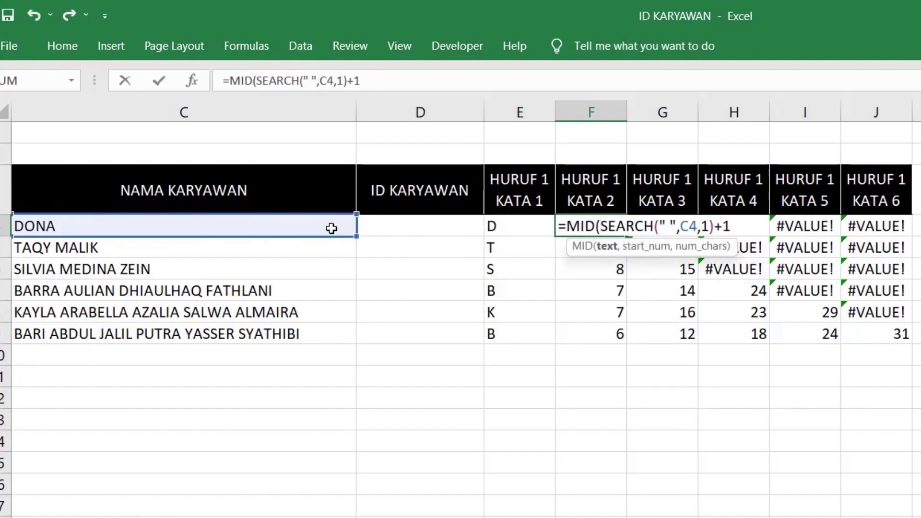
pyautogui.click(309, 224)
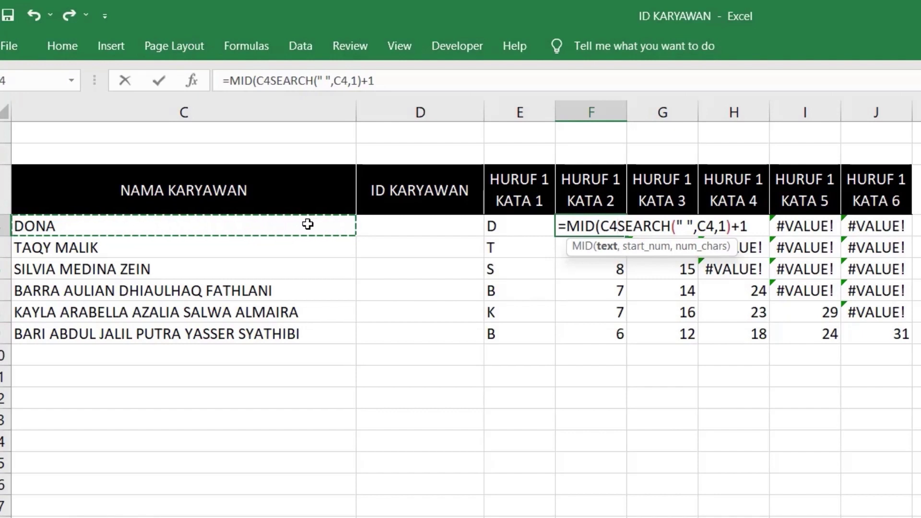
pyautogui.write(',')
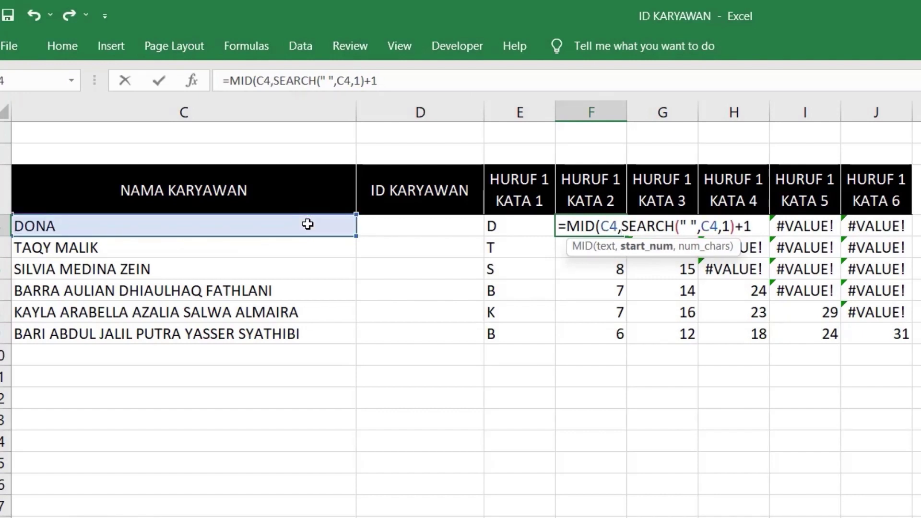
pyautogui.press('Right')
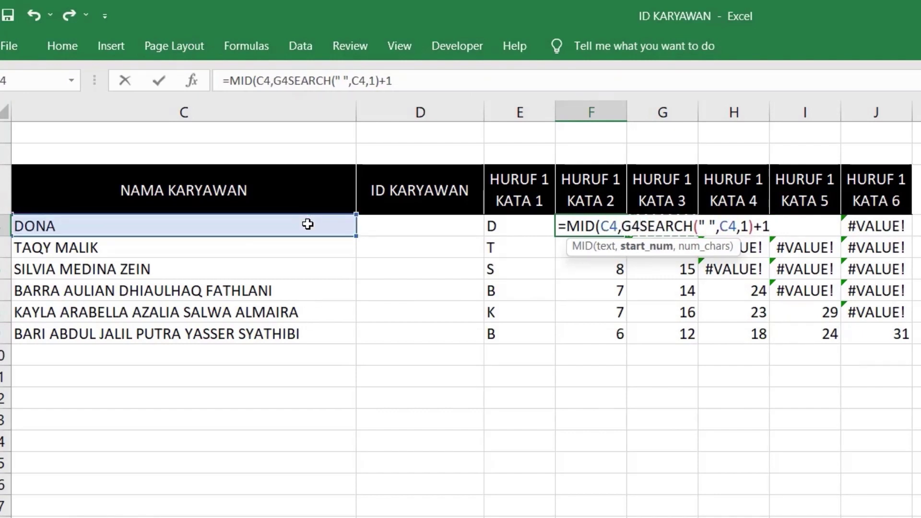
pyautogui.press('BackSpace')
pyautogui.press('BackSpace')
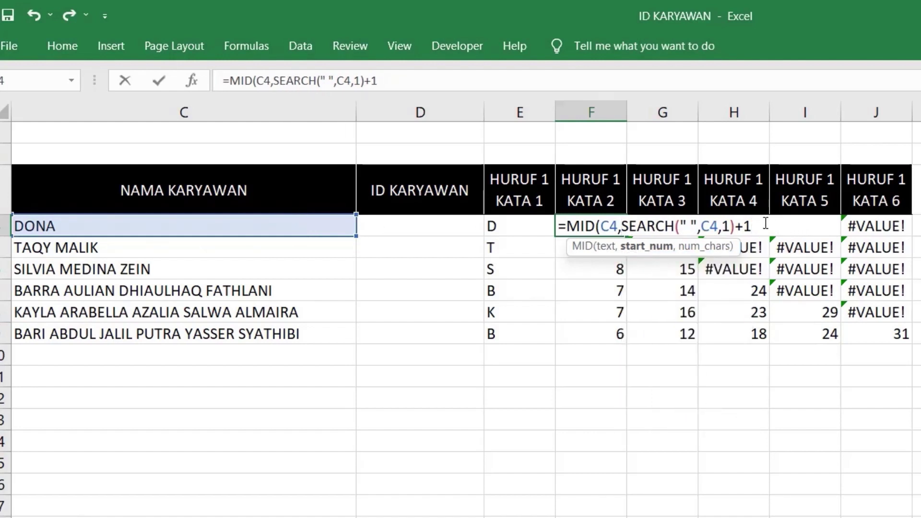
# - End the F4 formula with ,1) to extract one character, and fill it down to F9
pyautogui.write('1)+1,1')
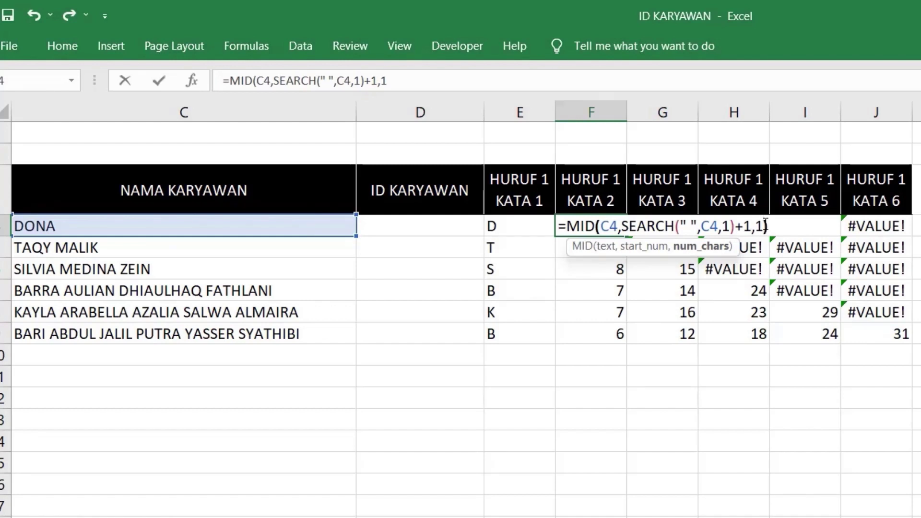
pyautogui.write(')')
pyautogui.press('Return')
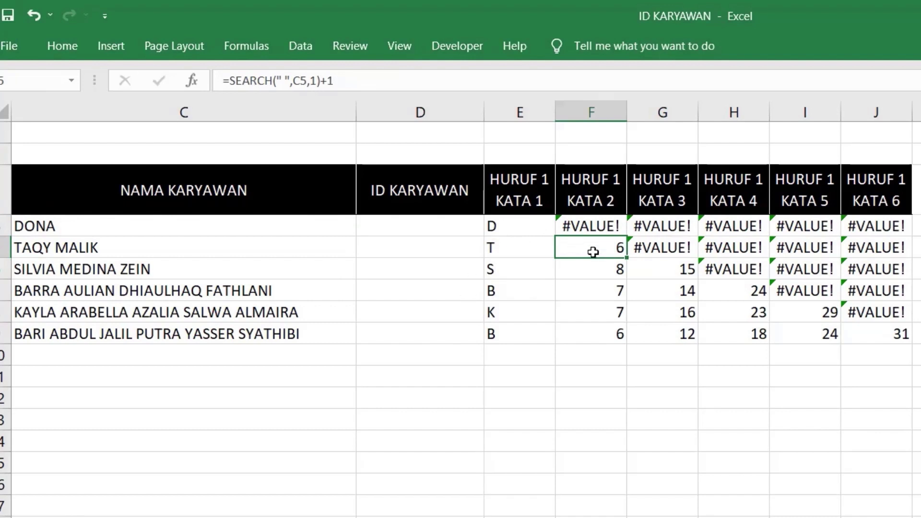
pyautogui.click(606, 229)
pyautogui.moveTo(627, 237); pyautogui.dragTo(633, 337)
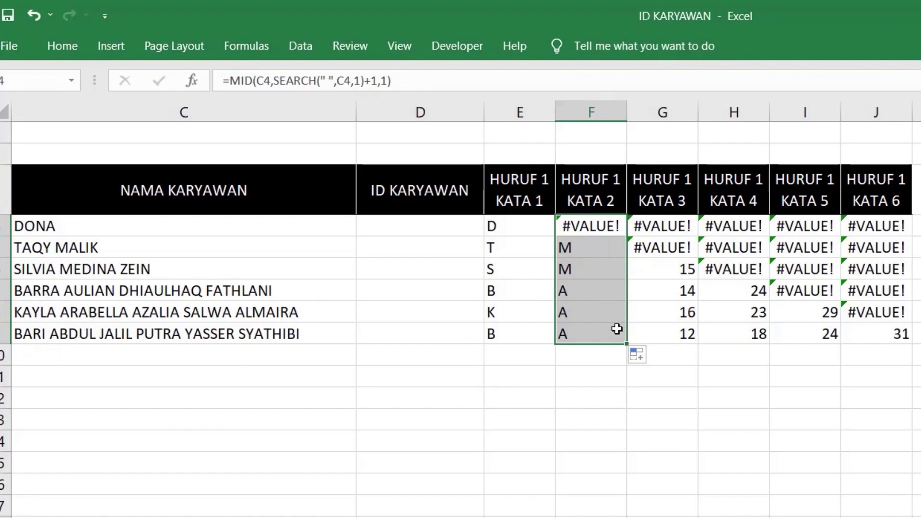
# - Insert MID(C4, in front of the nested SEARCH expression in the G4 formula
pyautogui.click(661, 229)
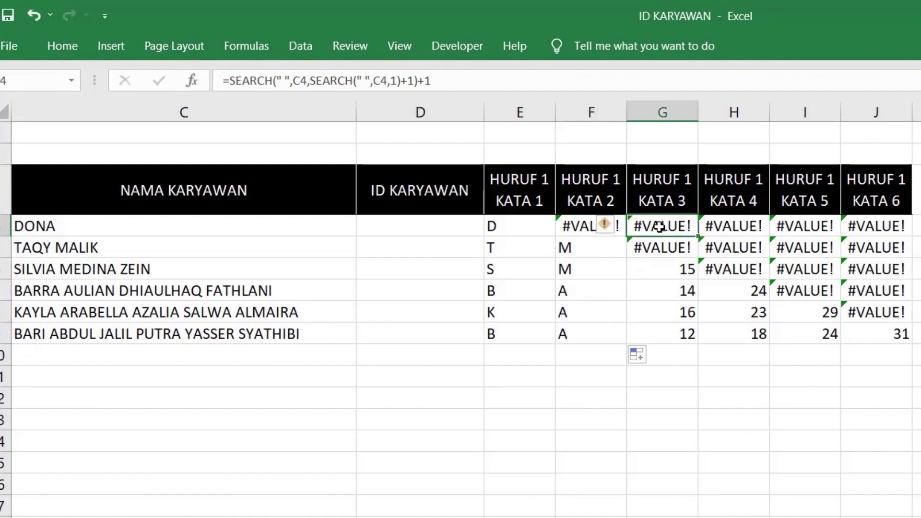
pyautogui.doubleClick(639, 227)
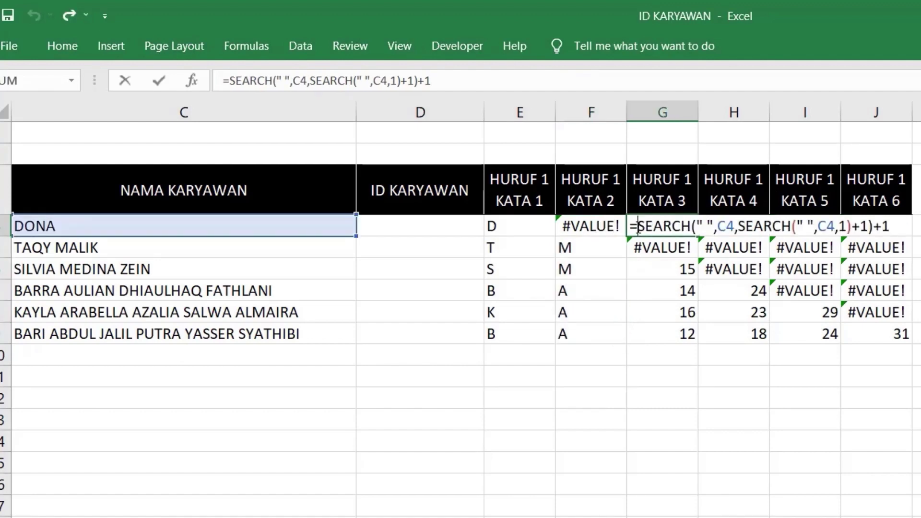
pyautogui.write('MID(')
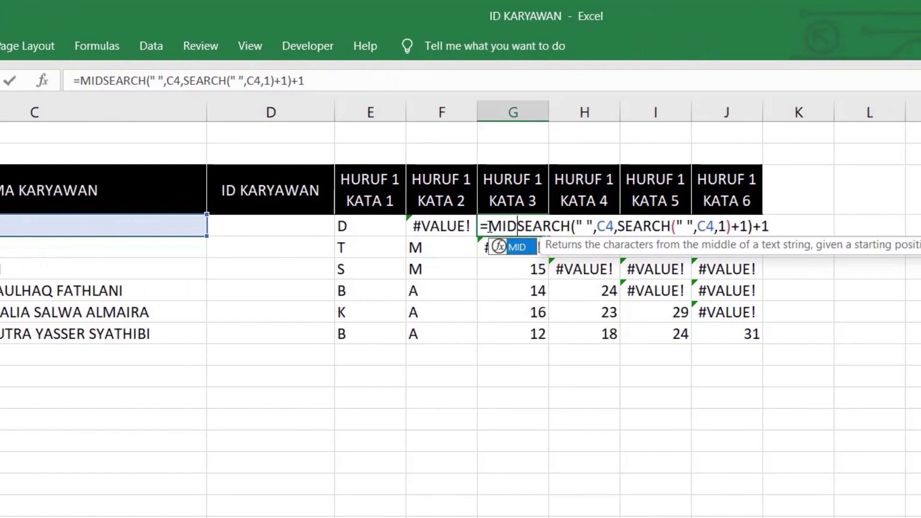
pyautogui.click(125, 227)
pyautogui.write(',C4')
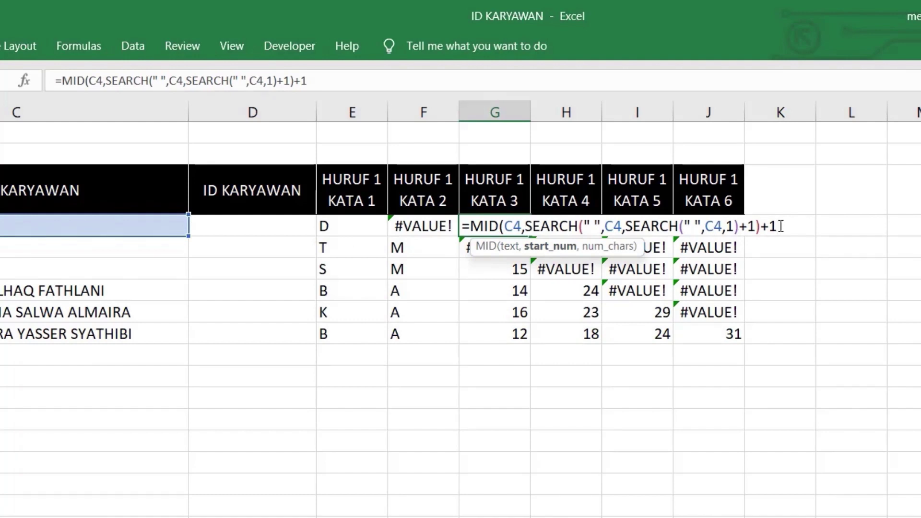
# - Complete the G4 formula with ,1) as the character count and closing bracket, and fill it down to G9
pyautogui.write(',10')
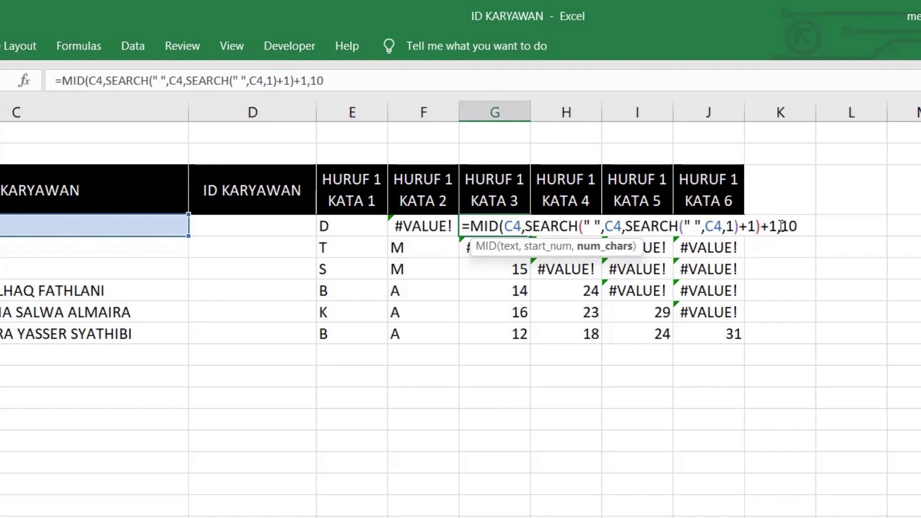
pyautogui.press('BackSpace')
pyautogui.write(')')
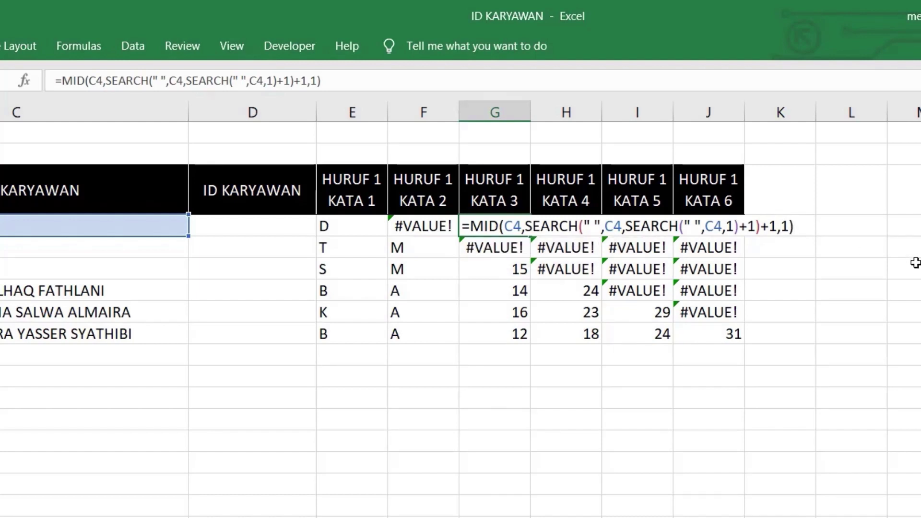
pyautogui.press('Return')
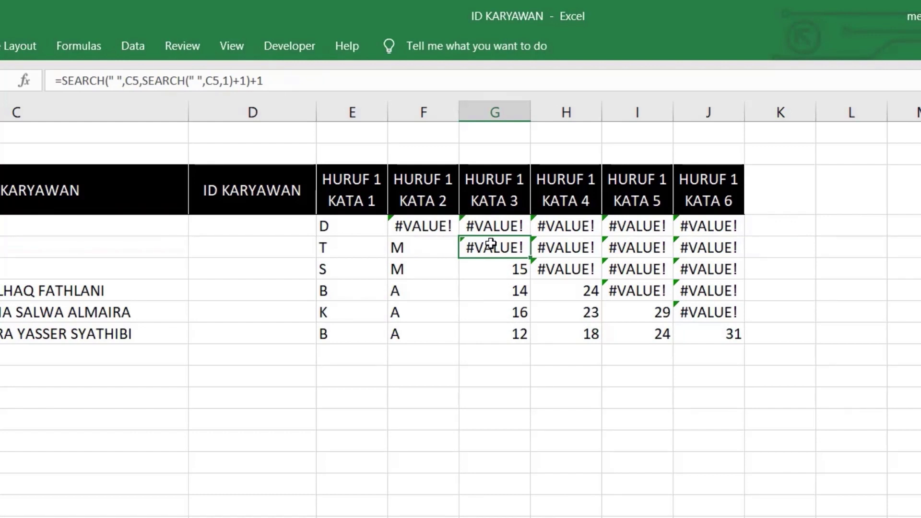
pyautogui.click(494, 225)
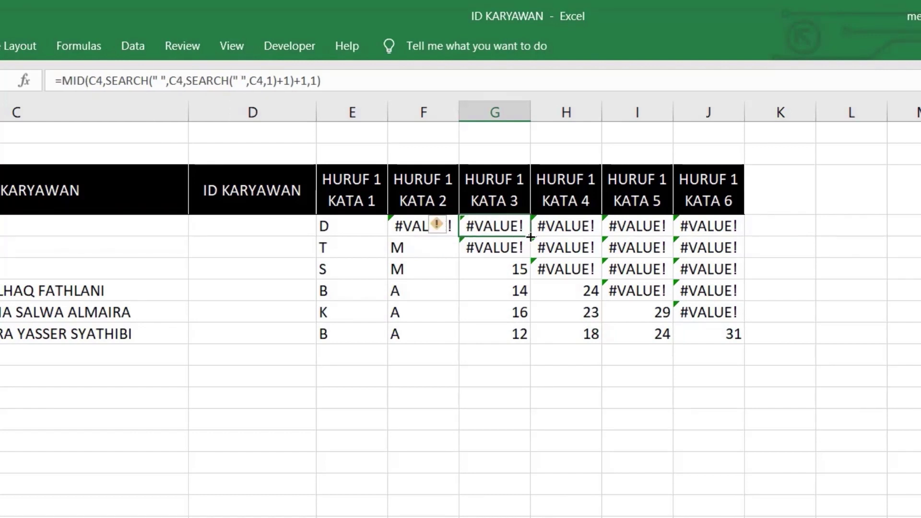
pyautogui.moveTo(531, 236); pyautogui.dragTo(528, 339)
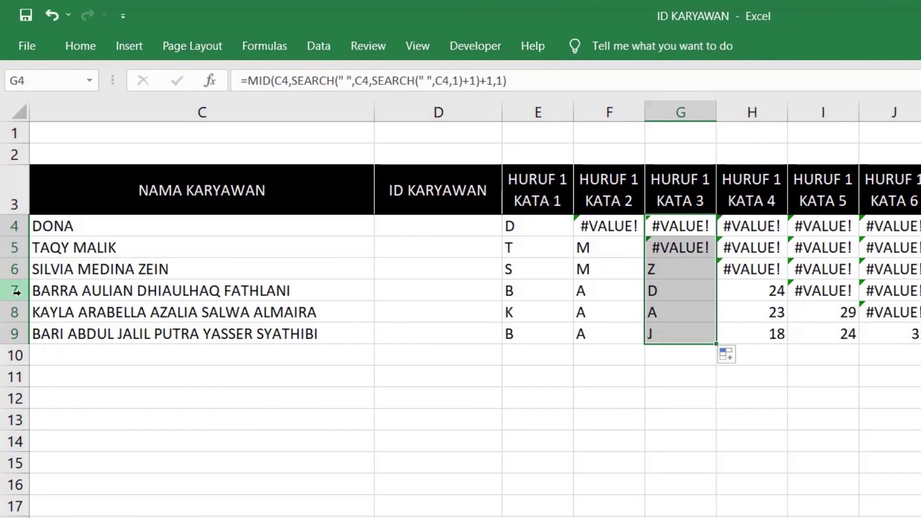
pyautogui.click(21, 293)
pyautogui.click(13, 312)
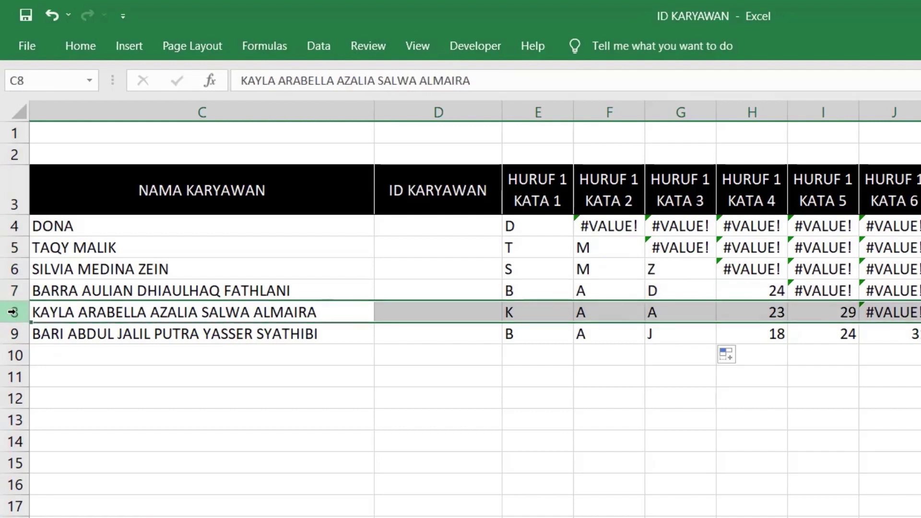
pyautogui.click(13, 335)
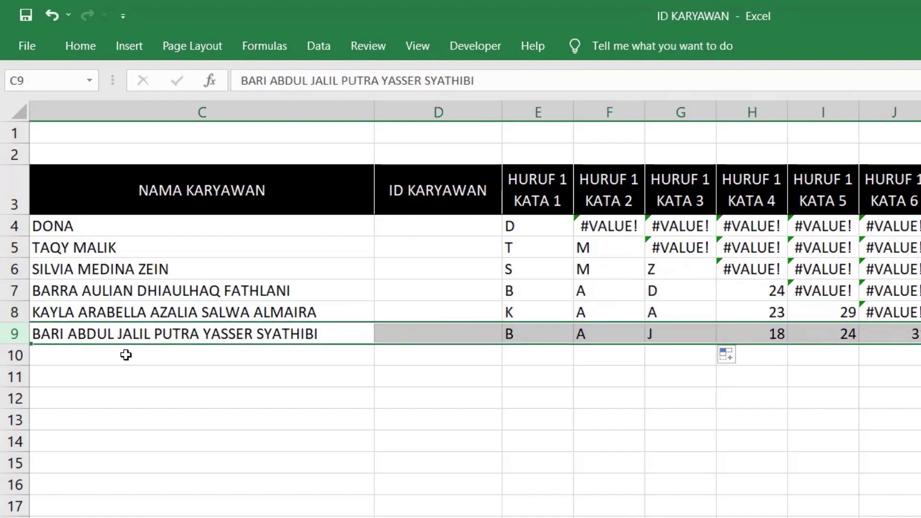
# - Wrap the nested SEARCH expression in H4 in MID, with C4 as the text and 1 as the number of characters
pyautogui.click(765, 225)
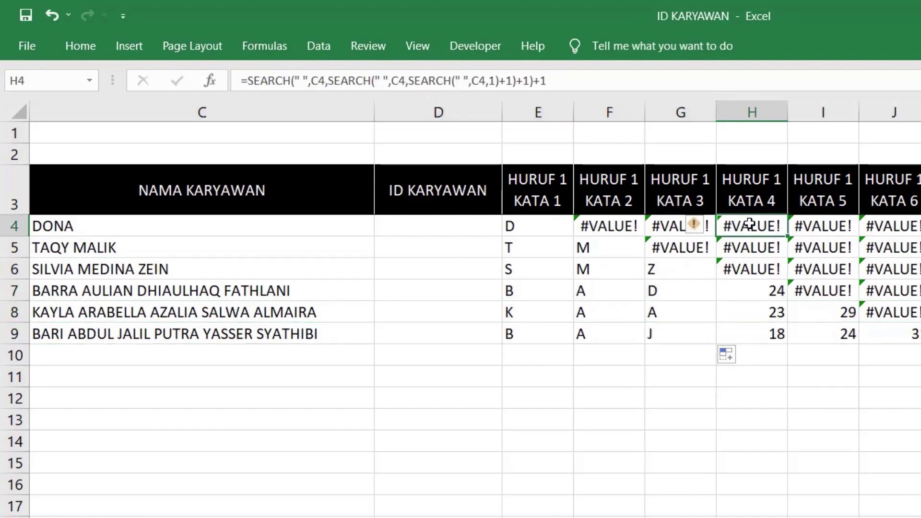
pyautogui.doubleClick(735, 226)
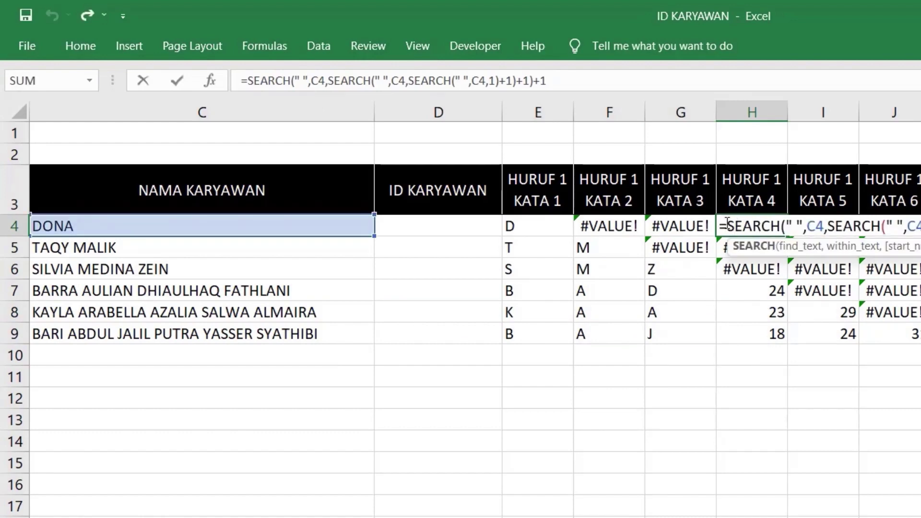
pyautogui.write('MID')
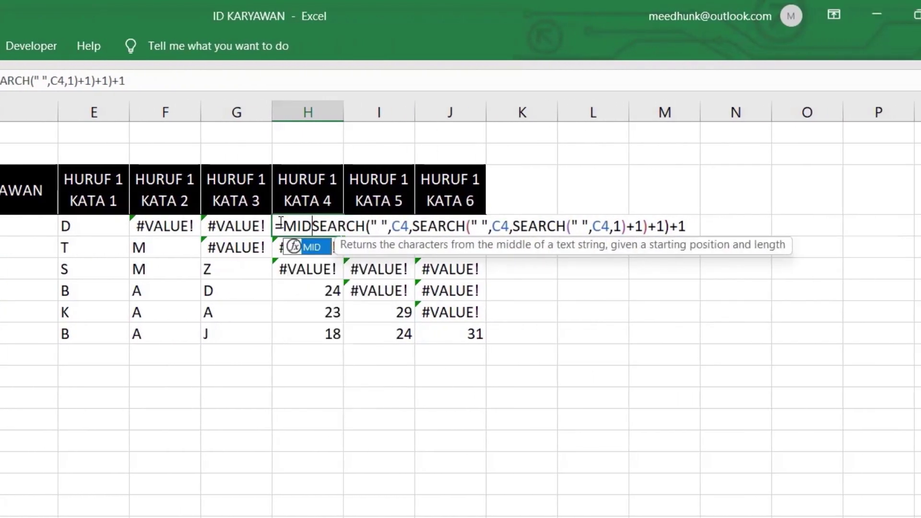
pyautogui.write('(')
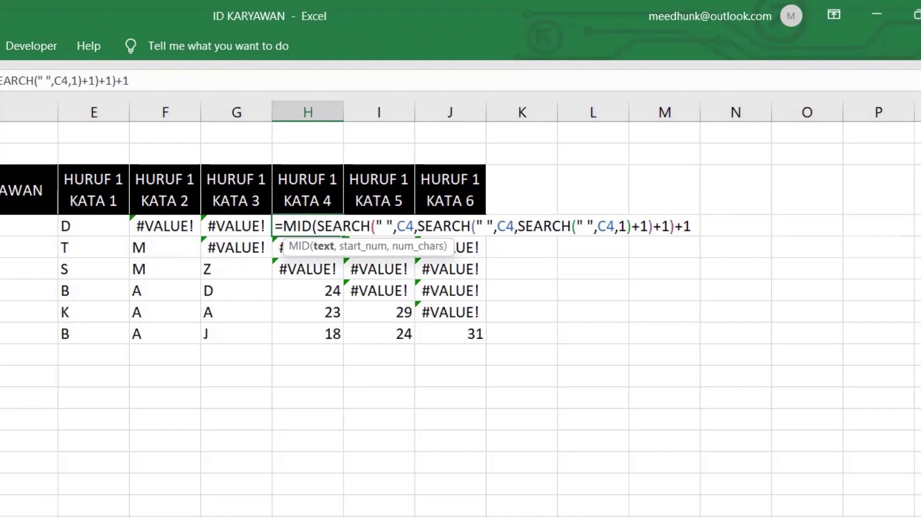
pyautogui.write('C4,')
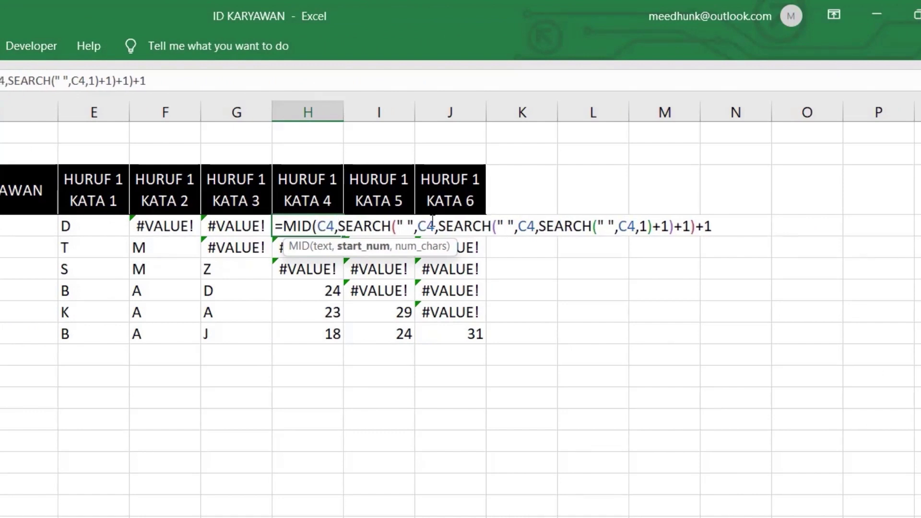
pyautogui.write(',1)')
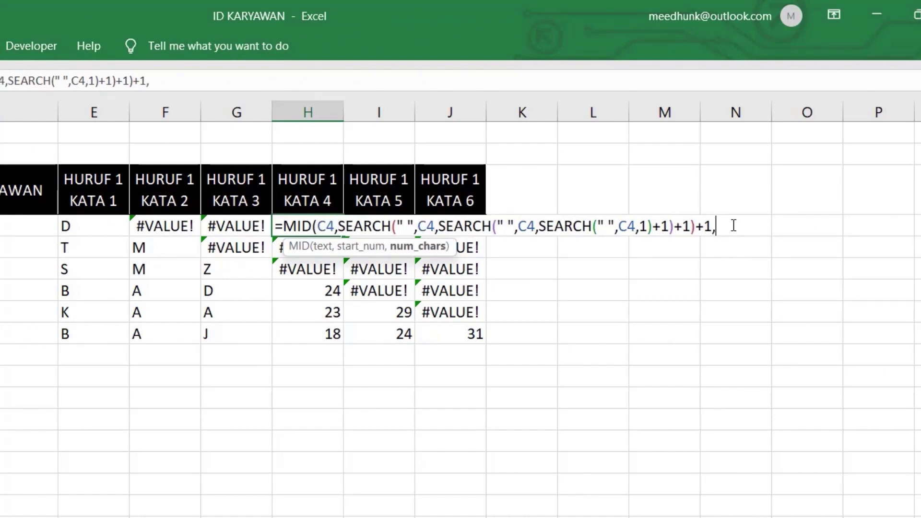
pyautogui.press('Return')
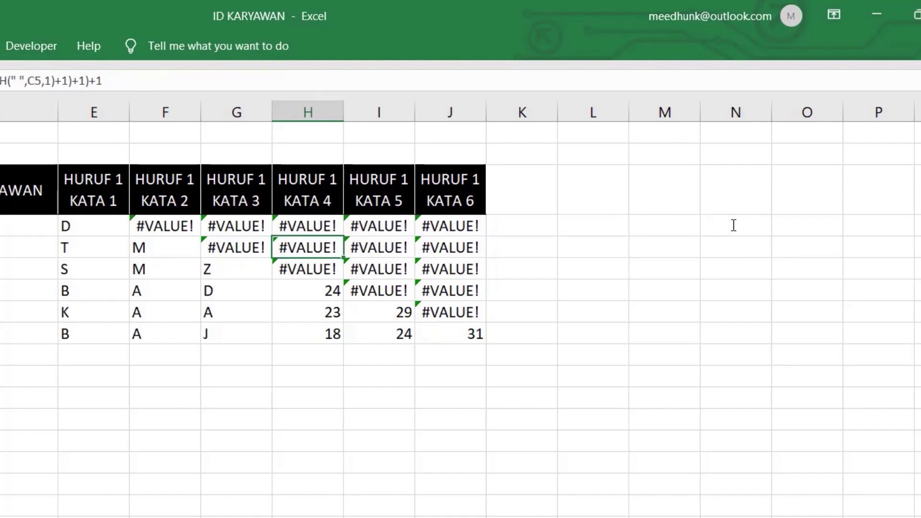
# - Fill the MID formula in H4 down to H9
pyautogui.click(327, 225)
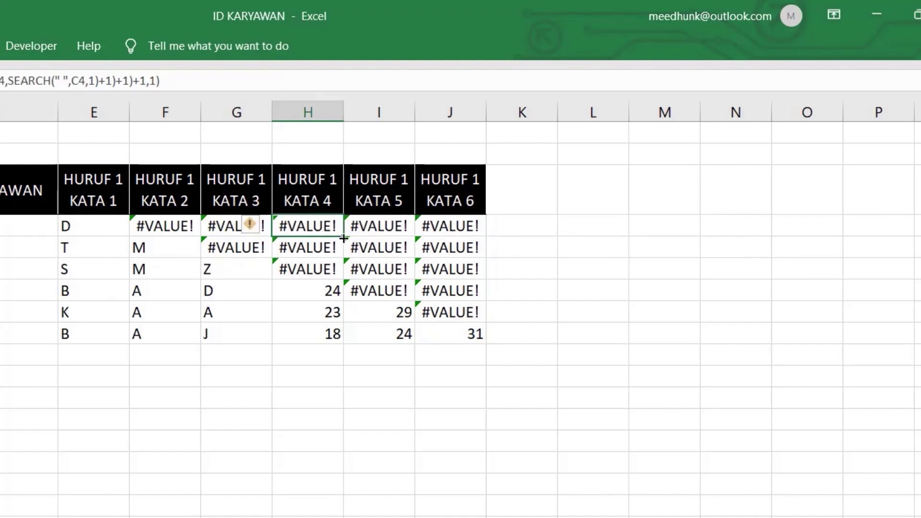
pyautogui.moveTo(344, 239); pyautogui.dragTo(349, 337)
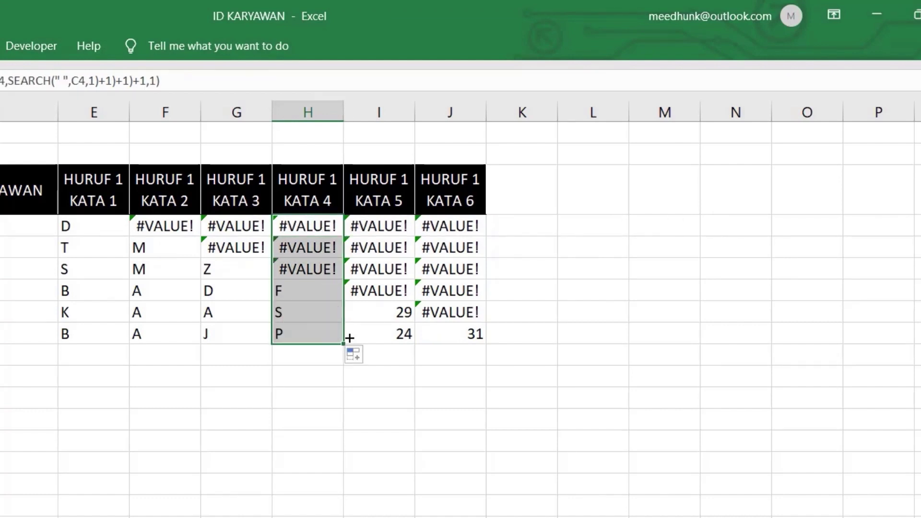
# - Wrap the nested SEARCH expression in I4 in MID, with C4 as the text and 1 as the character count, and fill it down to I9
pyautogui.click(388, 225)
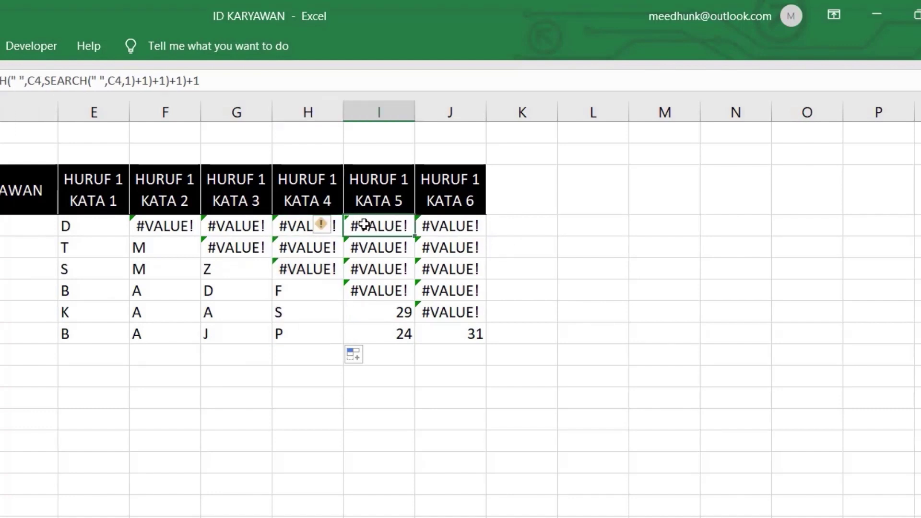
pyautogui.doubleClick(364, 224)
pyautogui.click(357, 224)
pyautogui.write('MID(')
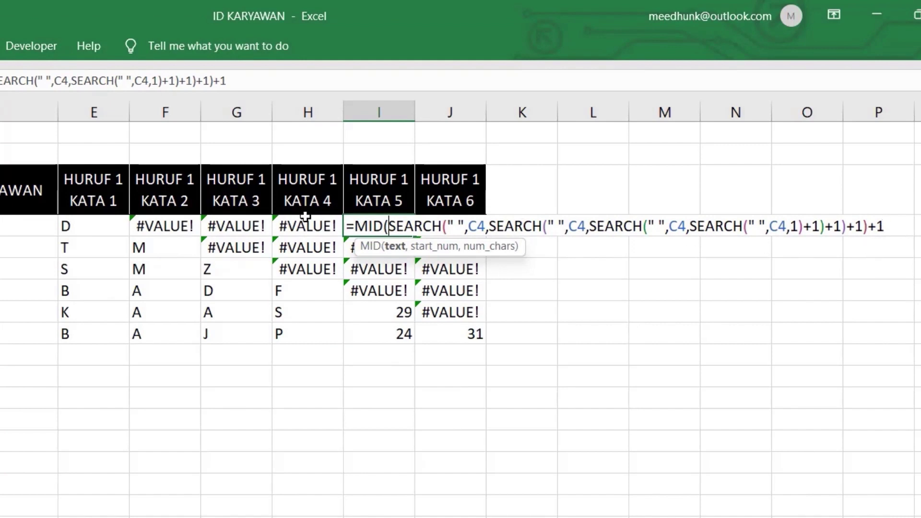
pyautogui.write('C4')
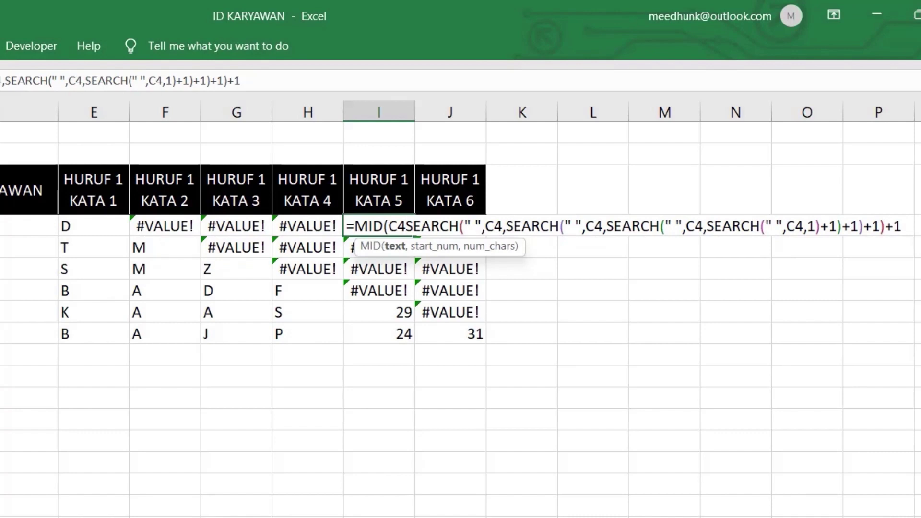
pyautogui.write(',')
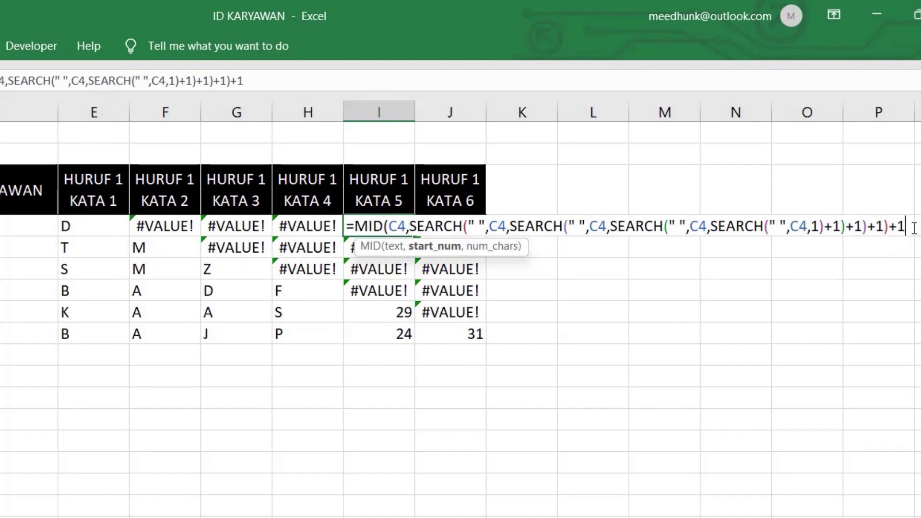
pyautogui.write(',1)')
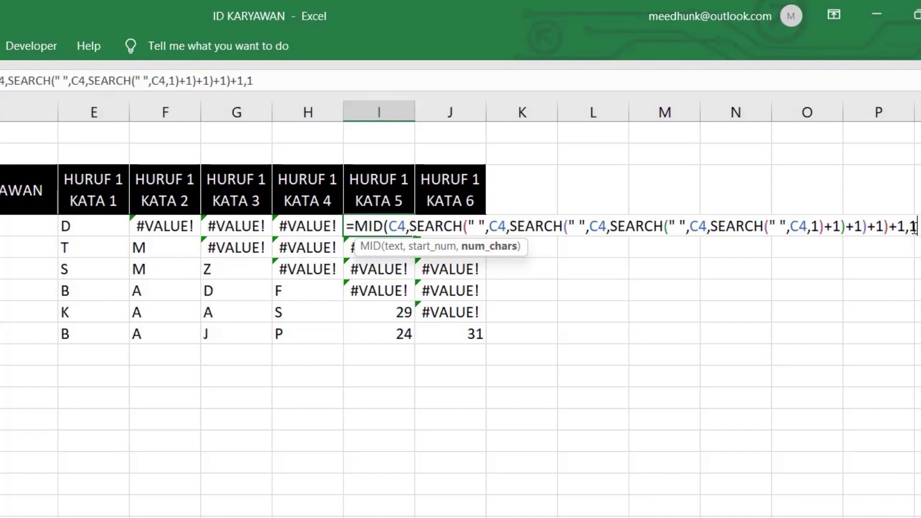
pyautogui.press('Return')
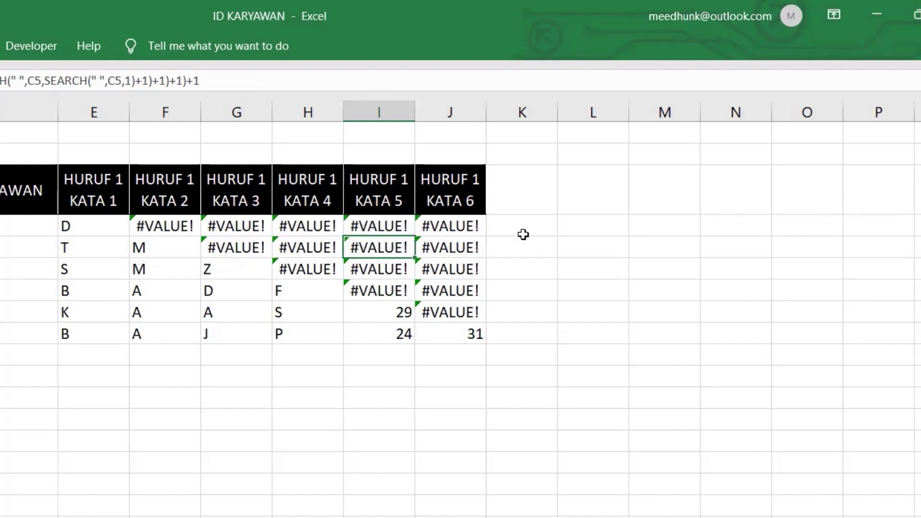
pyautogui.click(371, 227)
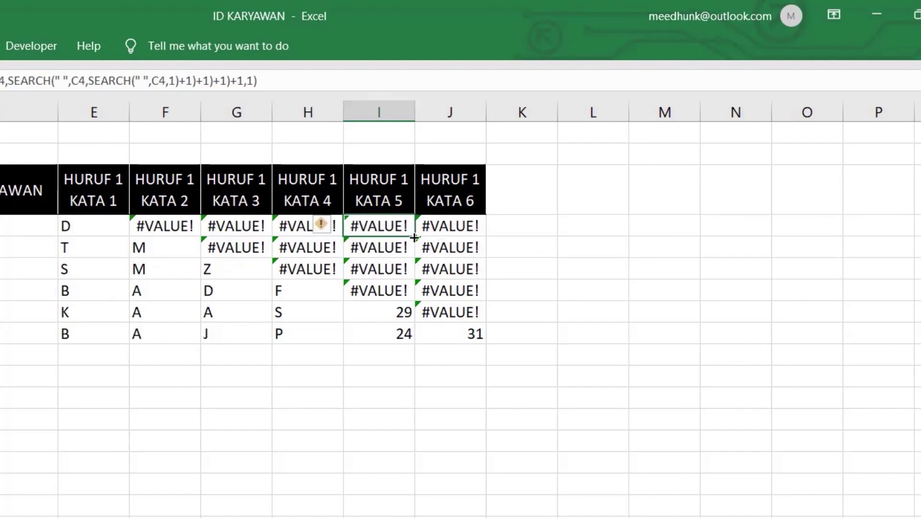
pyautogui.moveTo(414, 237); pyautogui.dragTo(415, 342)
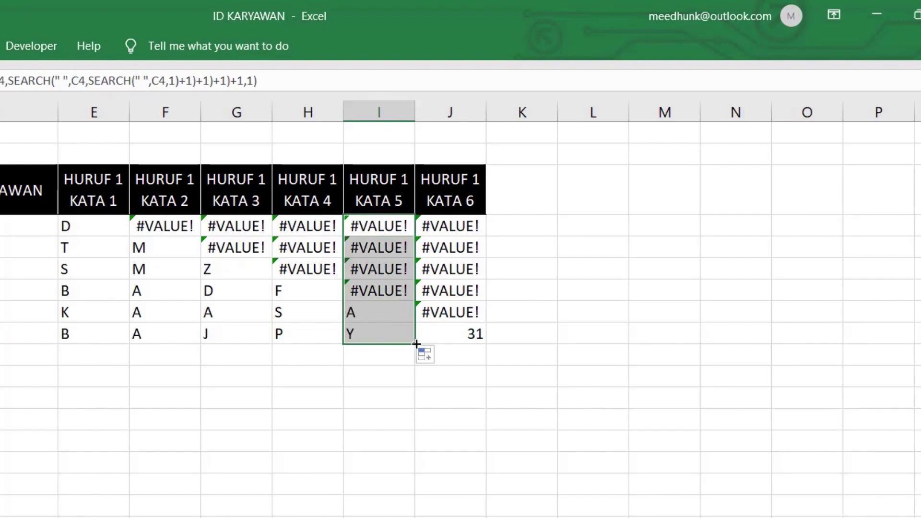
# - Open the nested SEARCH formula in J4 for editing
pyautogui.click(448, 229)
pyautogui.doubleClick(428, 226)
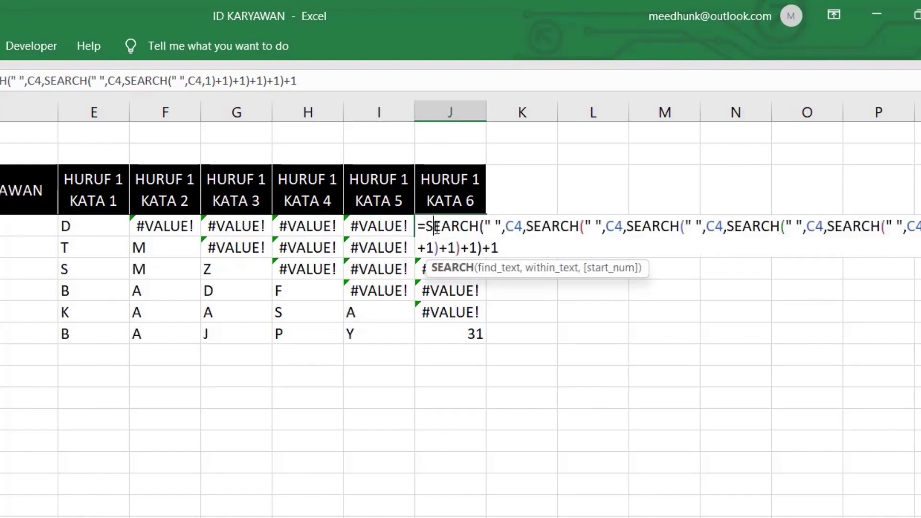
# - Wrap the nested SEARCH formula in J4 in MID, with C4 as the text and 1 as the number of characters
pyautogui.write('MID(')
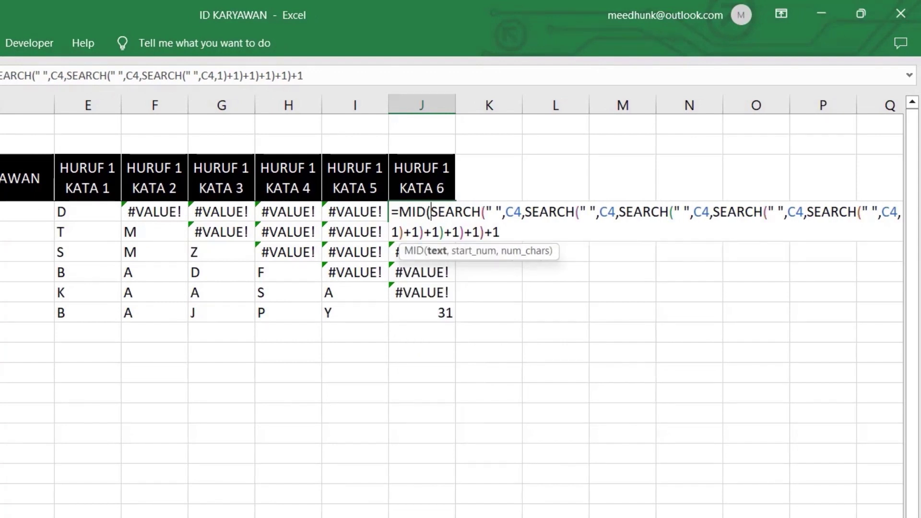
pyautogui.write('C4,')
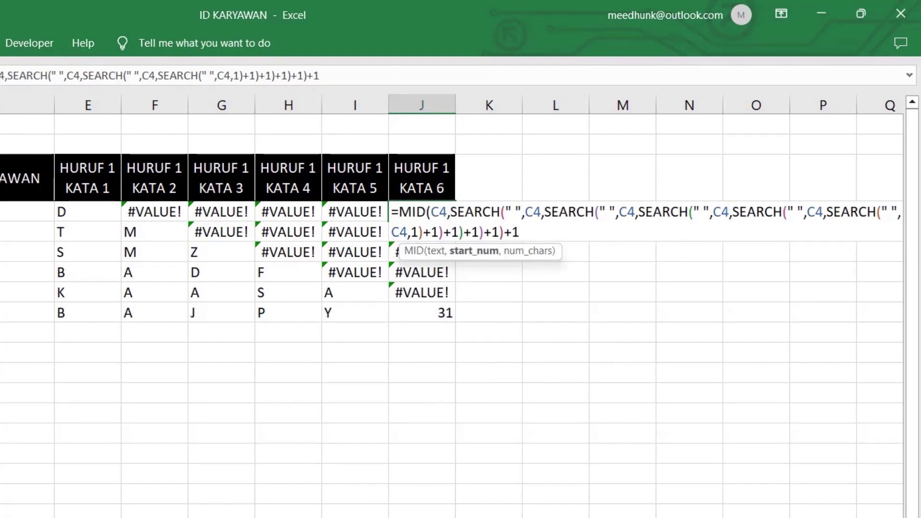
pyautogui.click(527, 231)
pyautogui.write(',')
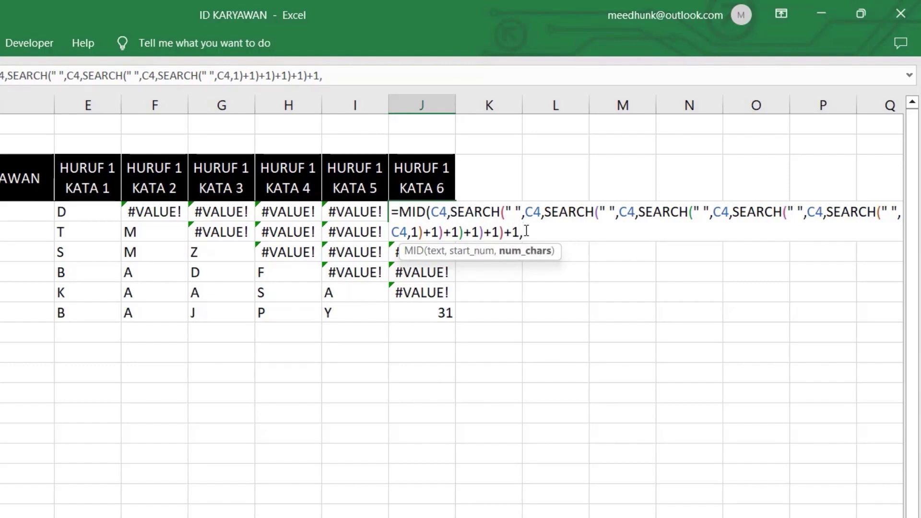
pyautogui.write('1)')
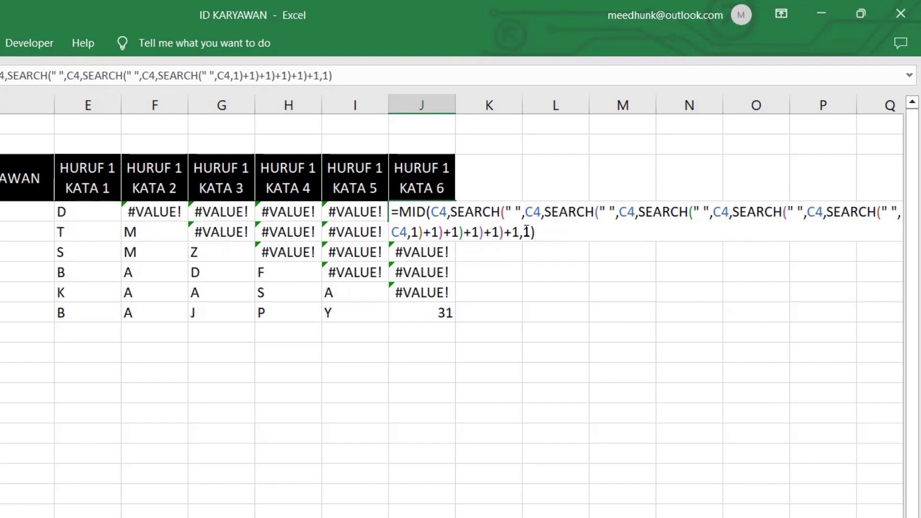
pyautogui.press('Return')
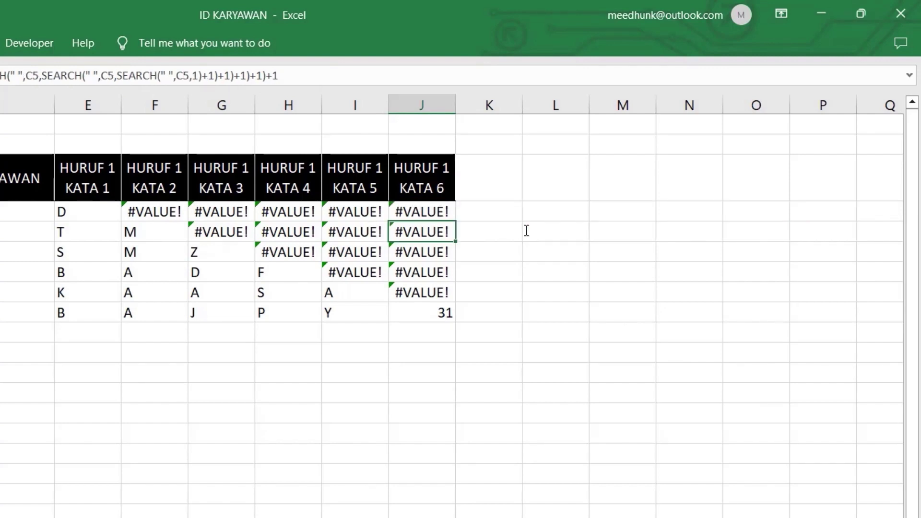
# - Fill J4's MID formula down through J9 and select row 9 to check its initials
pyautogui.click(445, 211)
pyautogui.moveTo(456, 221); pyautogui.dragTo(461, 316)
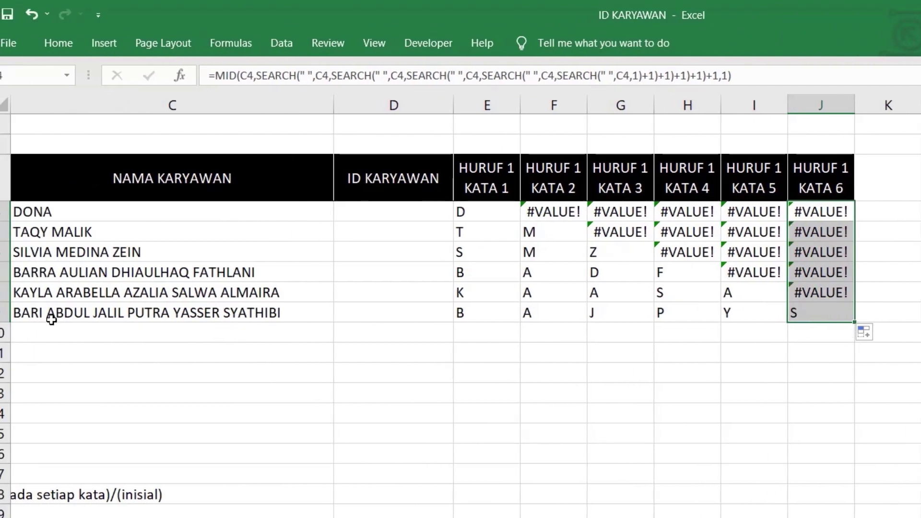
pyautogui.click(5, 313)
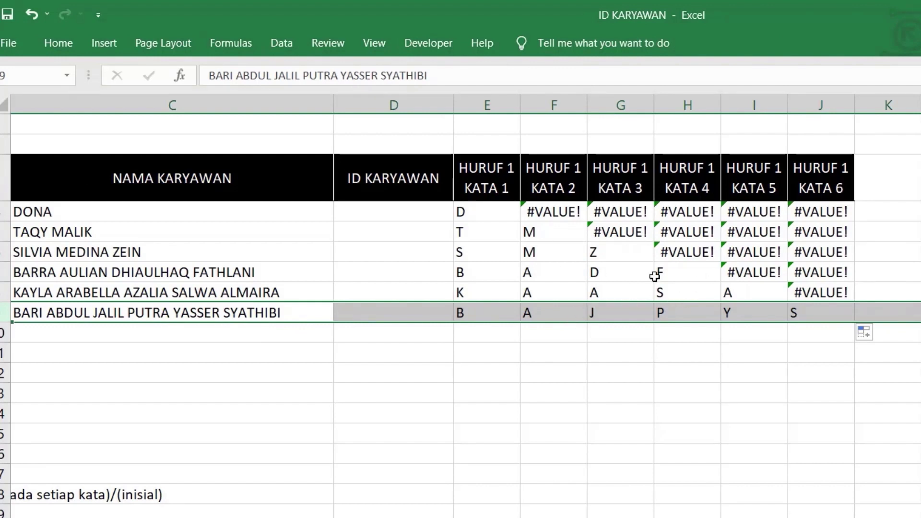
# - Wrap F4's MID formula in IFERROR with "" as the error value and fill it down through F9
pyautogui.click(539, 212)
pyautogui.click(217, 77)
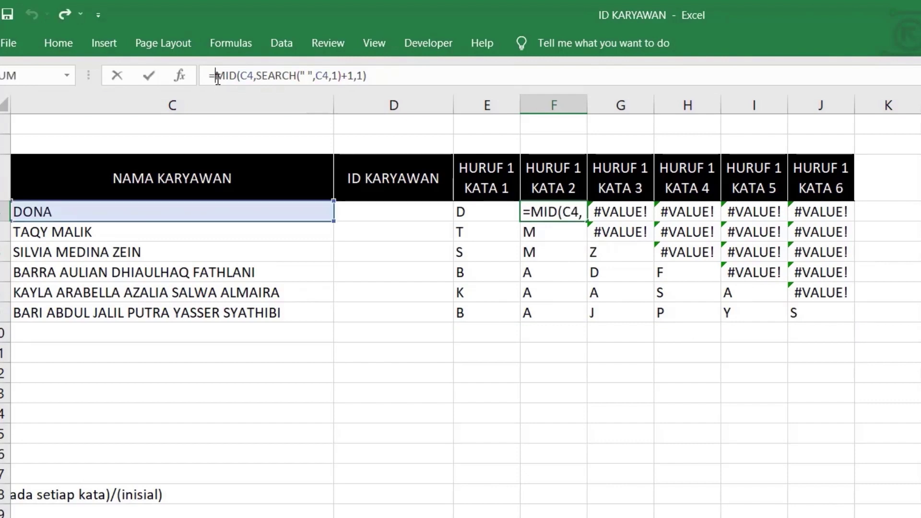
pyautogui.write('IFERO')
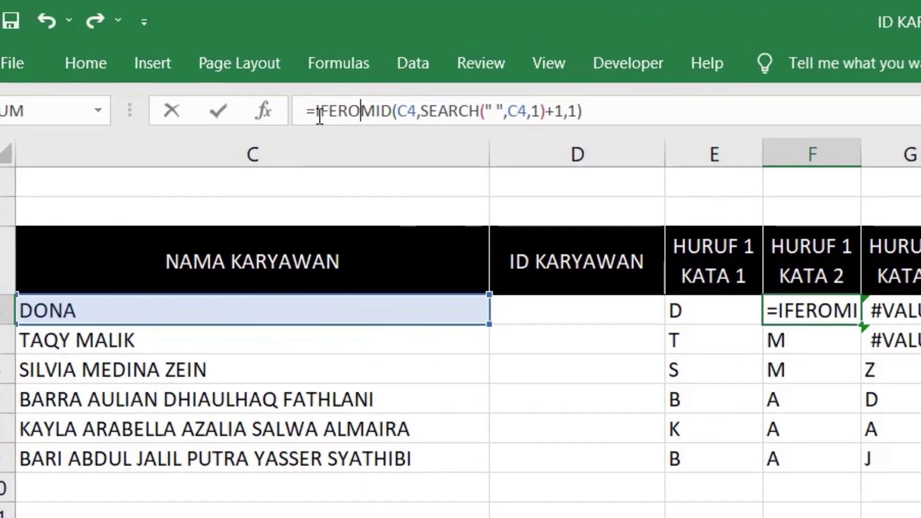
pyautogui.press('BackSpace')
pyautogui.write('ROR')
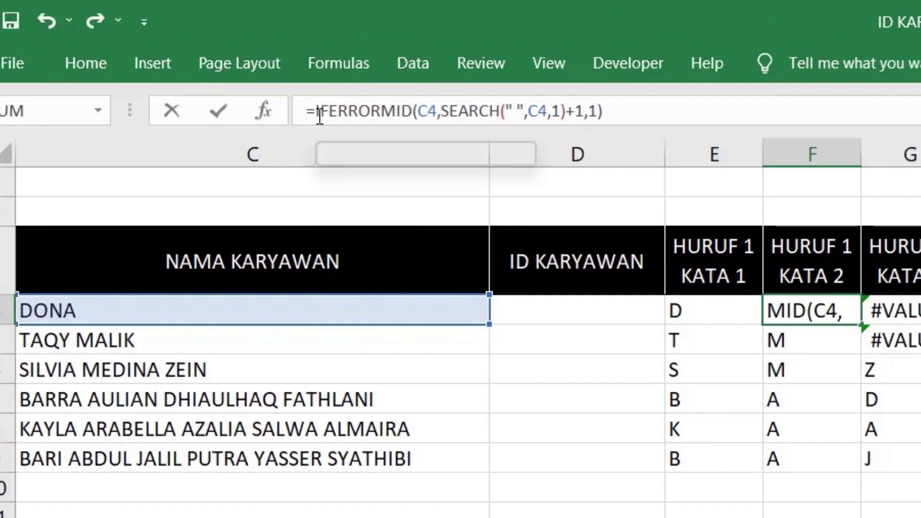
pyautogui.write('(')
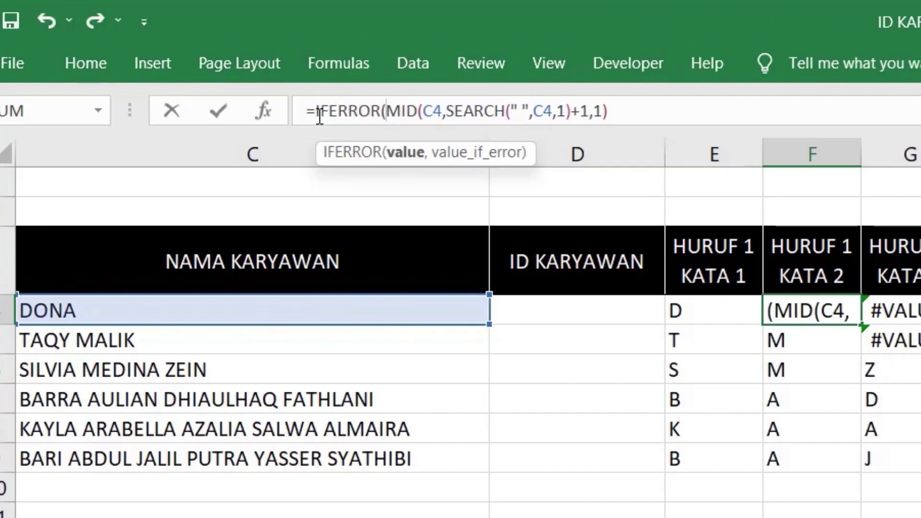
pyautogui.click(637, 107)
pyautogui.write(',')
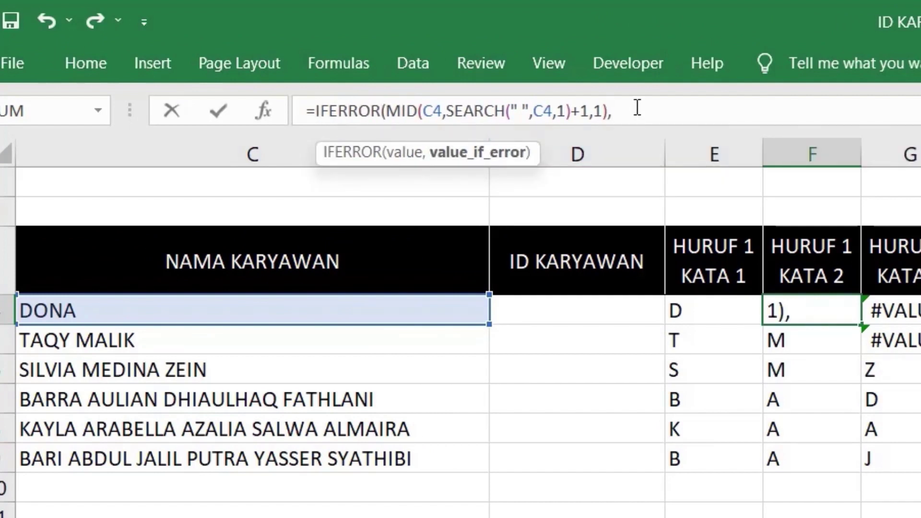
pyautogui.write('"")')
pyautogui.press('Return')
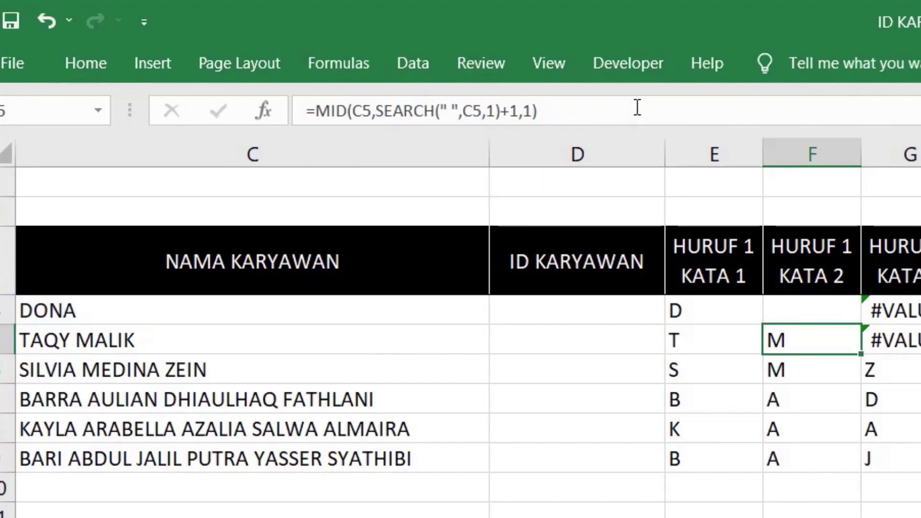
pyautogui.click(841, 317)
pyautogui.moveTo(860, 326); pyautogui.dragTo(848, 449)
# - Wrap the HURUF 1 KATA 3 formula in G4 in IFERROR with "" as the error value
pyautogui.click(891, 310)
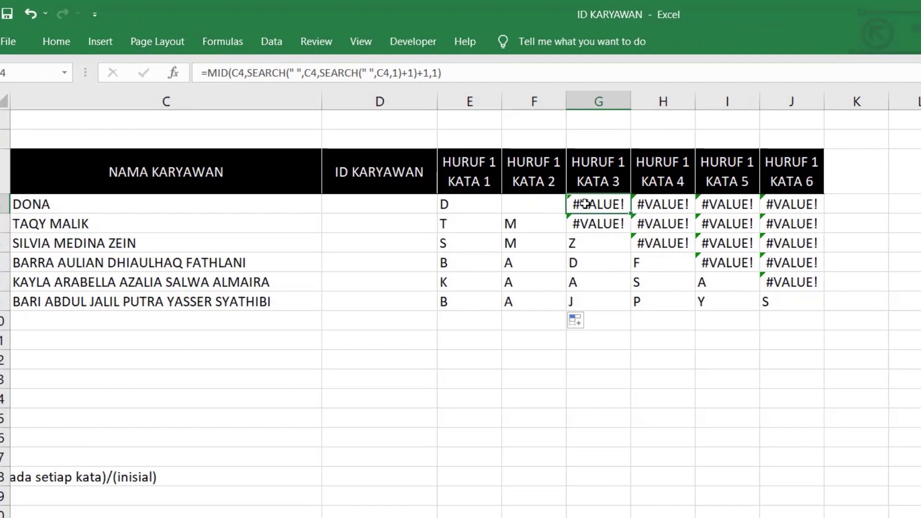
pyautogui.doubleClick(579, 204)
pyautogui.write('IFERRO')
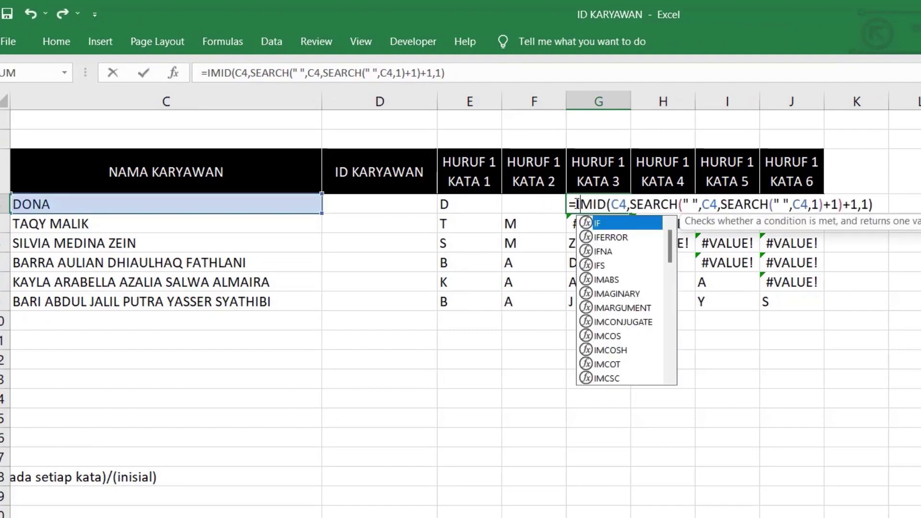
pyautogui.write('R(')
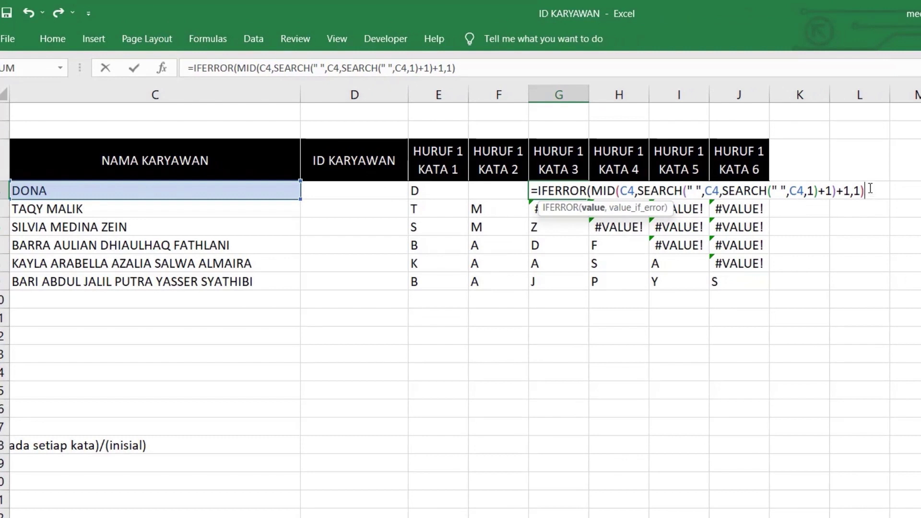
pyautogui.write(',""')
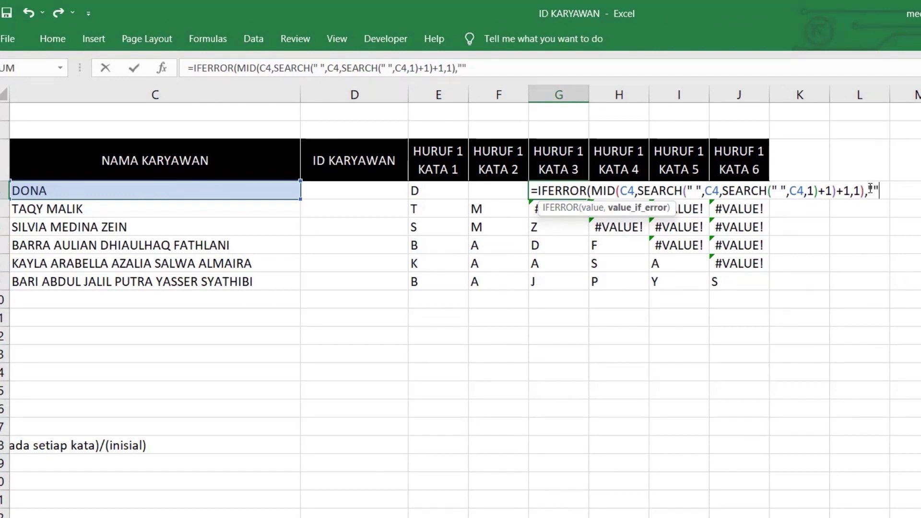
pyautogui.write(')')
pyautogui.press('Return')
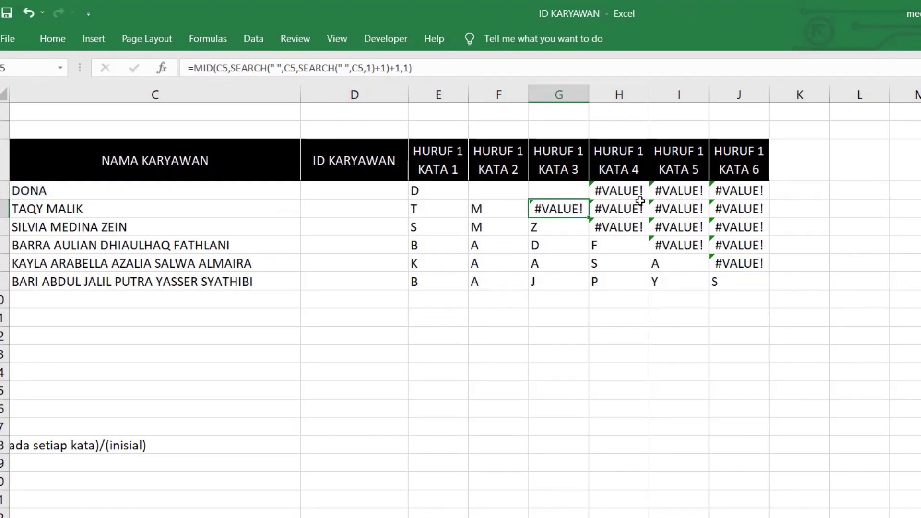
# - Wrap the HURUF 1 KATA 4 formula in H4 in IFERROR with "" as the error value
pyautogui.doubleClick(610, 190)
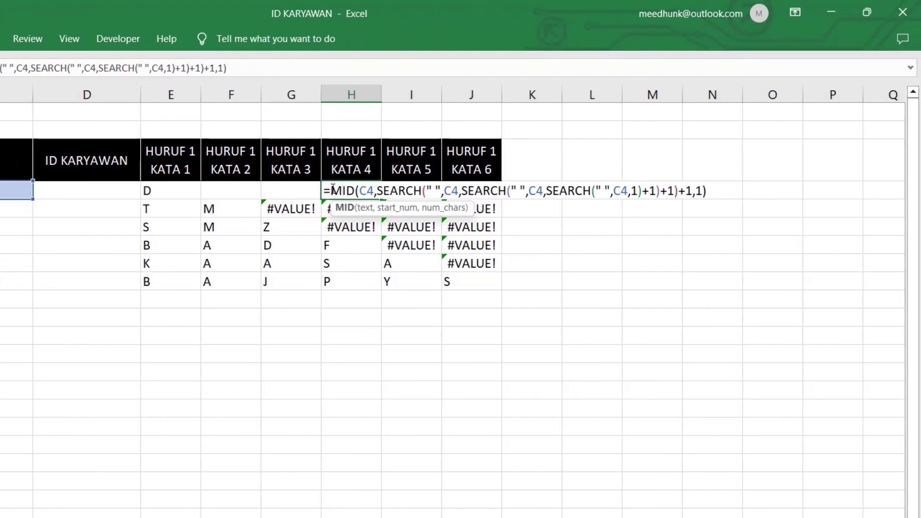
pyautogui.click(448, 190)
pyautogui.write('IFERROR(')
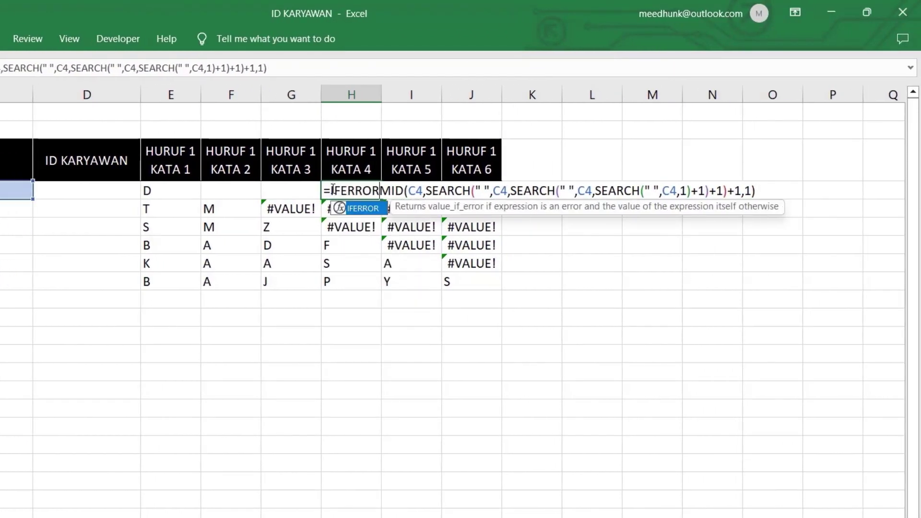
pyautogui.click(777, 194)
pyautogui.write(',"")')
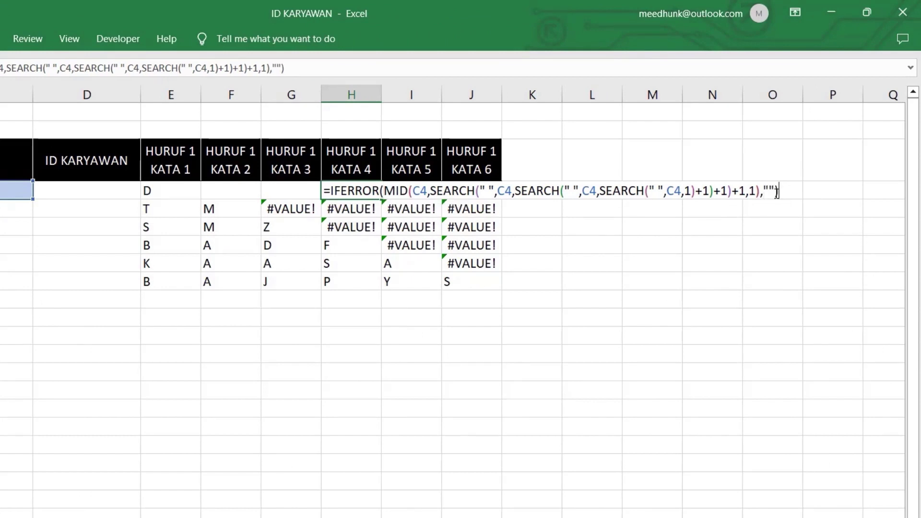
pyautogui.press('Return')
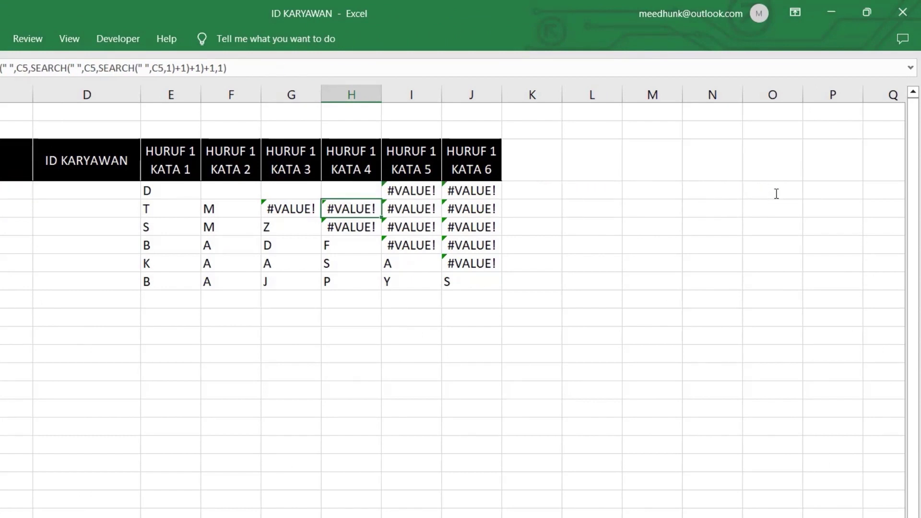
# - Wrap the HURUF 1 KATA 5 formula in I4 in IFERROR with "" as the error value
pyautogui.doubleClick(407, 191)
pyautogui.click(393, 190)
pyautogui.write('IFERROR')
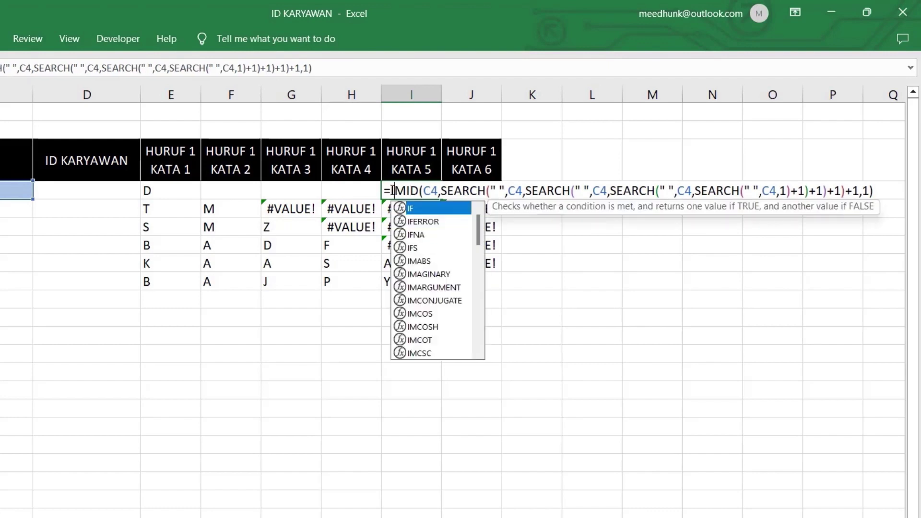
pyautogui.write('(')
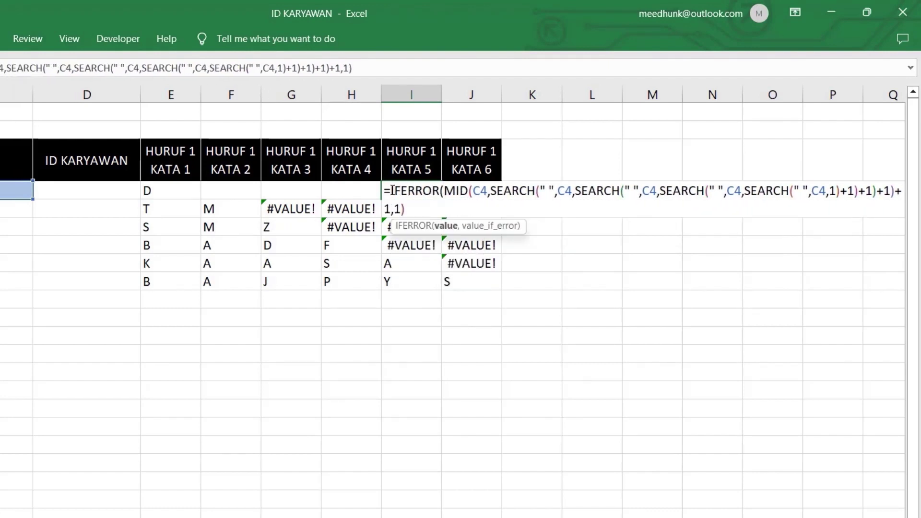
pyautogui.click(411, 211)
pyautogui.write(',"")')
pyautogui.press('Return')
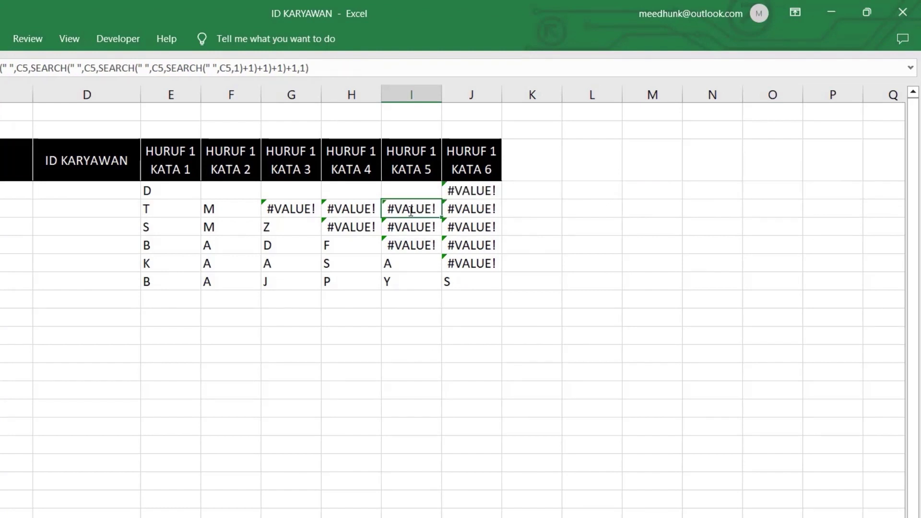
# - Wrap J4's MID formula in IFERROR with "" as the error value, and fill F4:J4 down through row 9
pyautogui.doubleClick(453, 192)
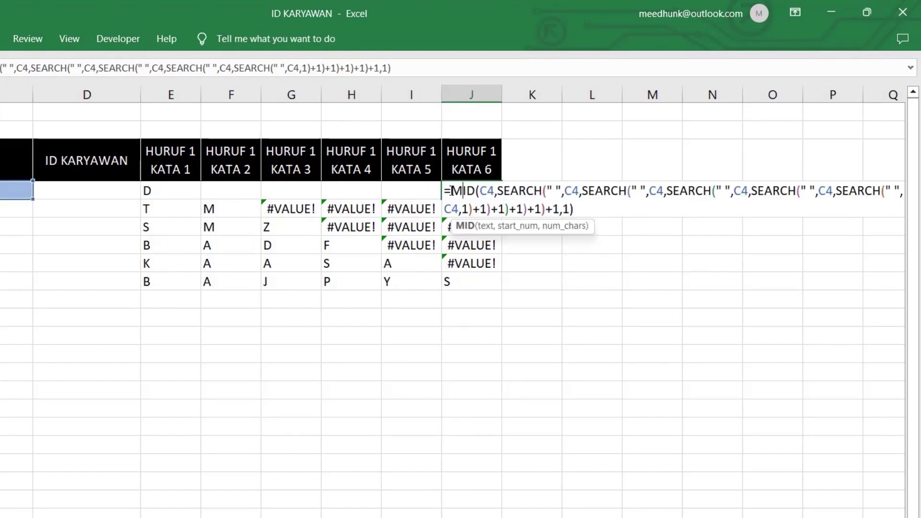
pyautogui.write('IFERROR(')
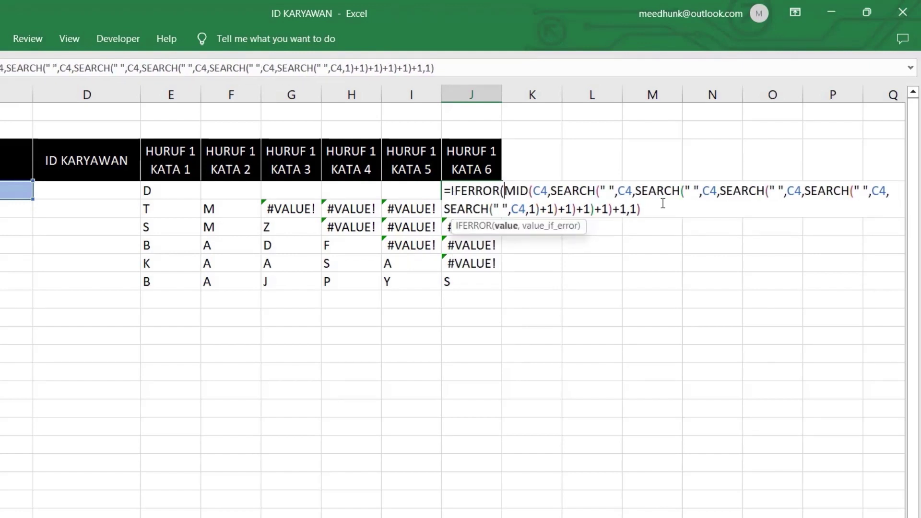
pyautogui.write(',"")')
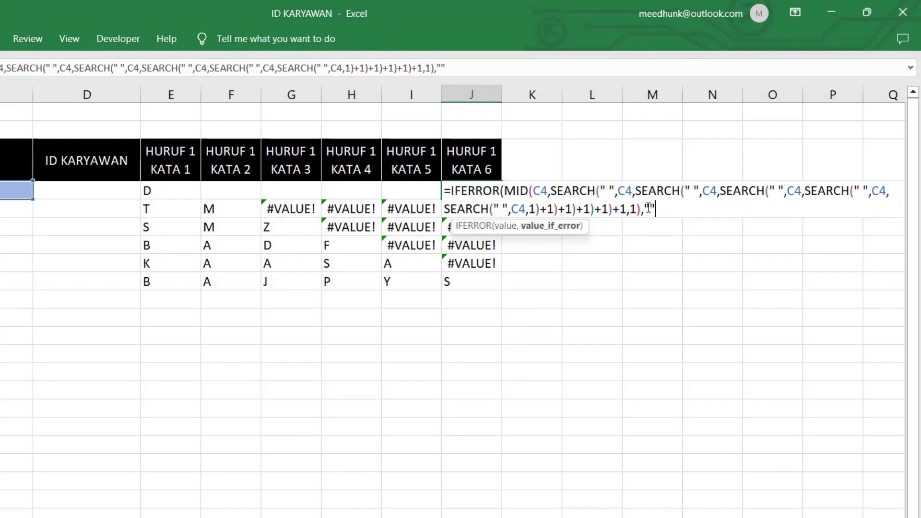
pyautogui.press('Return')
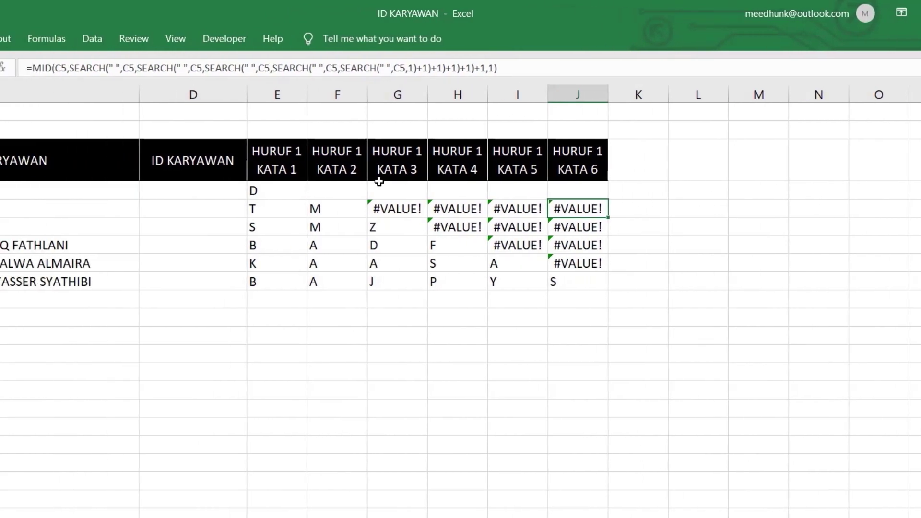
pyautogui.moveTo(237, 191); pyautogui.dragTo(373, 211)
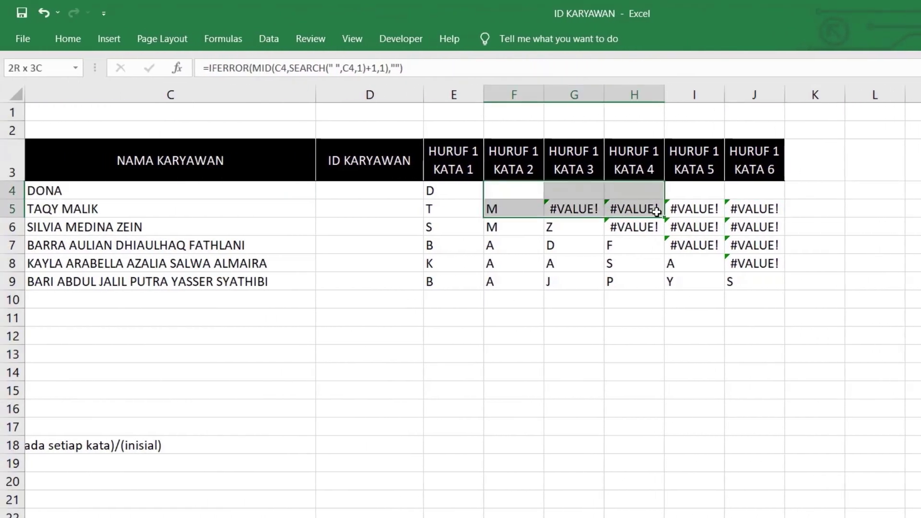
pyautogui.moveTo(657, 211); pyautogui.dragTo(805, 288)
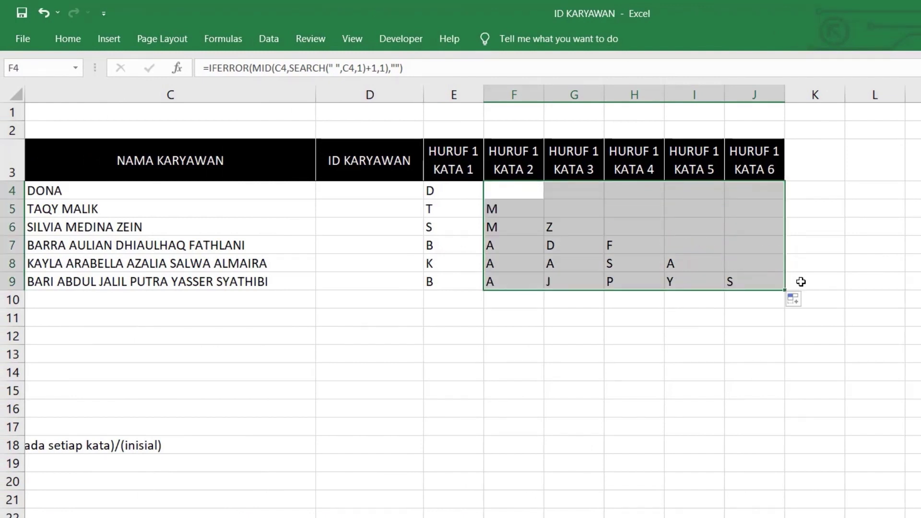
# - Join the initials in D4 with =E4&F4&G4&H4&I4&J4 and fill the formula down through D9
pyautogui.click(371, 195)
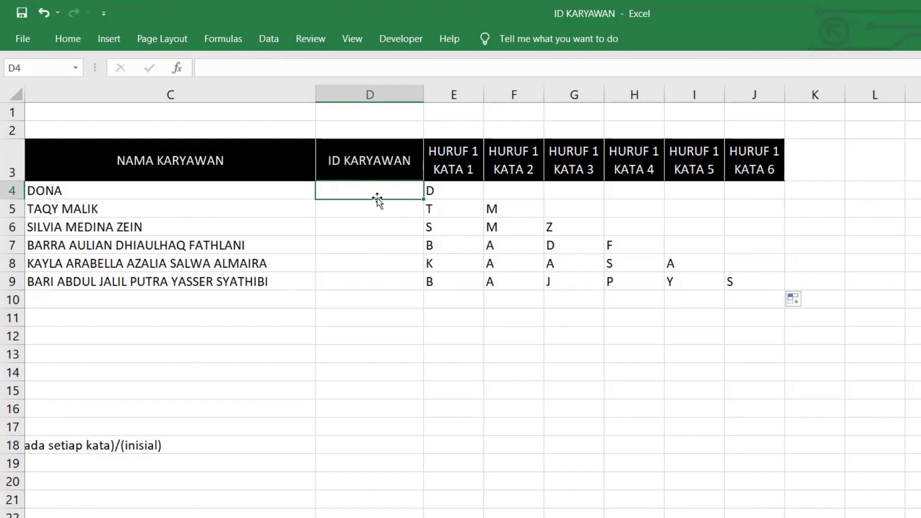
pyautogui.write('=')
pyautogui.click(445, 194)
pyautogui.write('&')
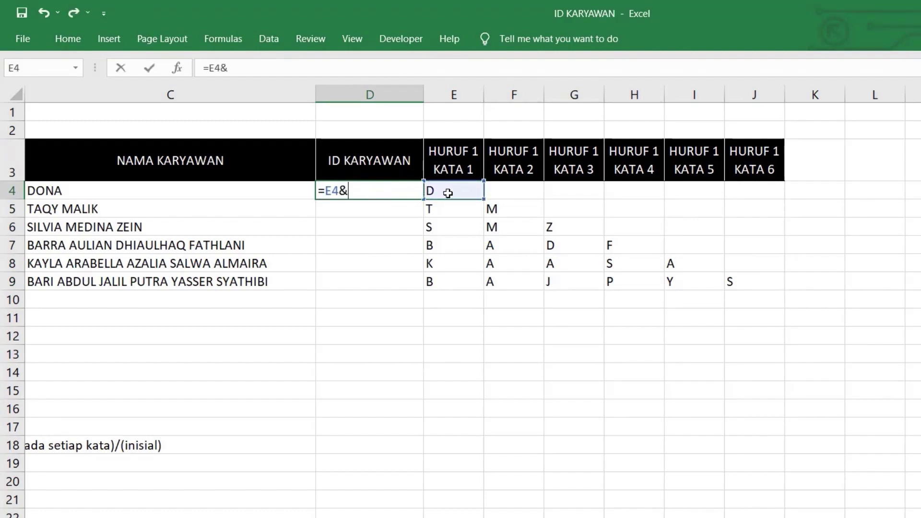
pyautogui.click(501, 190)
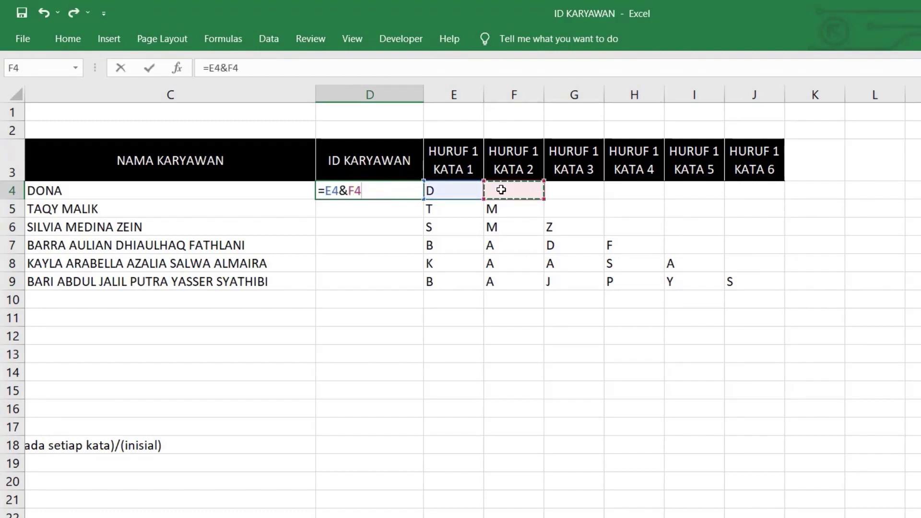
pyautogui.write('&')
pyautogui.click(563, 195)
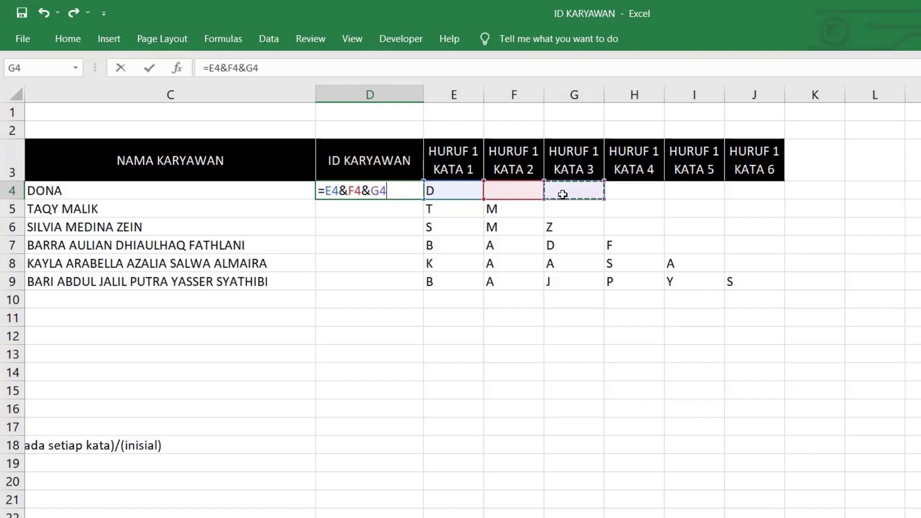
pyautogui.write('&')
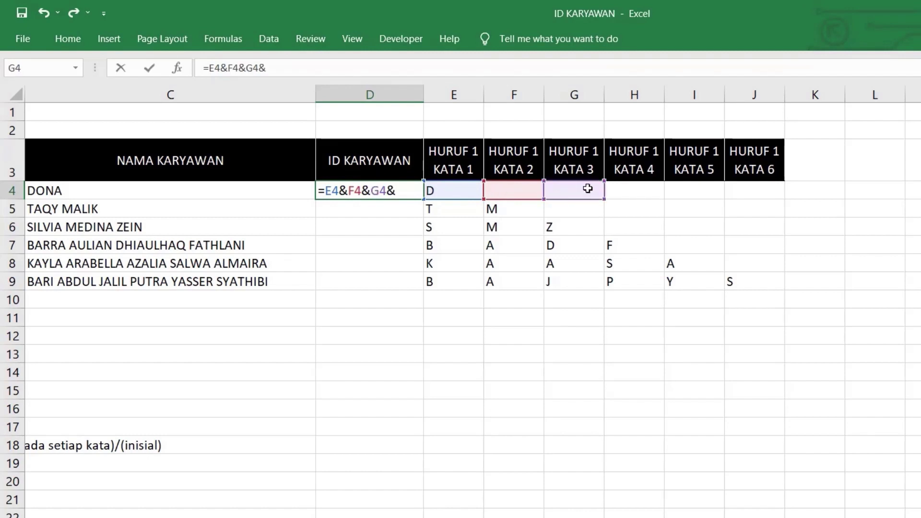
pyautogui.click(618, 198)
pyautogui.write('&')
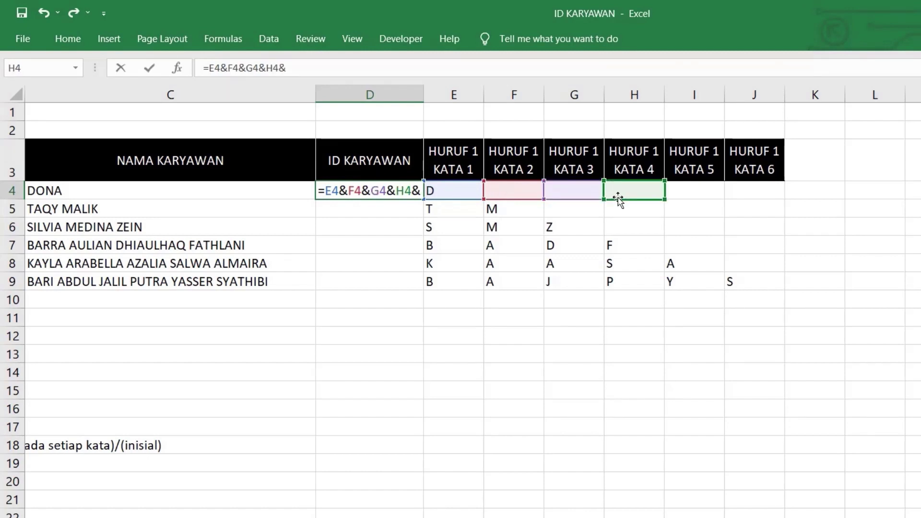
pyautogui.click(691, 192)
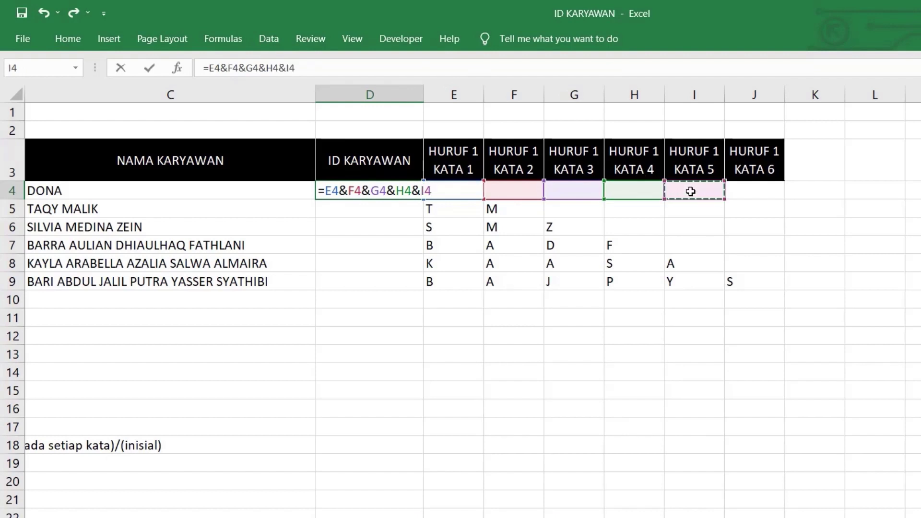
pyautogui.write('&')
pyautogui.click(738, 190)
pyautogui.press('Return')
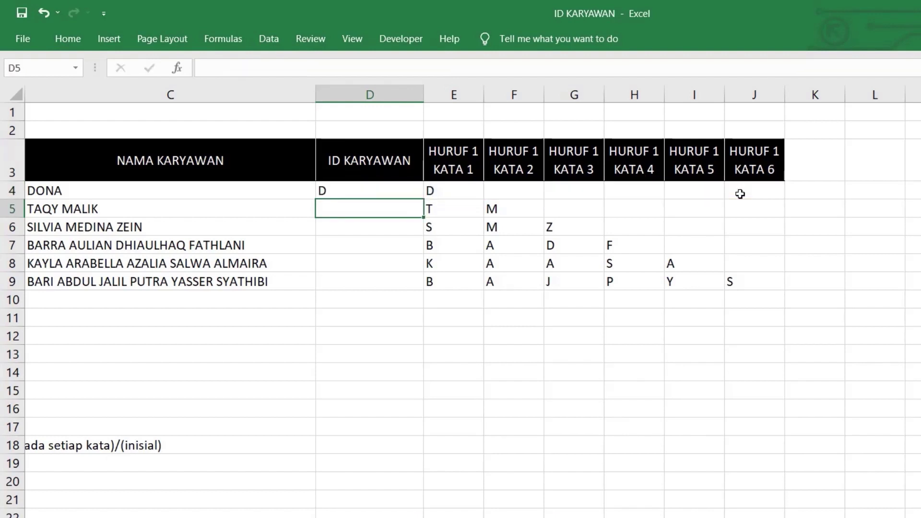
pyautogui.click(359, 190)
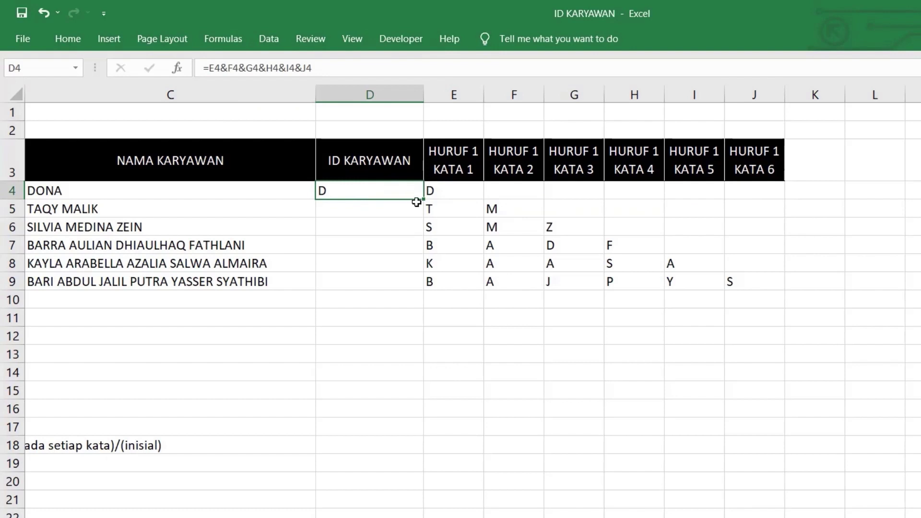
pyautogui.moveTo(420, 201); pyautogui.dragTo(416, 288)
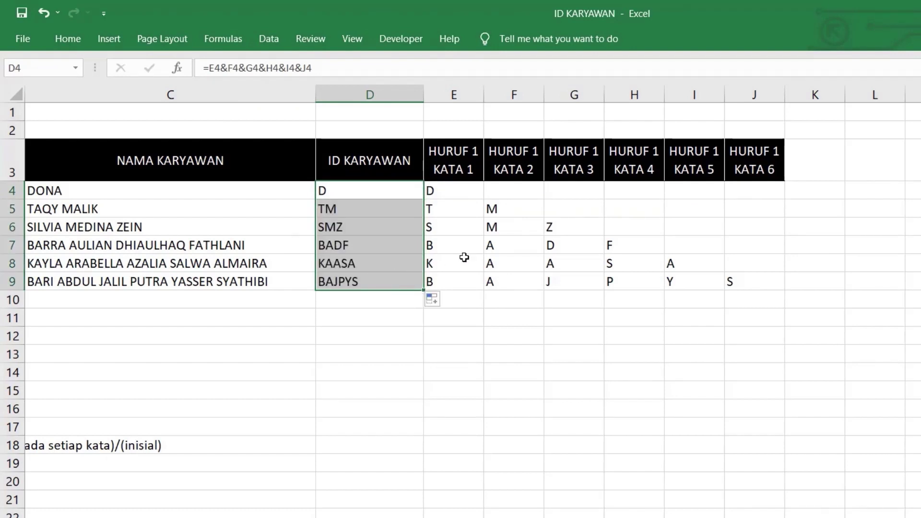
# - Clear the joined initials from the ID KARYAWAN cells D4:D9
pyautogui.click(459, 94)
pyautogui.moveTo(458, 95); pyautogui.dragTo(737, 168)
pyautogui.hscroll(-3, 711, 239)
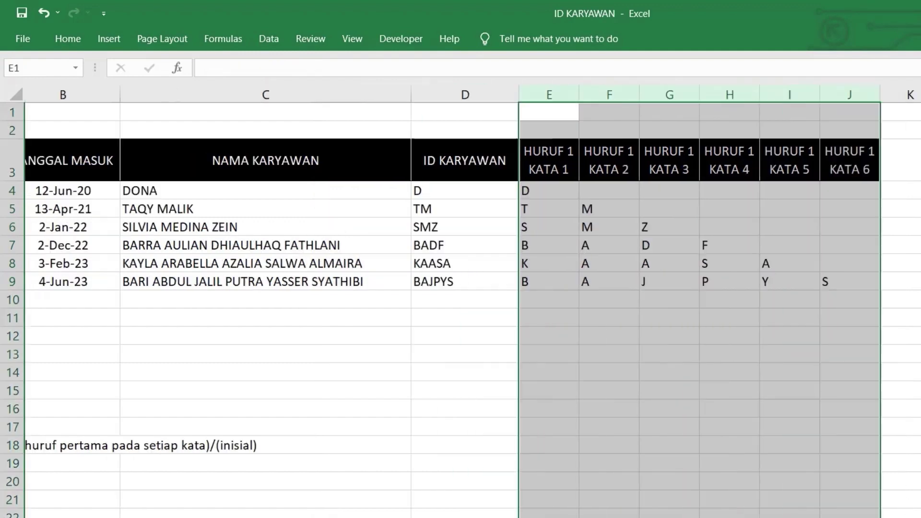
pyautogui.moveTo(660, 191); pyautogui.dragTo(669, 276)
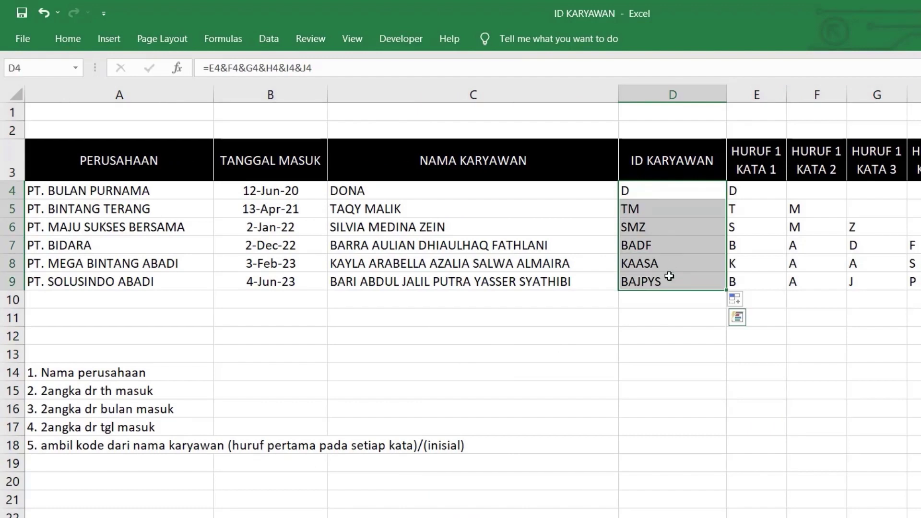
pyautogui.press('Delete')
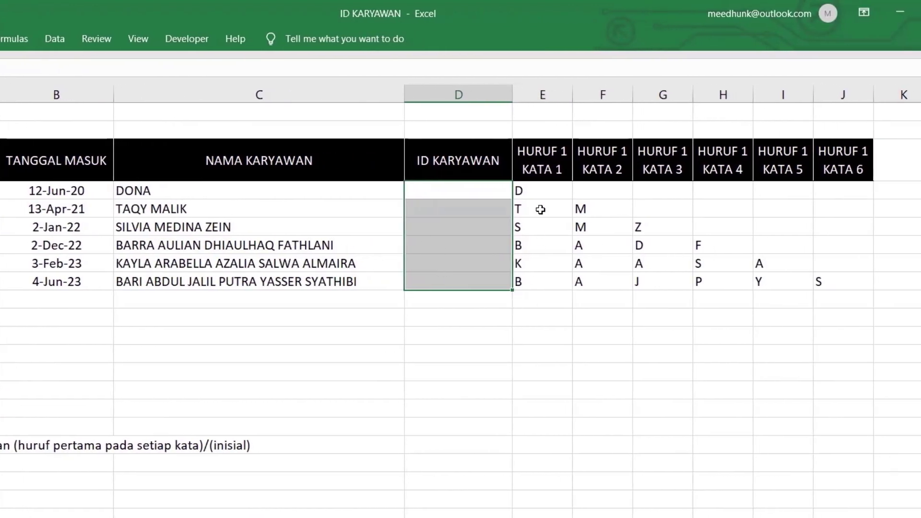
pyautogui.click(538, 190)
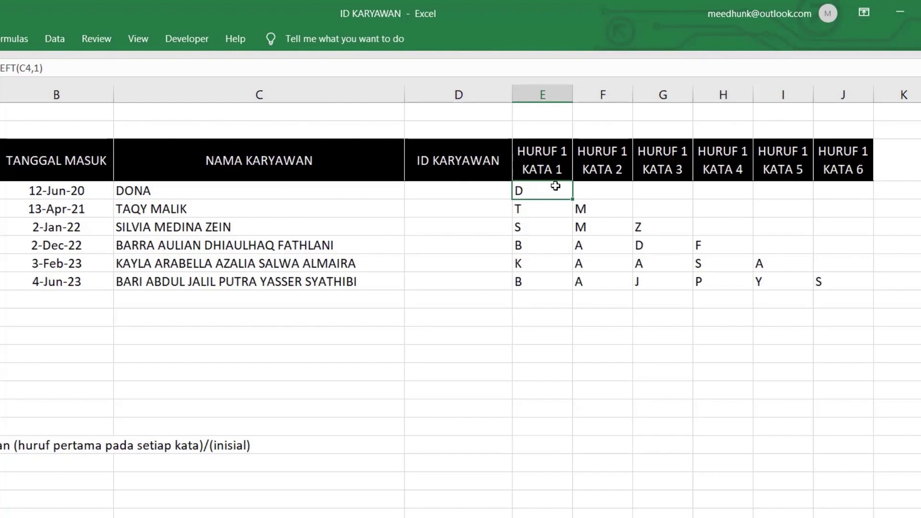
pyautogui.doubleClick(540, 191)
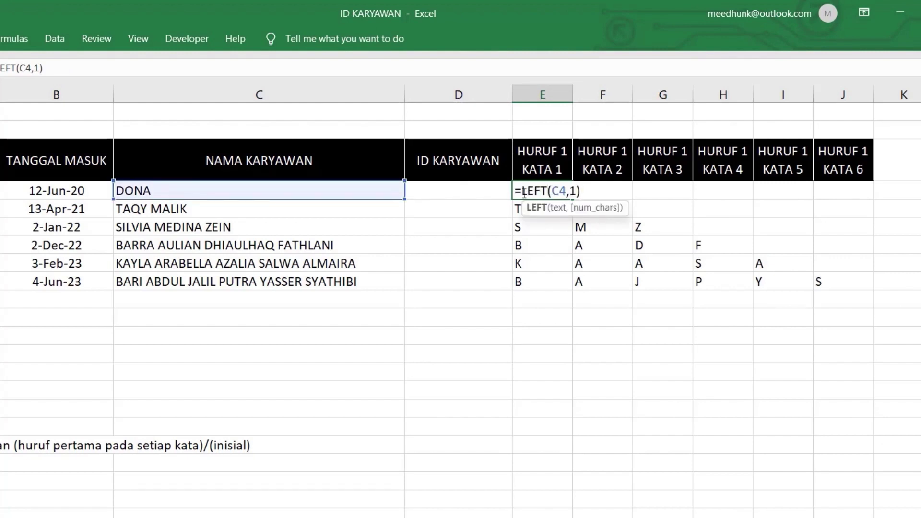
pyautogui.moveTo(524, 192); pyautogui.dragTo(581, 192)
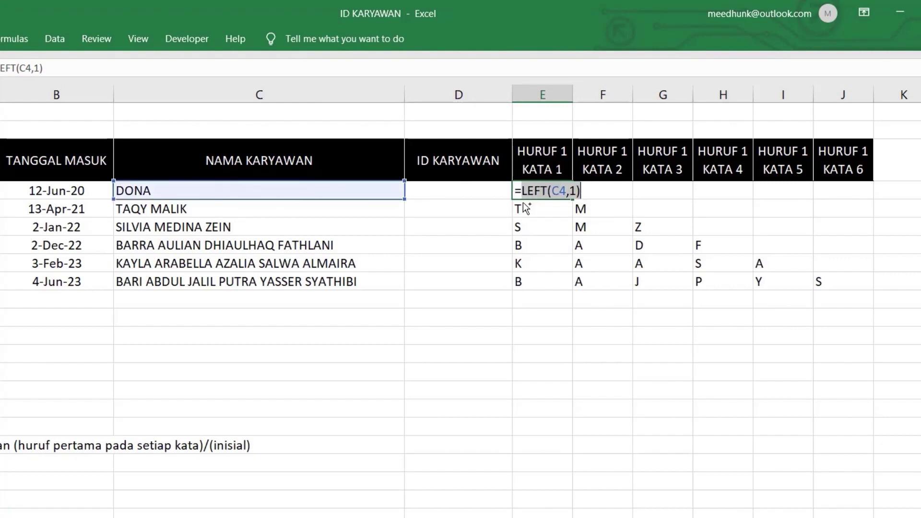
pyautogui.click(443, 192)
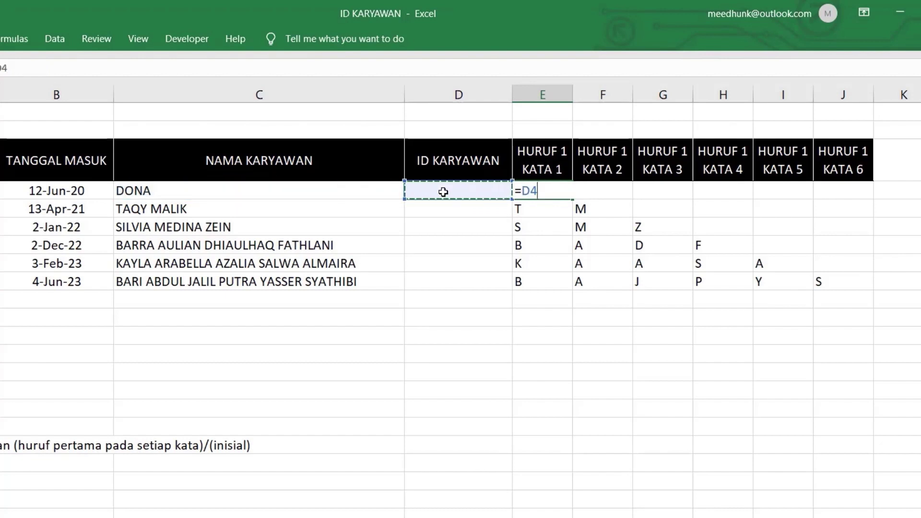
pyautogui.press('BackSpace')
pyautogui.press('BackSpace')
pyautogui.press('BackSpace')
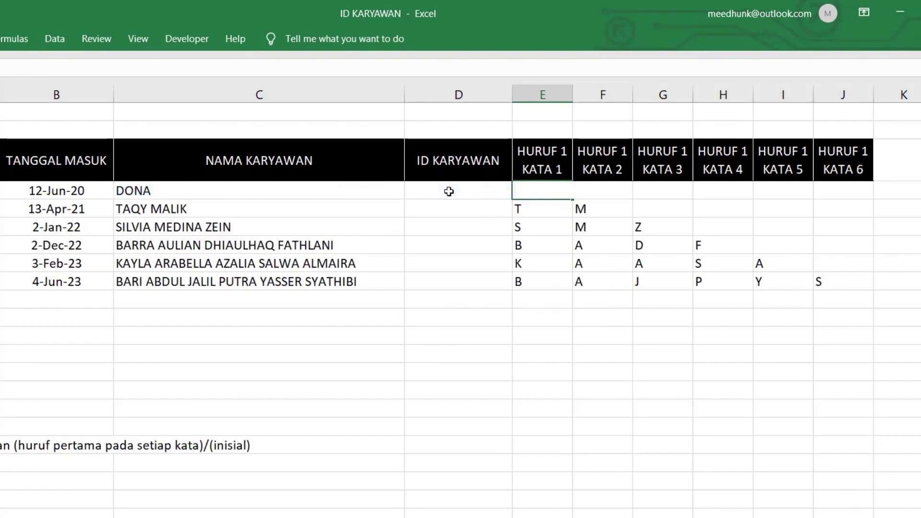
pyautogui.press('Return')
pyautogui.hotkey('ctrl', 'z')
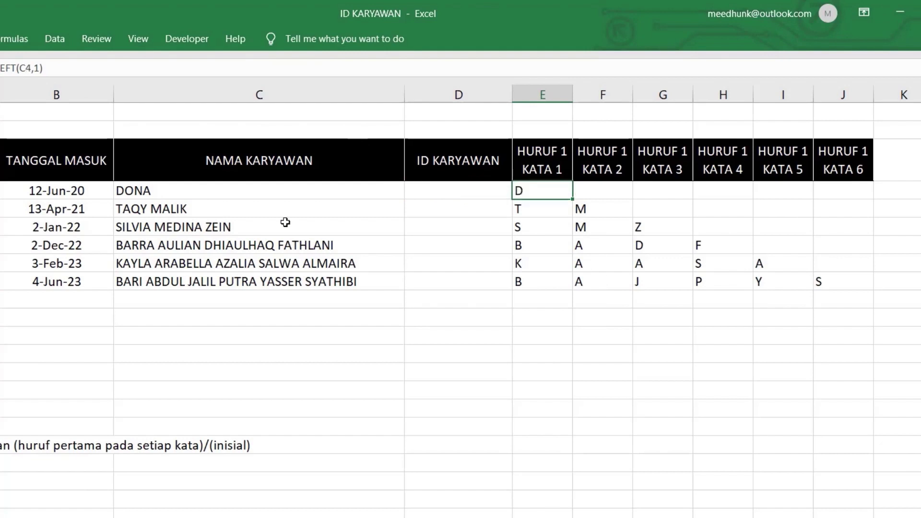
# - Copy the formula text =LEFT(C4,1) from E4 into the ID KARYAWAN cell D4
pyautogui.doubleClick(534, 192)
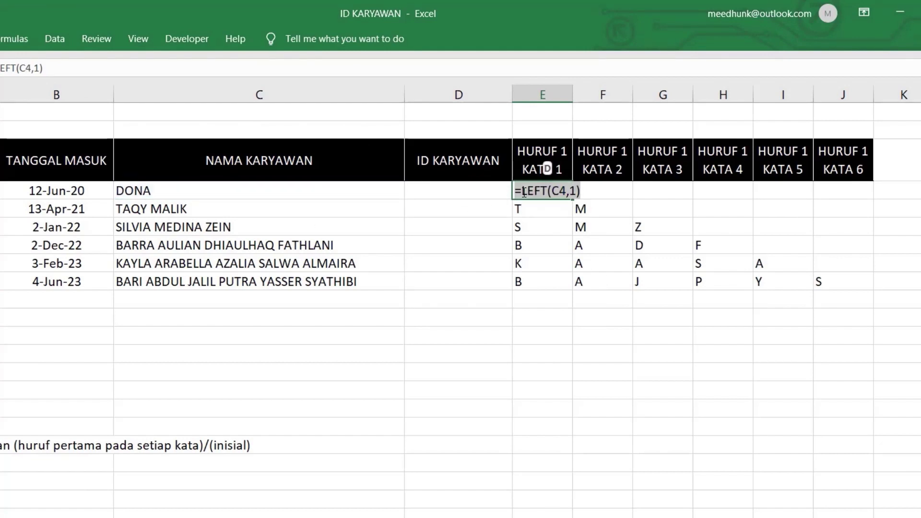
pyautogui.press('Return')
pyautogui.doubleClick(489, 191)
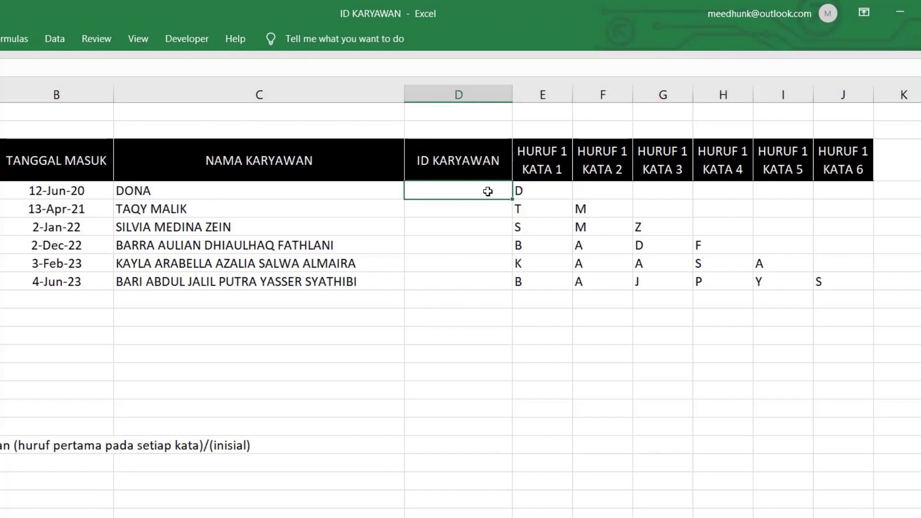
pyautogui.write('=LEFT(C4,1)')
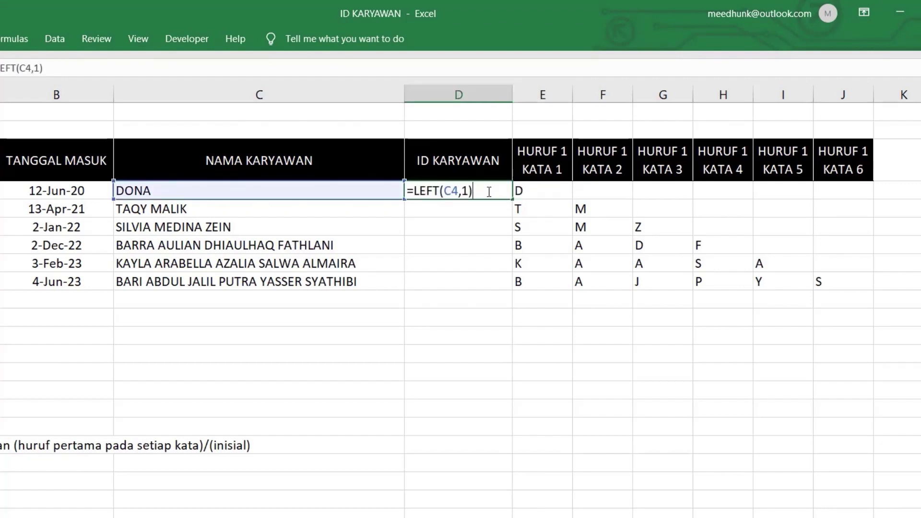
pyautogui.press('Return')
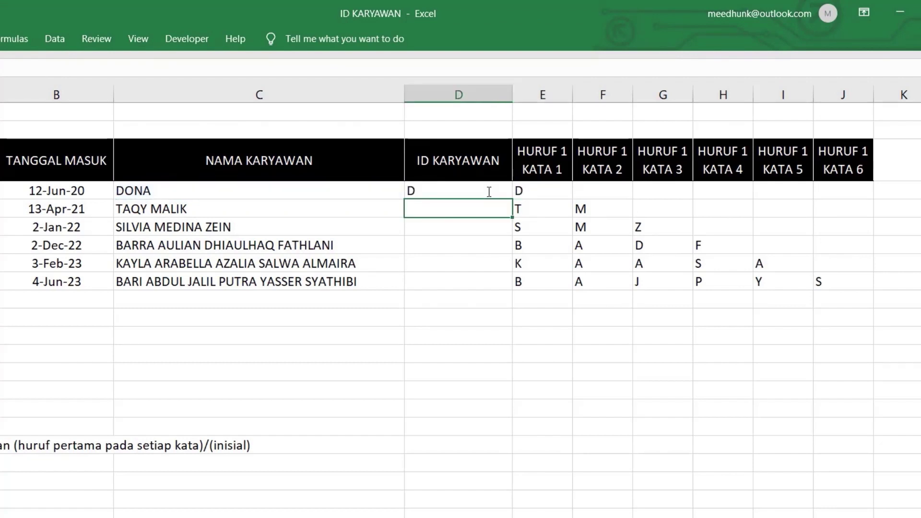
# - Append F4's formula to D4 with &, giving =LEFT(C4,1)&IFERROR(MID(C4,SEARCH(" ",C4,1)+1,1),"")
pyautogui.doubleClick(593, 192)
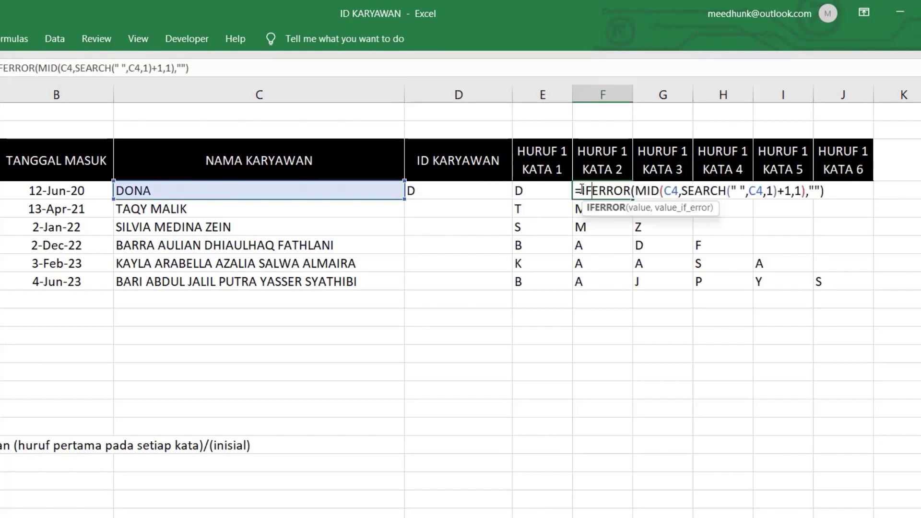
pyautogui.moveTo(581, 191); pyautogui.dragTo(847, 217)
pyautogui.hotkey('ctrl', 'c')
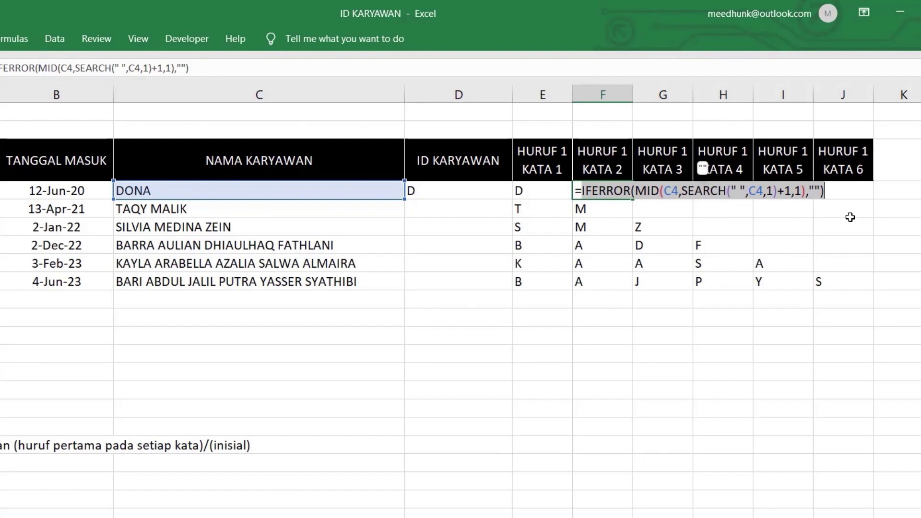
pyautogui.press('Return')
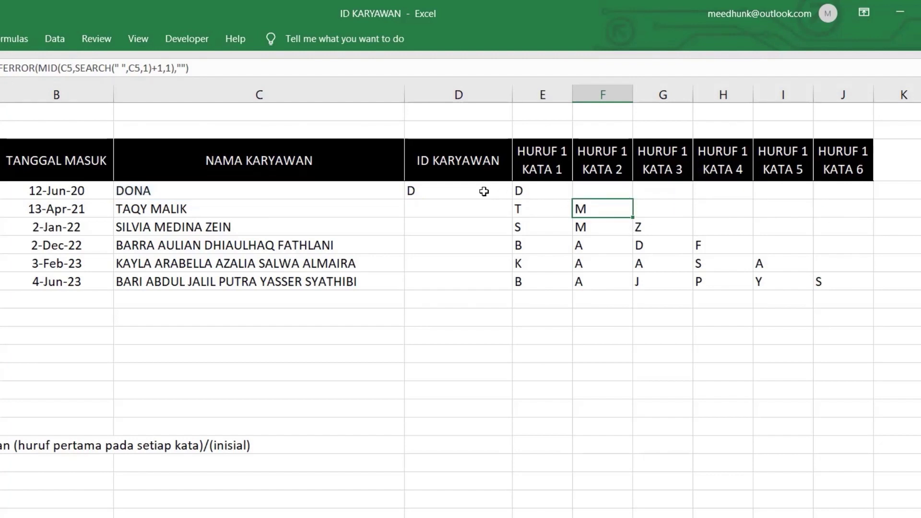
pyautogui.doubleClick(483, 192)
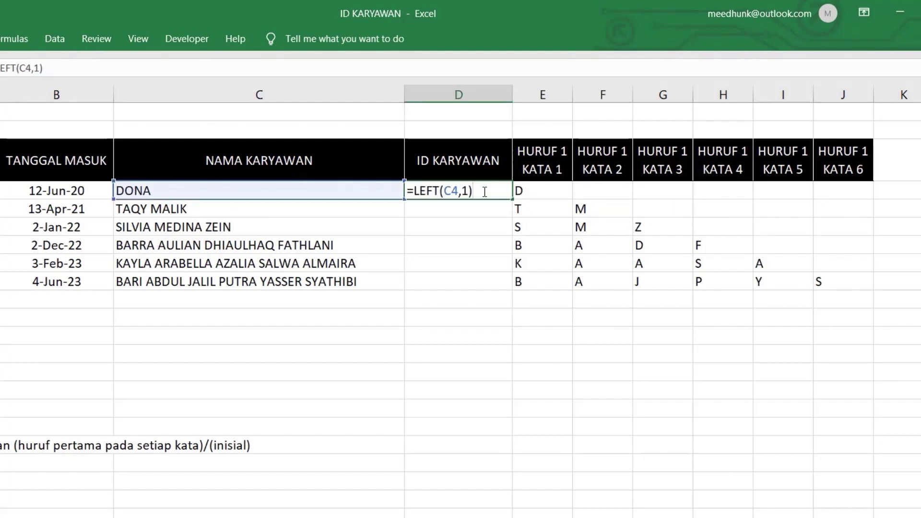
pyautogui.write('&')
pyautogui.hotkey('ctrl', 'v')
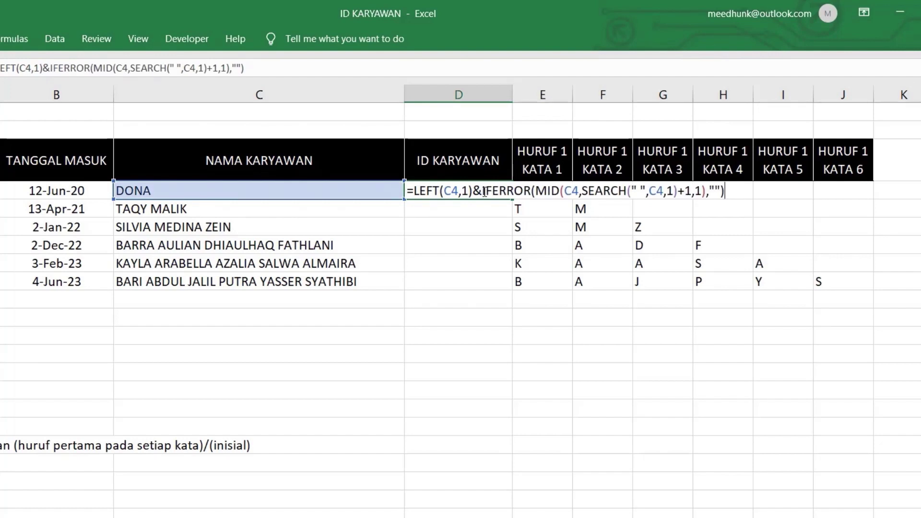
pyautogui.press('Return')
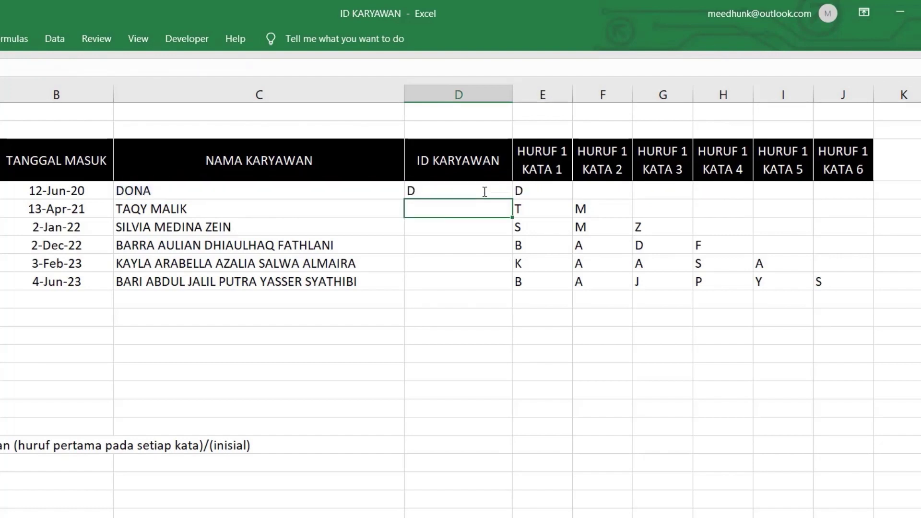
# - Append & and G4's formula IFERROR(MID(C4,SEARCH(" ",C4,SEARCH(" ",C4,1)+1)+1,1),"") to the end of the formula in D4
pyautogui.click(672, 189)
pyautogui.doubleClick(669, 191)
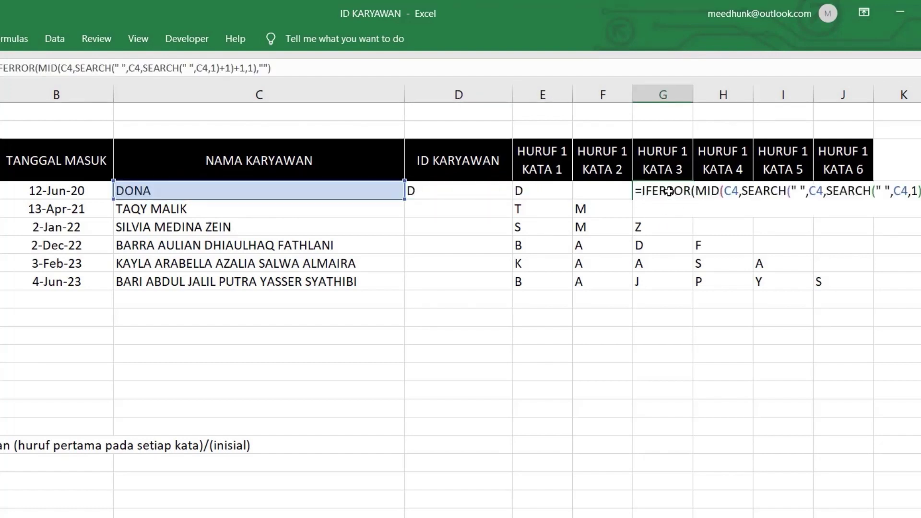
pyautogui.moveTo(643, 190); pyautogui.dragTo(662, 212)
pyautogui.hotkey('ctrl', 'c')
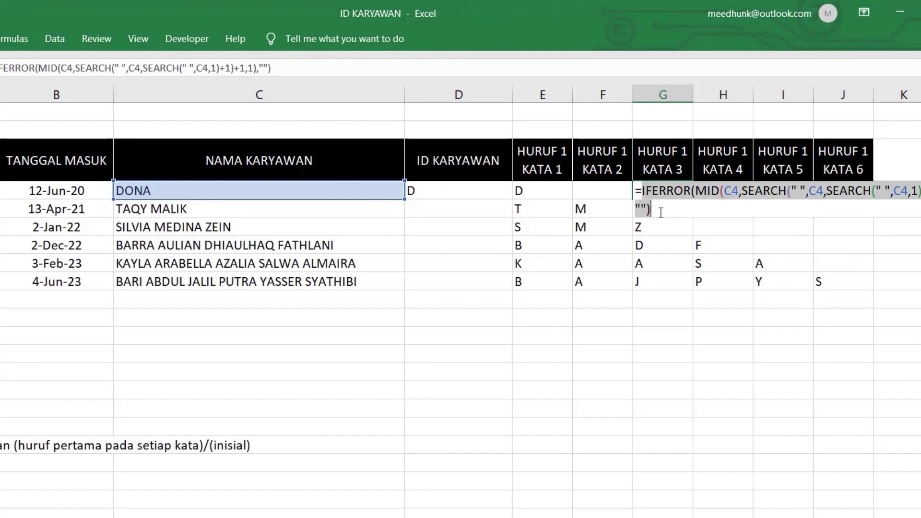
pyautogui.press('Return')
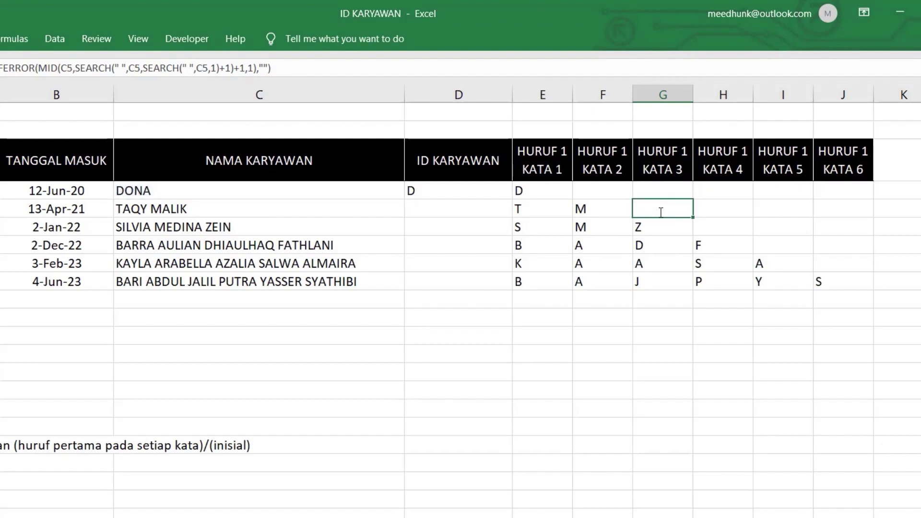
pyautogui.doubleClick(457, 189)
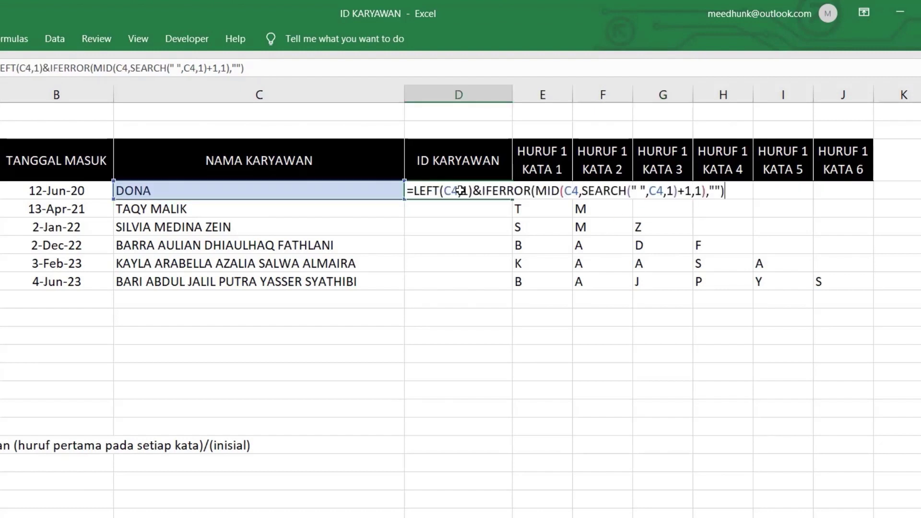
pyautogui.click(727, 192)
pyautogui.write('&')
pyautogui.hotkey('ctrl', 'v')
pyautogui.press('Return')
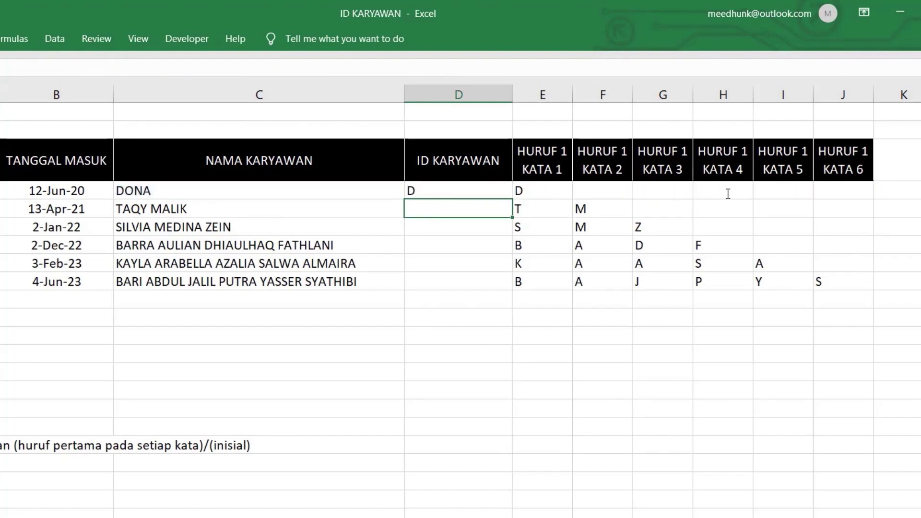
# - Append & and H4's formula IFERROR(MID(C4,SEARCH(" ",C4,SEARCH(" ",C4,SEARCH(" ",C4,1)+1)+1)+1,1),"") to the end of the formula in D4
pyautogui.doubleClick(728, 193)
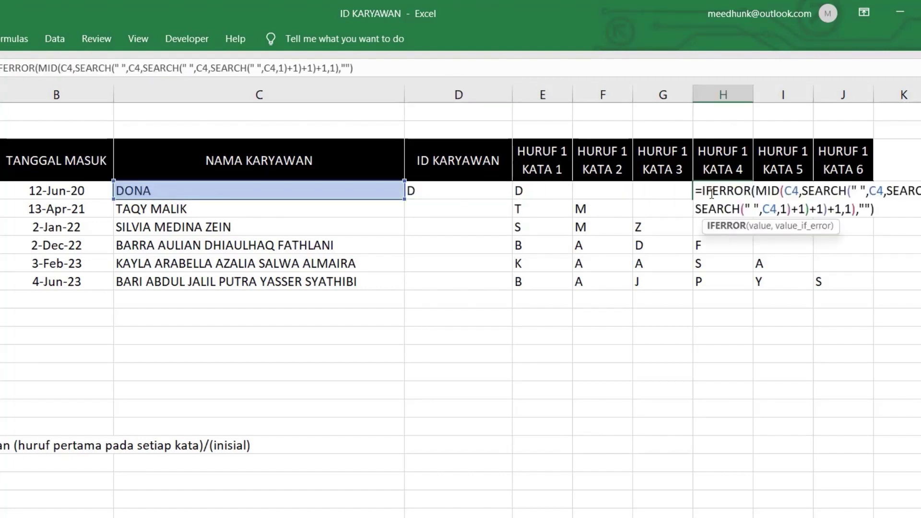
pyautogui.moveTo(711, 194); pyautogui.dragTo(894, 235)
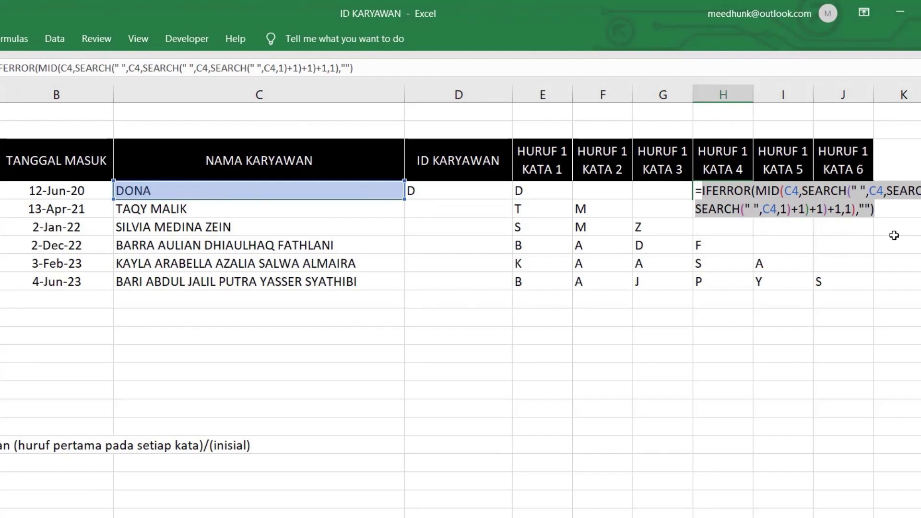
pyautogui.hotkey('ctrl', 'c')
pyautogui.press('Return')
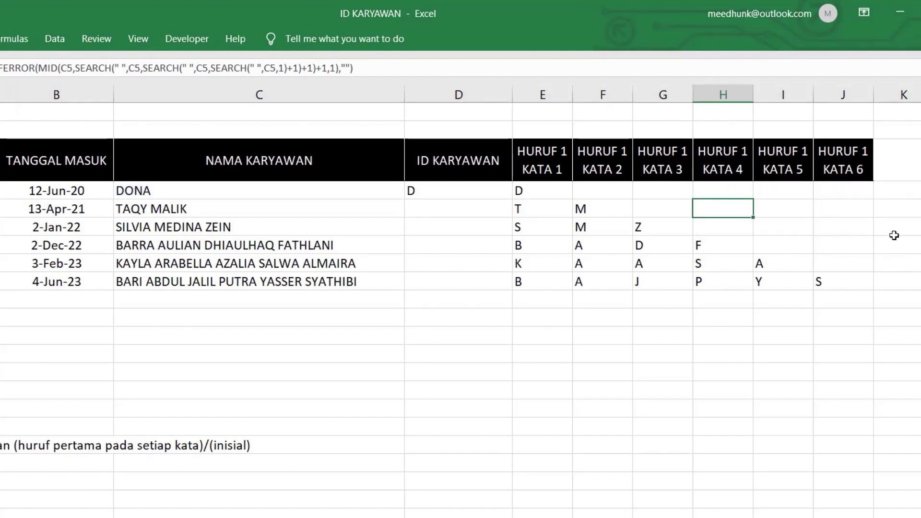
pyautogui.doubleClick(447, 191)
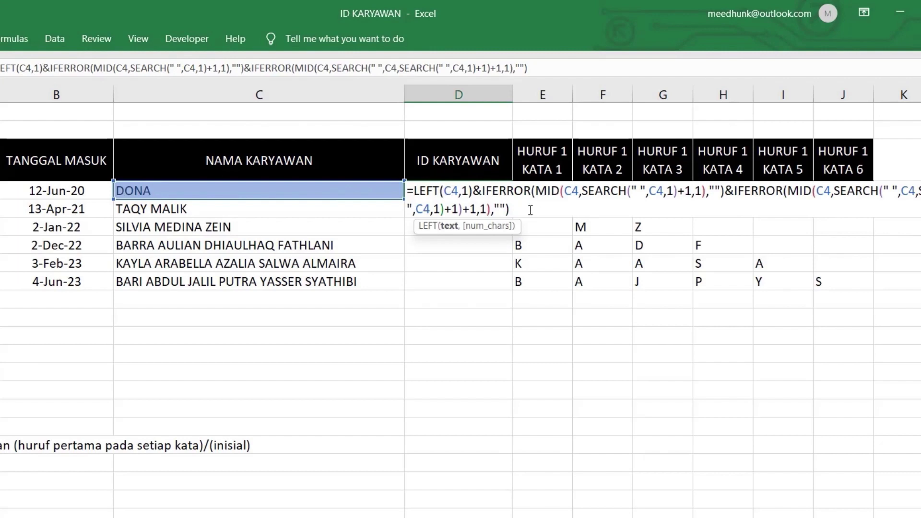
pyautogui.click(530, 210)
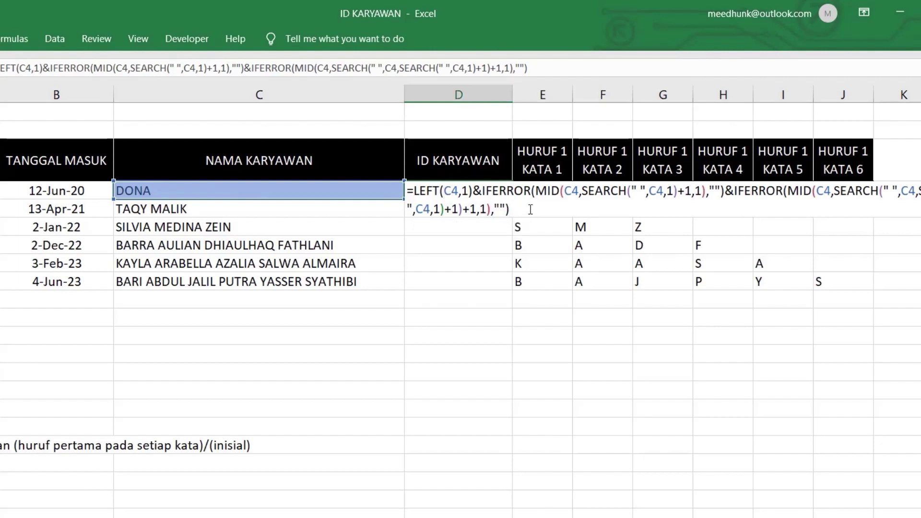
pyautogui.write('&')
pyautogui.hotkey('ctrl', 'v')
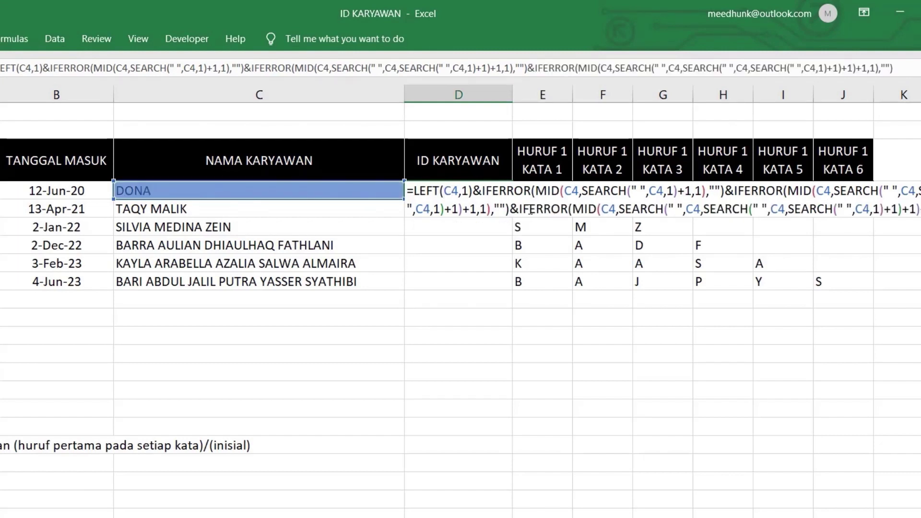
pyautogui.press('Return')
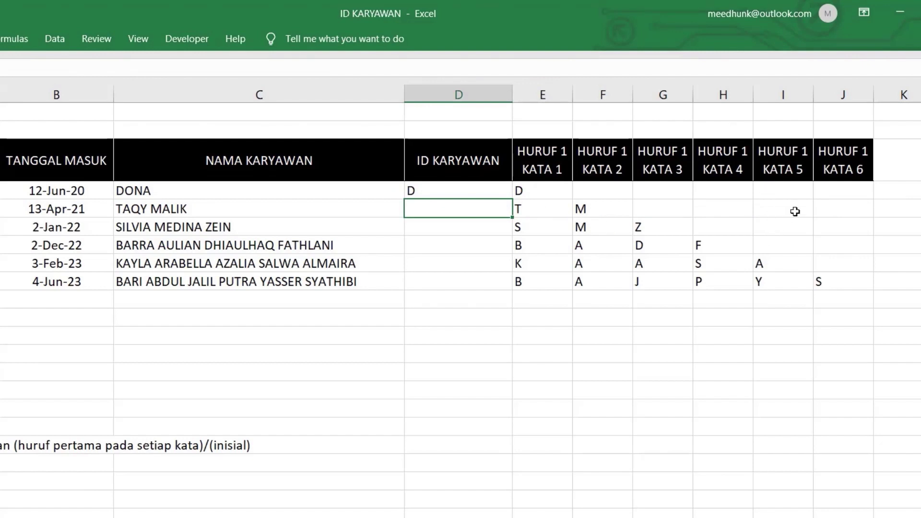
# - Append & and I4's formula IFERROR(MID(C4,SEARCH(" ",C4,SEARCH(" ",C4,SEARCH(" ",C4,SEARCH(" ",C4,1)+1)+1)+1)+1,1),"") to the end of the formula in D4
pyautogui.hscroll(4, 461, 302)
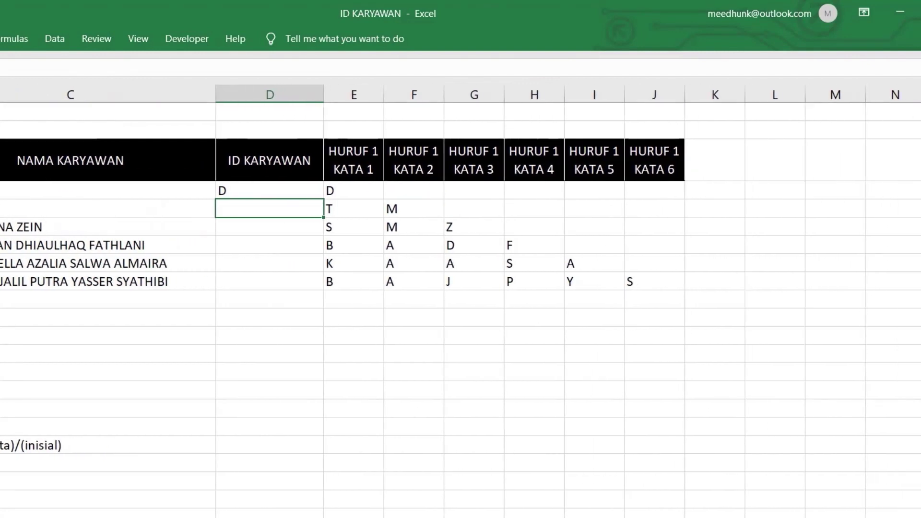
pyautogui.doubleClick(578, 191)
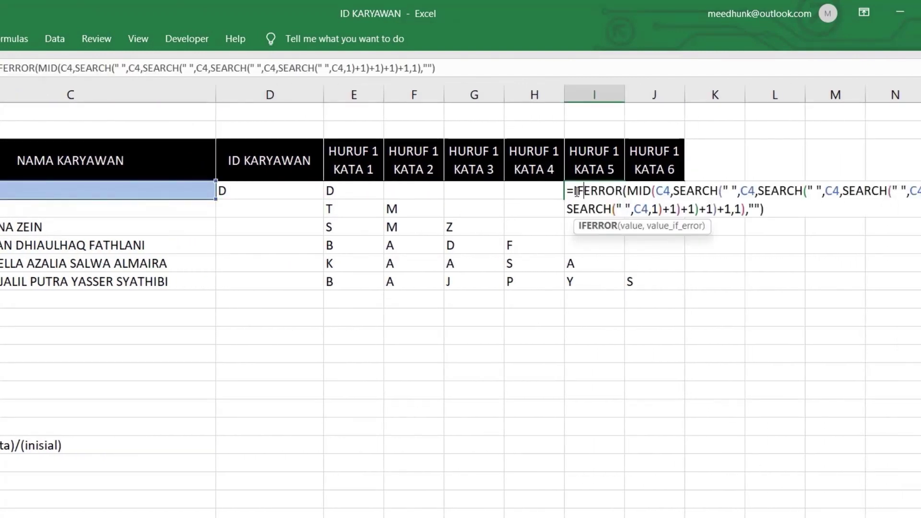
pyautogui.moveTo(577, 191); pyautogui.dragTo(799, 260)
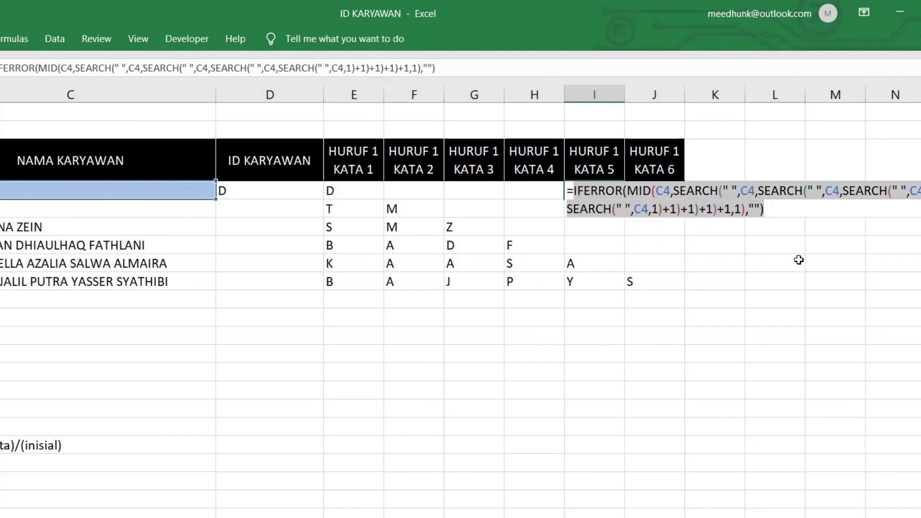
pyautogui.press('Return')
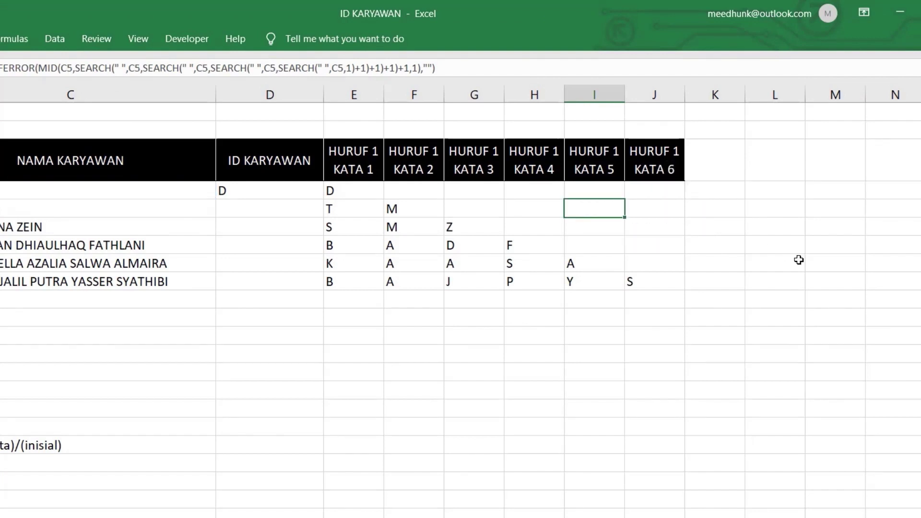
pyautogui.doubleClick(247, 190)
pyautogui.click(625, 210)
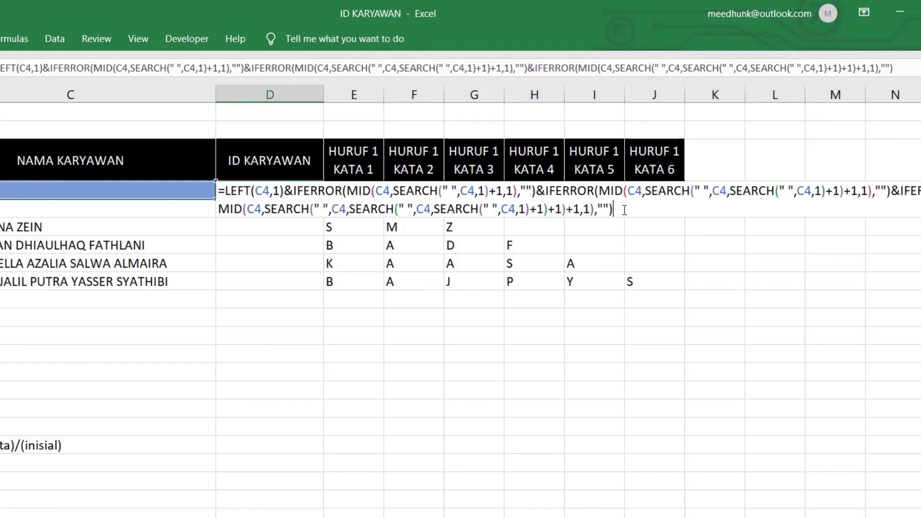
pyautogui.write('&')
pyautogui.hotkey('ctrl', 'v')
pyautogui.press('Return')
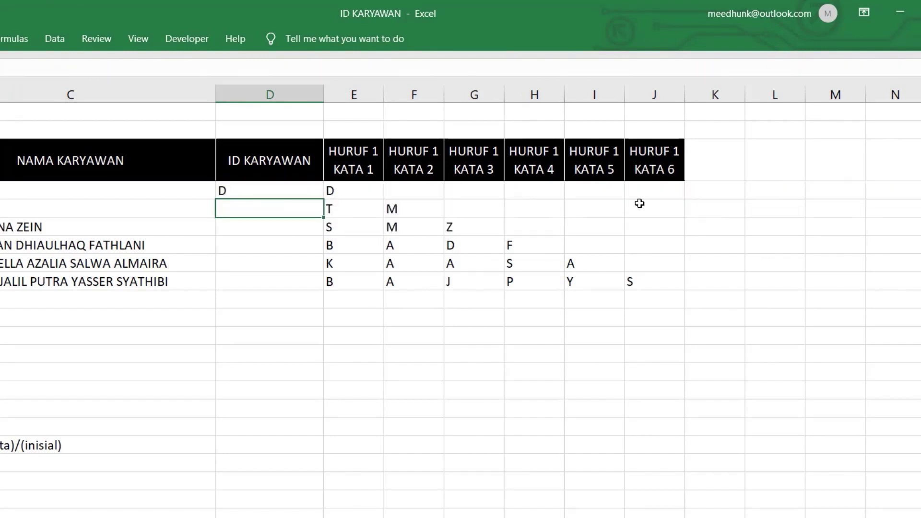
# - Append & and J4's HURUF 1 KATA 6 formula, the one with five nested SEARCH functions, to the end of the formula in D4
pyautogui.click(662, 192)
pyautogui.doubleClick(662, 193)
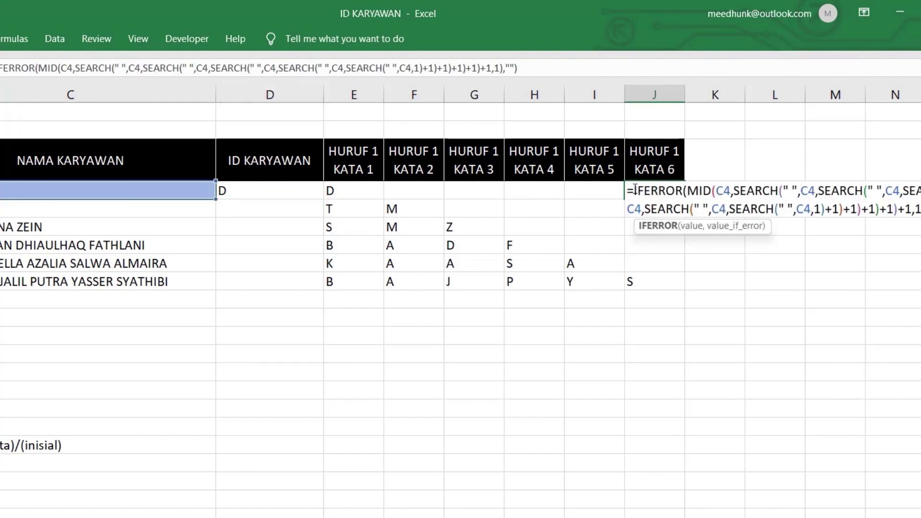
pyautogui.click(633, 191)
pyautogui.hotkey('ctrl', 'shift', 'End')
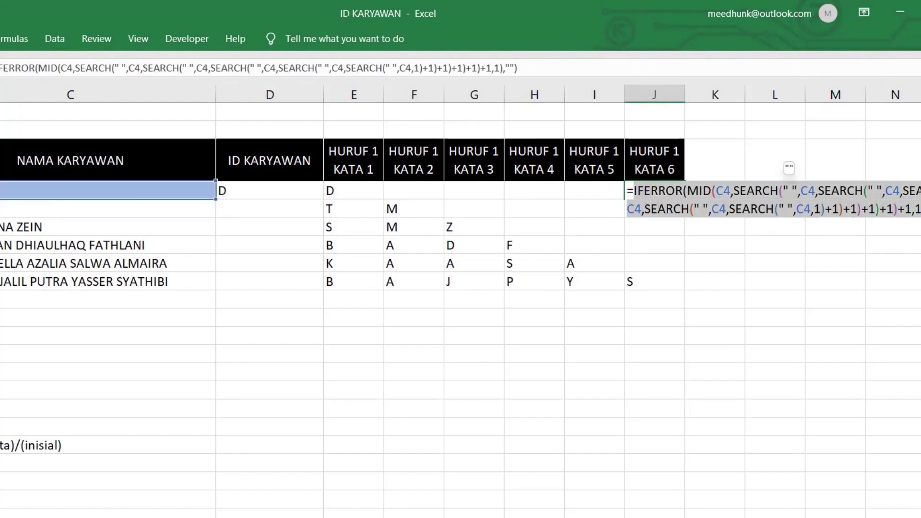
pyautogui.press('Return')
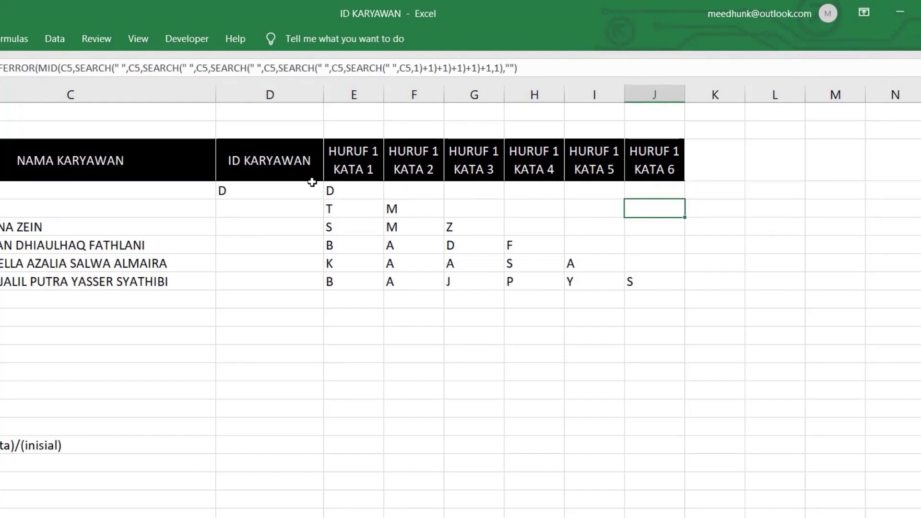
pyautogui.click(297, 190)
pyautogui.press('F2')
pyautogui.click(435, 229)
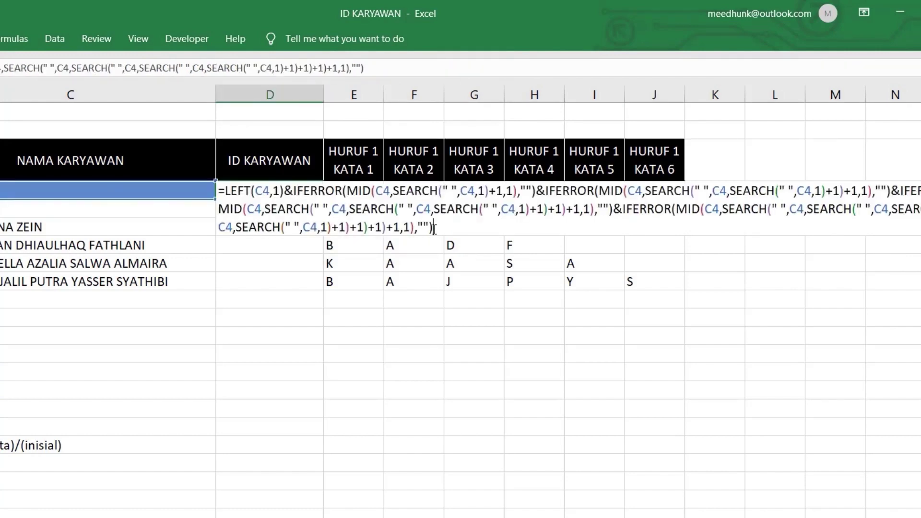
pyautogui.write('&')
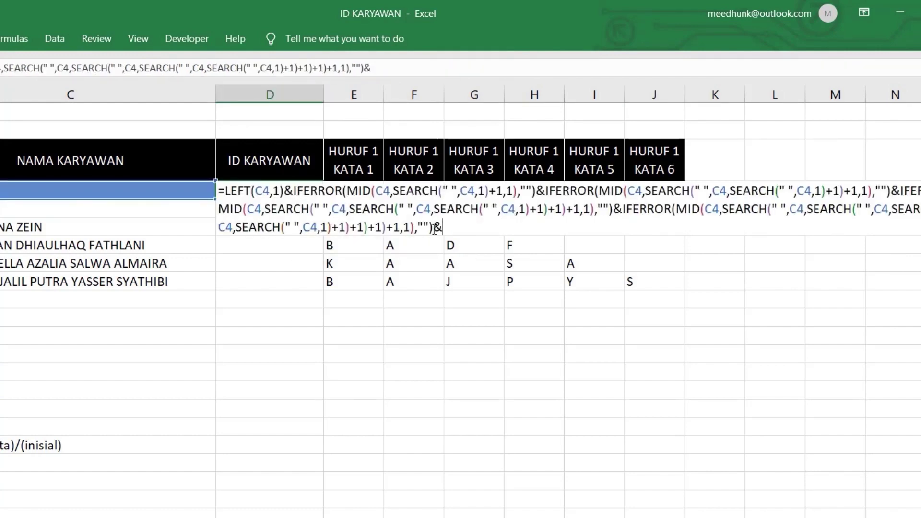
pyautogui.hotkey('ctrl', 'v')
pyautogui.press('Return')
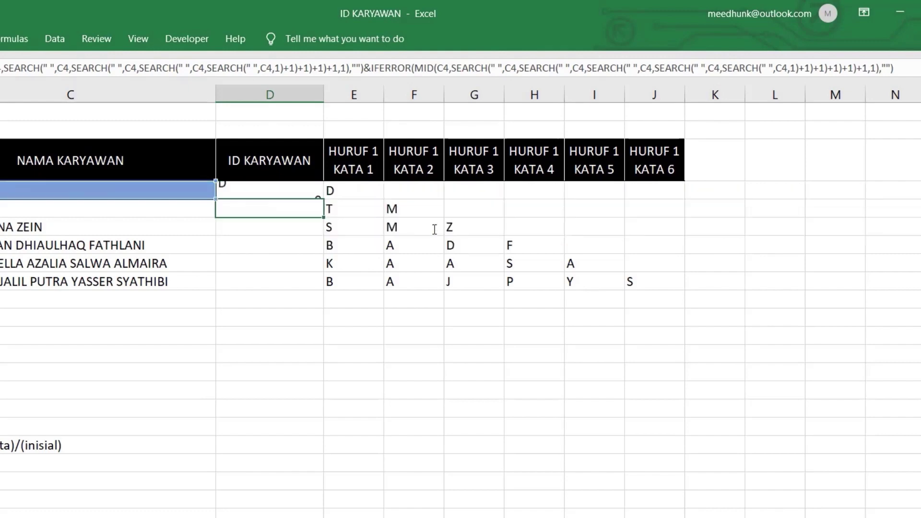
# - Fill the combined ID KARYAWAN formula from D4 down through D9
pyautogui.click(296, 190)
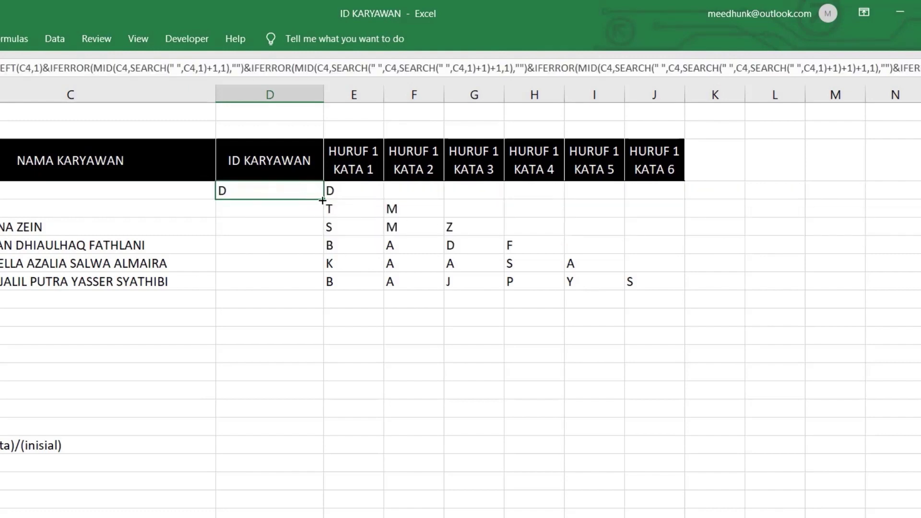
pyautogui.moveTo(324, 198); pyautogui.dragTo(305, 290)
pyautogui.moveTo(508, 290); pyautogui.dragTo(509, 291)
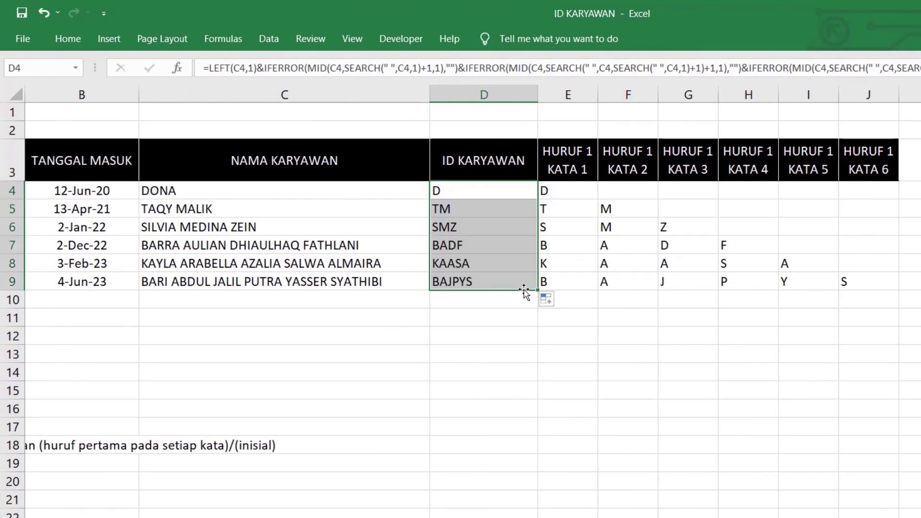
# - Clear the first-letter helper range E4:J11, select the company names A4:A9, and undo the clearing of the helper range
pyautogui.moveTo(570, 187); pyautogui.dragTo(900, 326)
pyautogui.press('Delete')
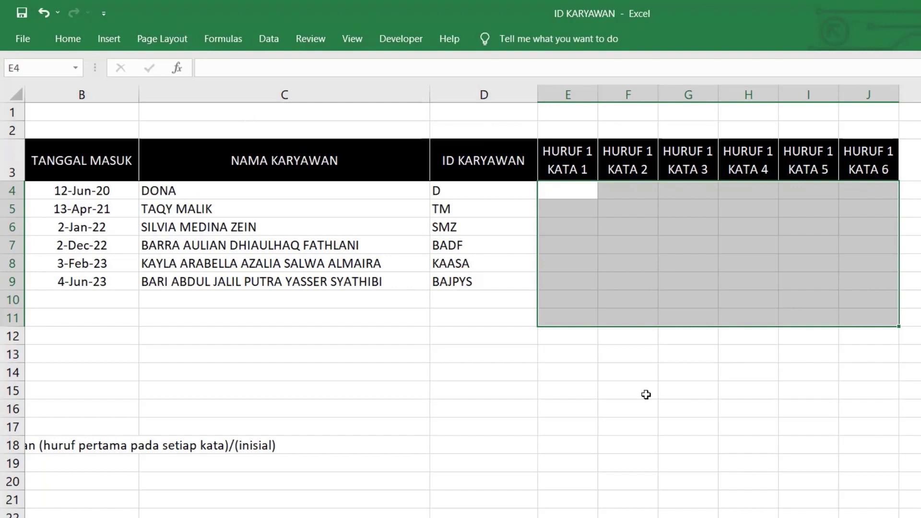
pyautogui.hscroll(-2, 527, 477)
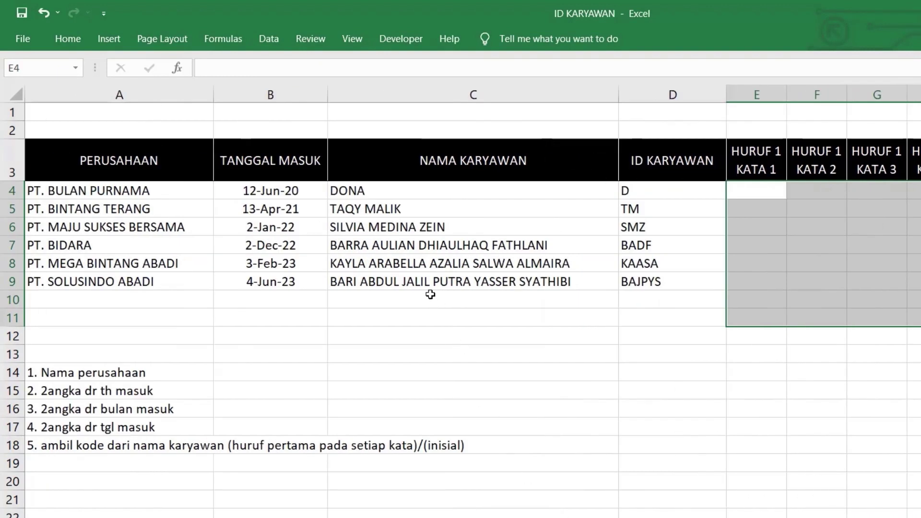
pyautogui.moveTo(112, 190); pyautogui.dragTo(92, 279)
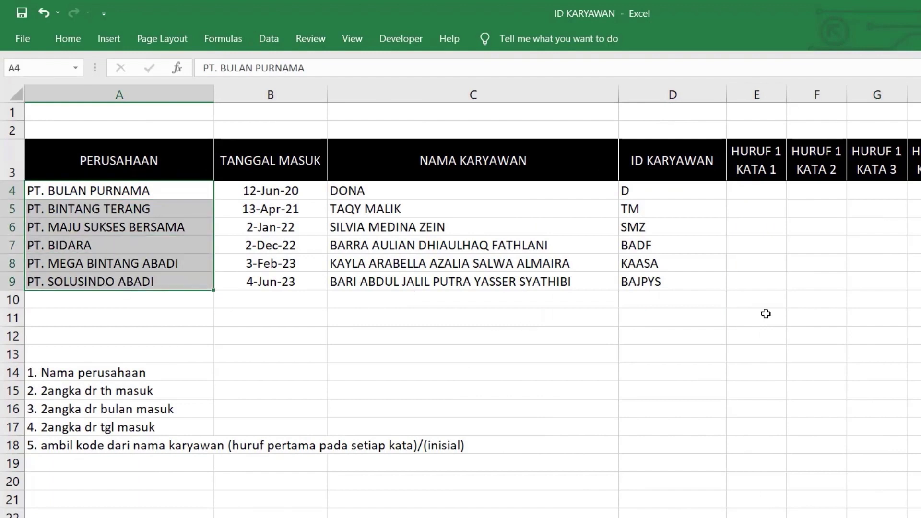
pyautogui.click(774, 194)
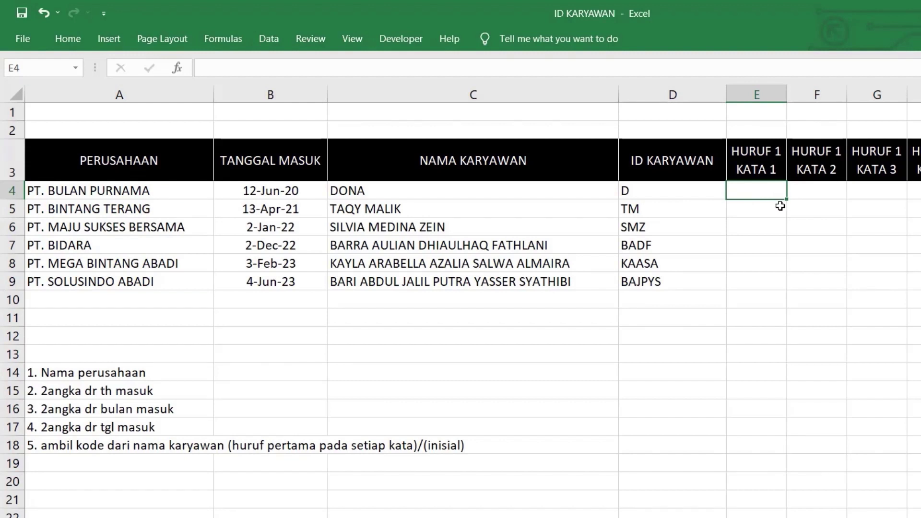
pyautogui.click(800, 221)
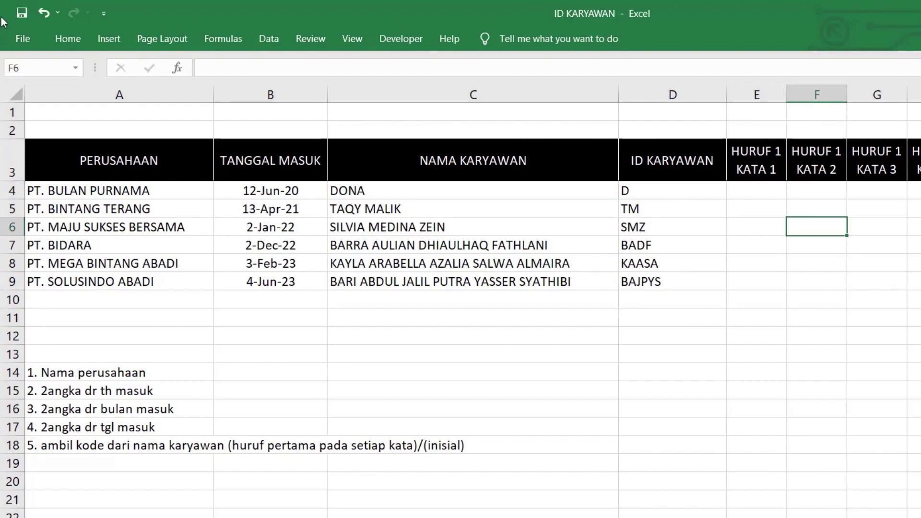
pyautogui.click(39, 17)
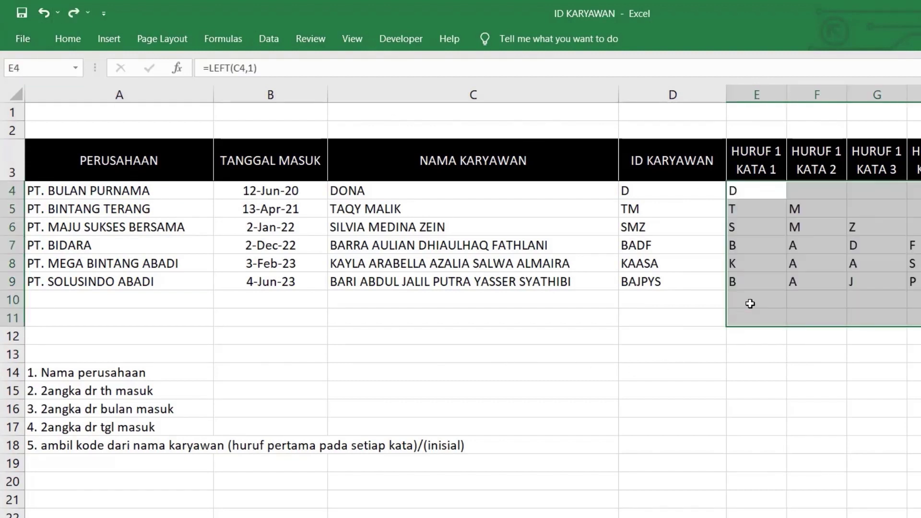
# - Clear only the HURUF 1 KATA 1 formulas in E4:E9
pyautogui.click(769, 277)
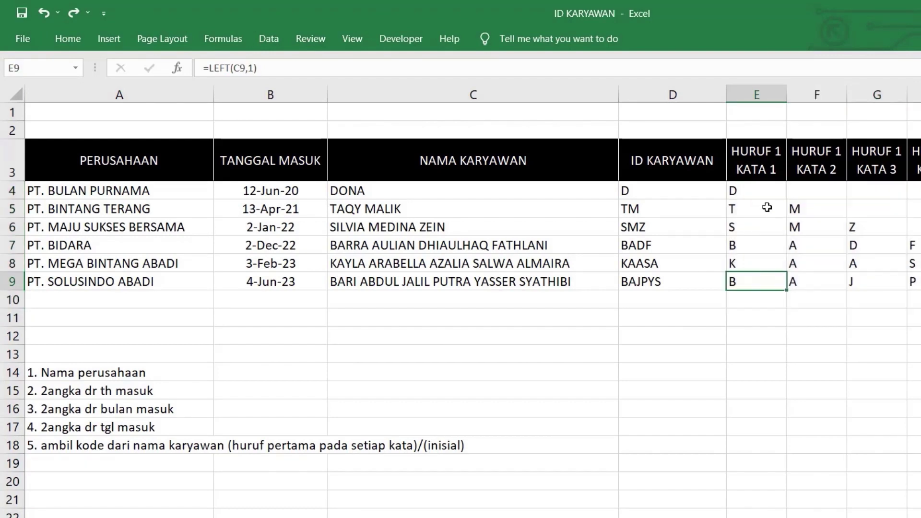
pyautogui.moveTo(751, 190); pyautogui.dragTo(778, 282)
pyautogui.press('Delete')
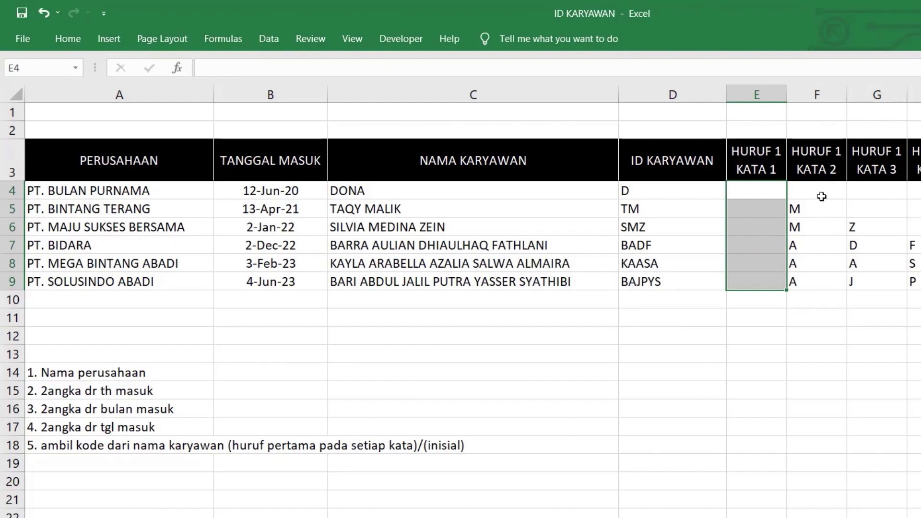
# - Point both C4 references in F4 to the company name, giving =IFERROR(MID(A4,SEARCH(" ",A4,1)+1,1),""), and fill it down to F9
pyautogui.doubleClick(830, 190)
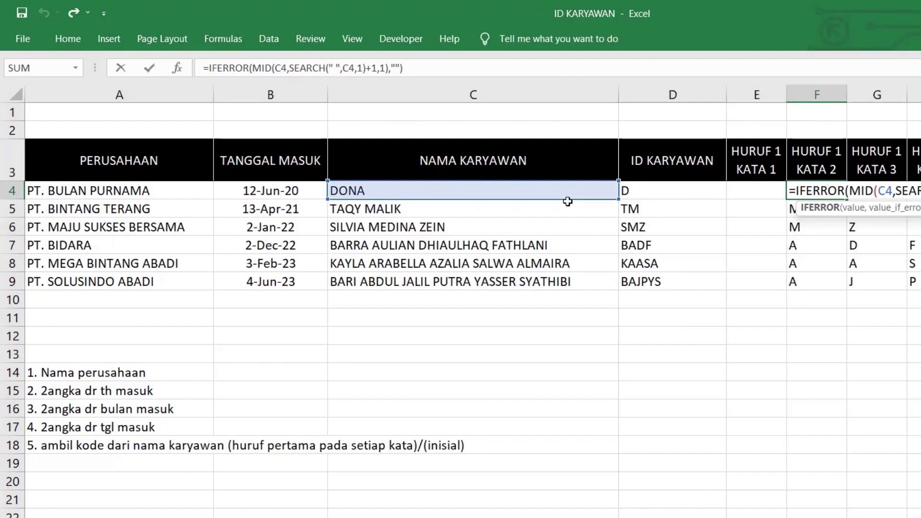
pyautogui.moveTo(549, 199); pyautogui.dragTo(183, 192)
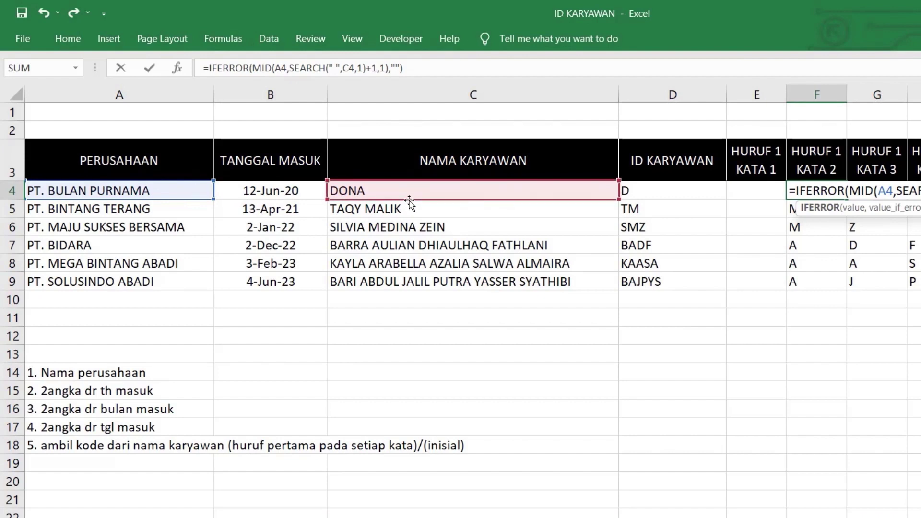
pyautogui.moveTo(409, 202); pyautogui.dragTo(193, 187)
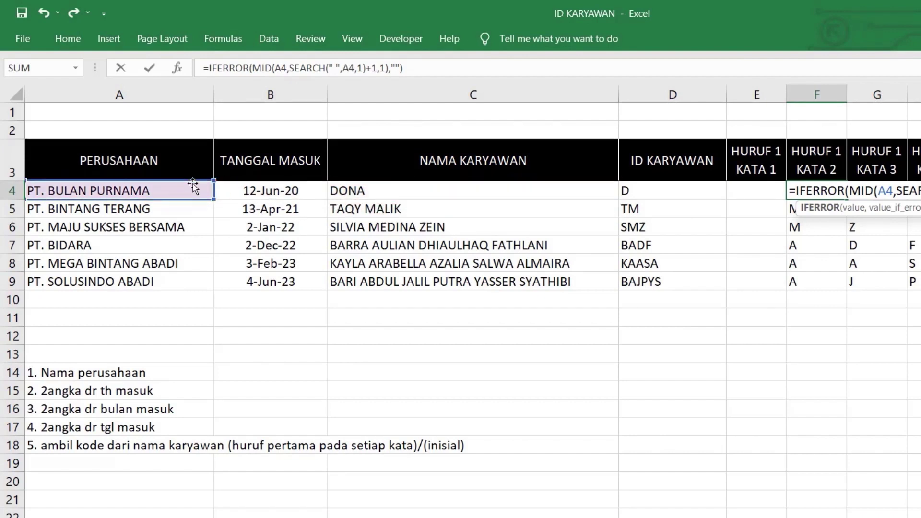
pyautogui.press('Return')
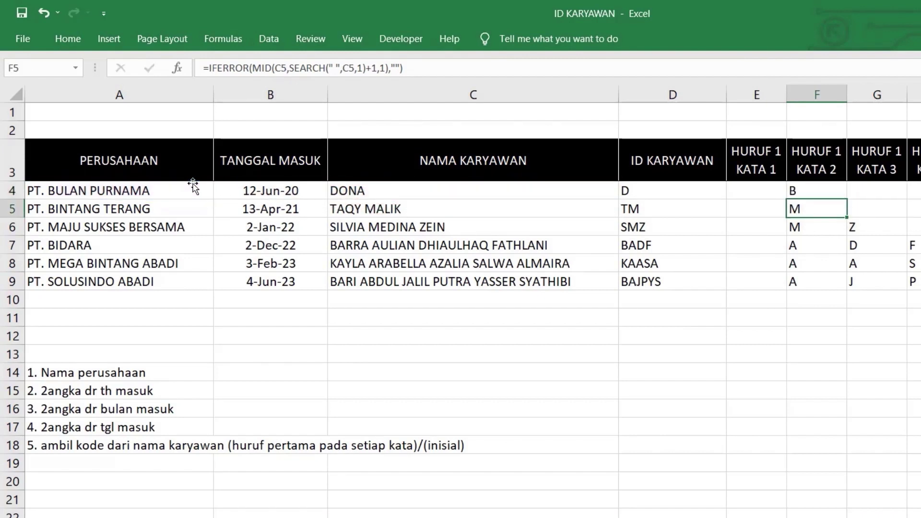
pyautogui.click(810, 194)
pyautogui.moveTo(849, 229); pyautogui.dragTo(848, 288)
# - Point all C4 references in G4 to the company name, giving =IFERROR(MID(A4,SEARCH(" ",A4,SEARCH(" ",A4,1)+1)+1,1),""), and fill it down to G9
pyautogui.click(881, 191)
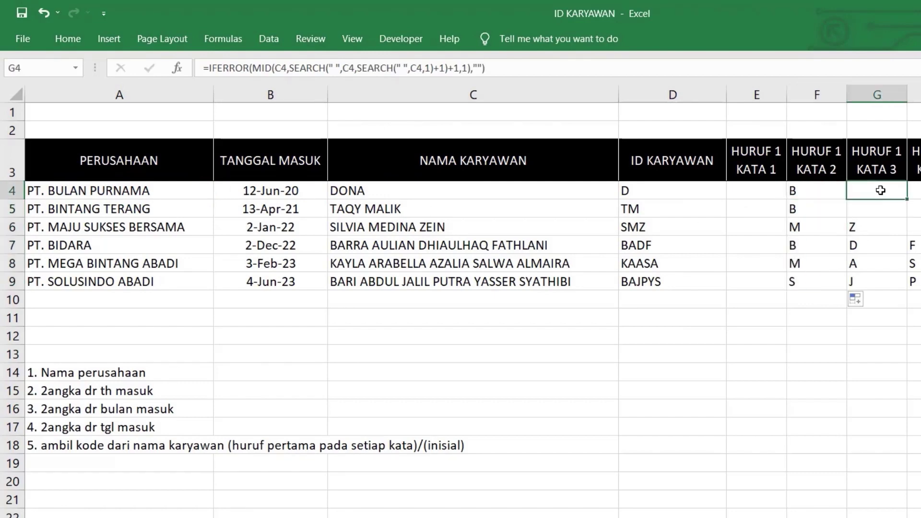
pyautogui.doubleClick(874, 191)
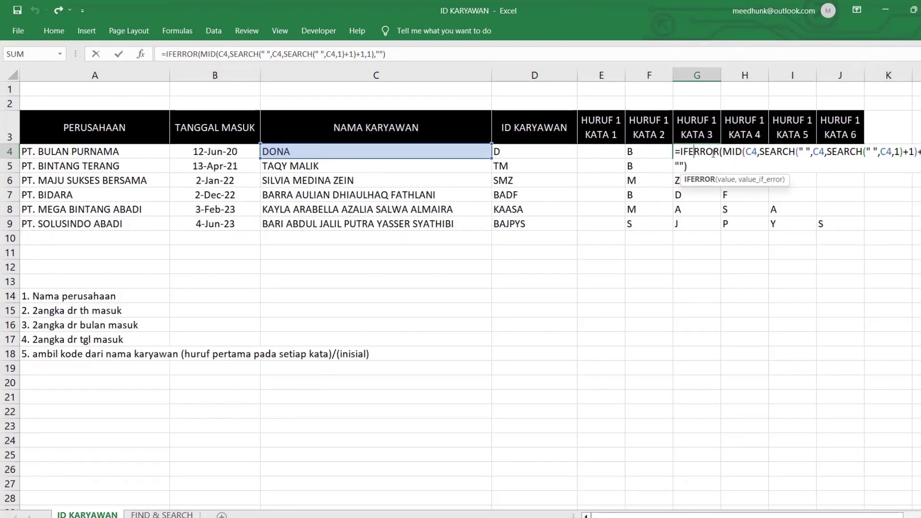
pyautogui.moveTo(284, 144); pyautogui.dragTo(101, 153)
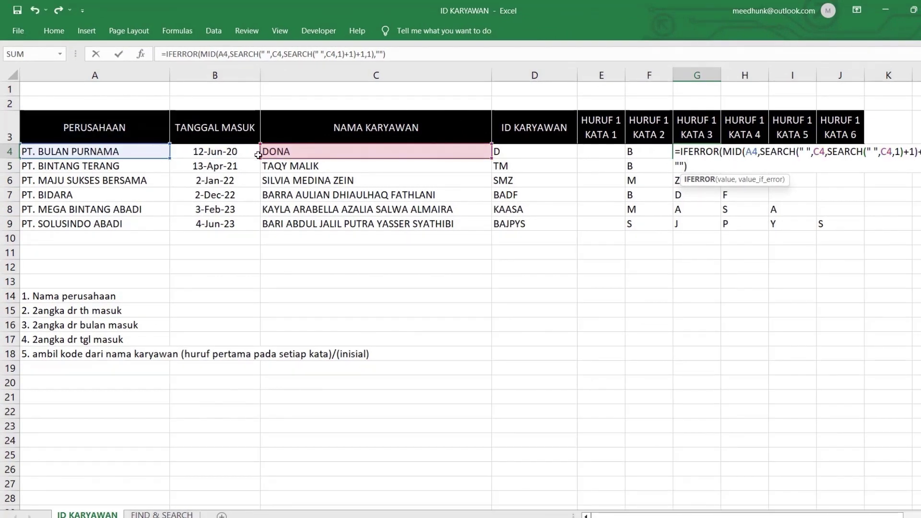
pyautogui.moveTo(262, 154); pyautogui.dragTo(143, 157)
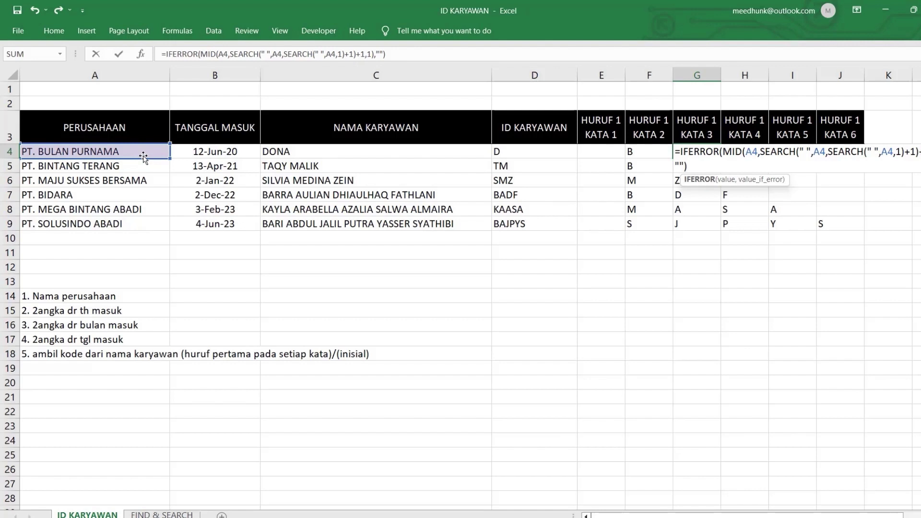
pyautogui.press('Return')
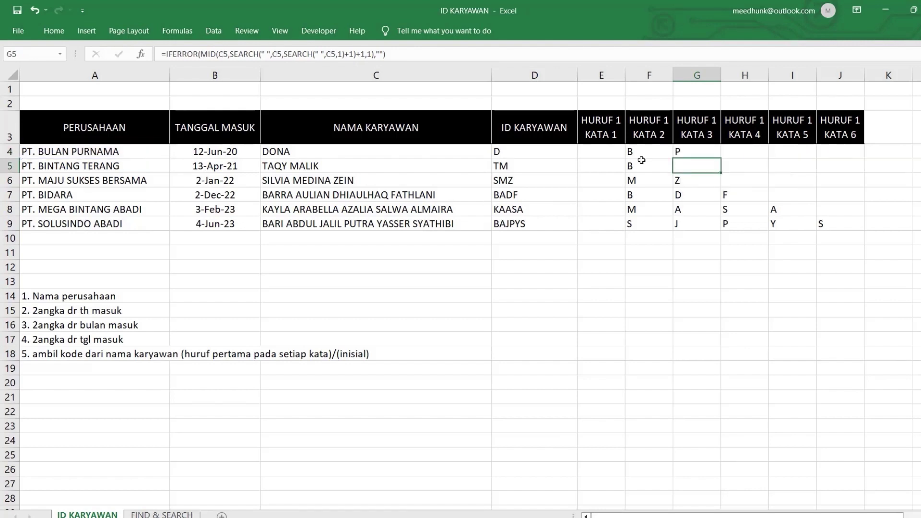
pyautogui.click(688, 151)
pyautogui.moveTo(722, 193); pyautogui.dragTo(725, 229)
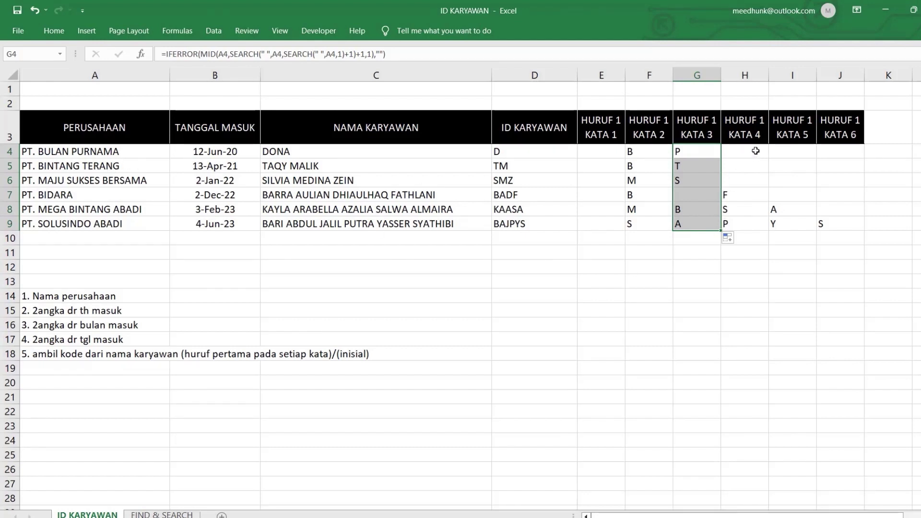
# - Point all C4 references in H4 to the company name, giving =IFERROR(MID(A4,SEARCH(" ",A4,SEARCH(" ",A4,SEARCH(" ",A4,1)+1)+1)+1,1),""), and fill it down to H9
pyautogui.doubleClick(752, 152)
pyautogui.write('=IFERROR(MID(C4,SEARCH(" ",C4,SEARCH(" ",C4,SEARCH(" ",C4,1)+1)+1)+1,1),"")')
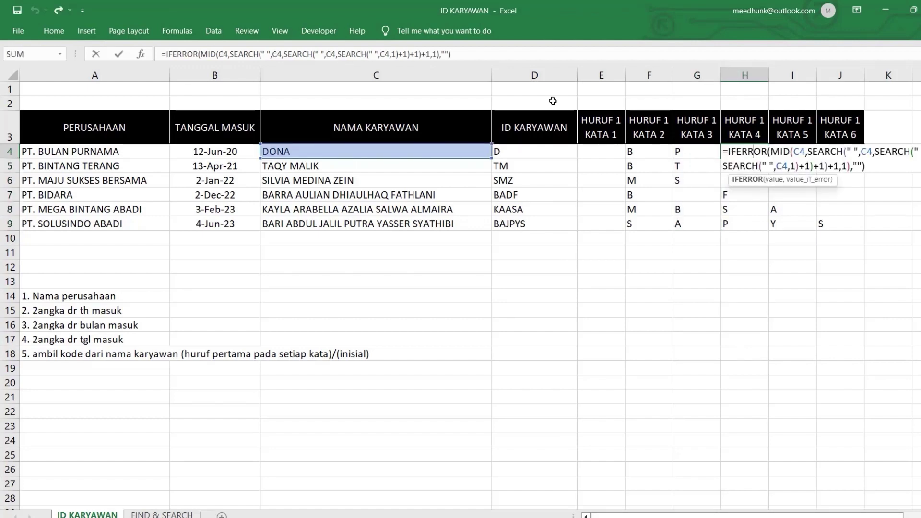
pyautogui.moveTo(349, 158); pyautogui.dragTo(154, 150)
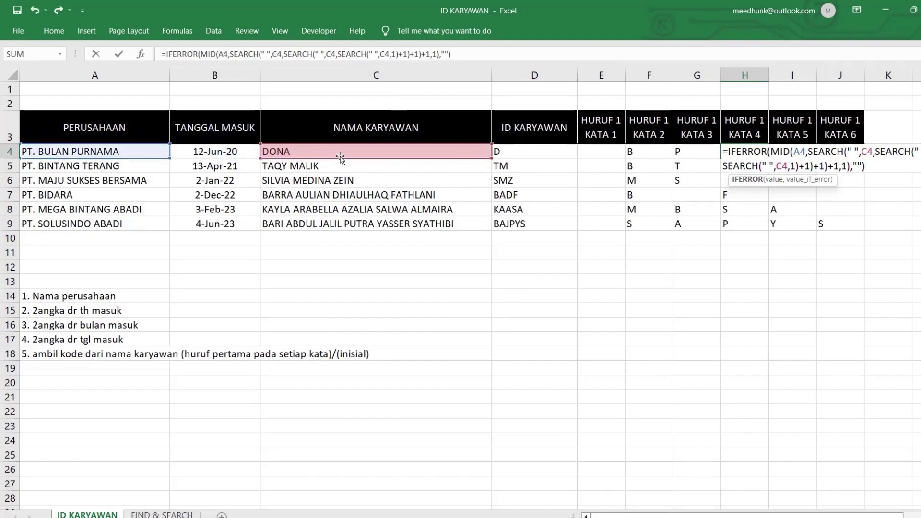
pyautogui.moveTo(340, 160); pyautogui.dragTo(139, 153)
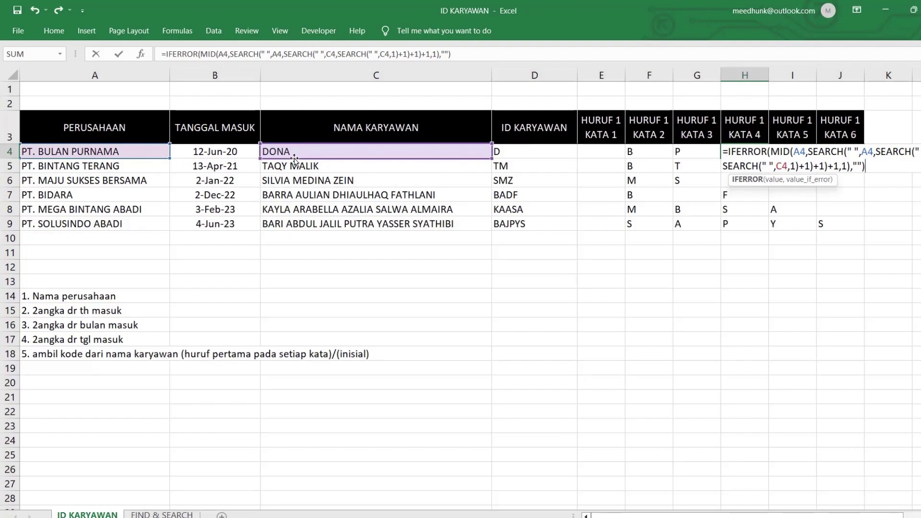
pyautogui.moveTo(295, 158); pyautogui.dragTo(154, 157)
pyautogui.moveTo(284, 154); pyautogui.dragTo(148, 157)
pyautogui.press('Return')
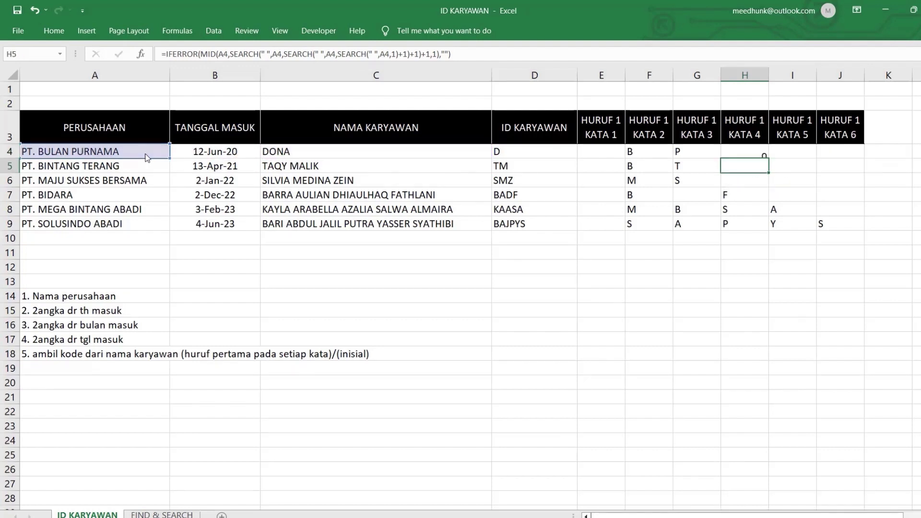
pyautogui.click(756, 152)
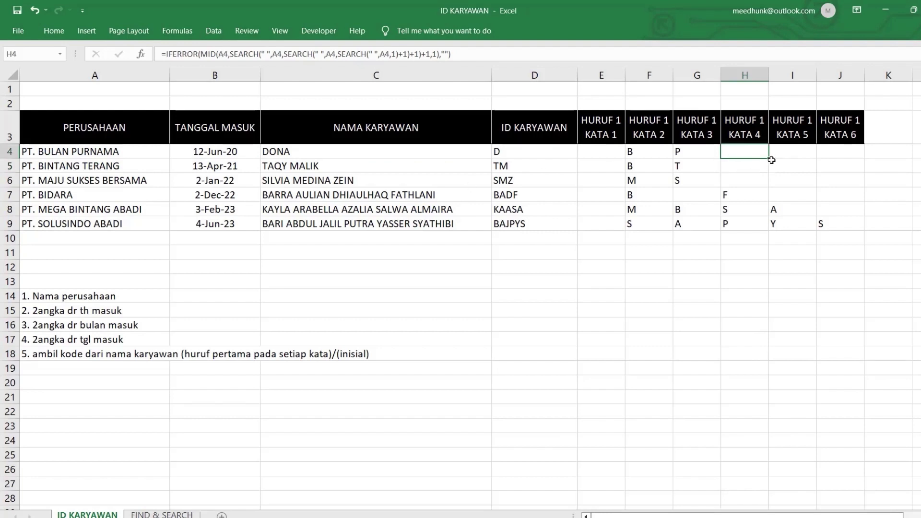
pyautogui.moveTo(774, 178); pyautogui.dragTo(783, 228)
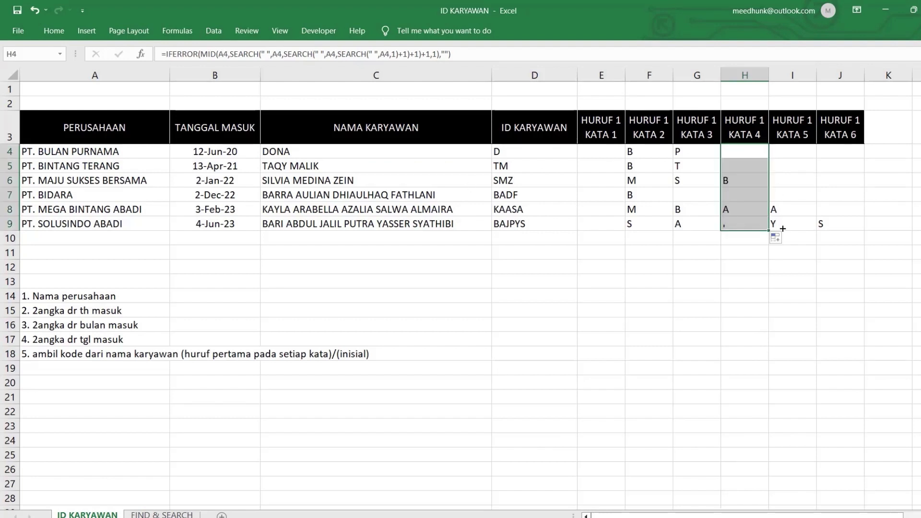
# - Clear the unneeded fifth- and sixth-word formulas in I4:J9 and the HURUF 1 KATA 1 header in E3
pyautogui.moveTo(797, 157); pyautogui.dragTo(833, 223)
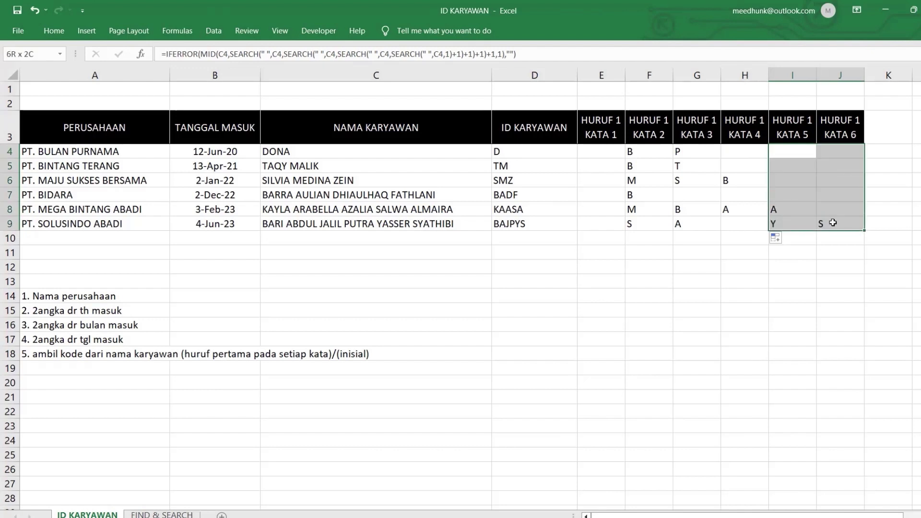
pyautogui.press('Delete')
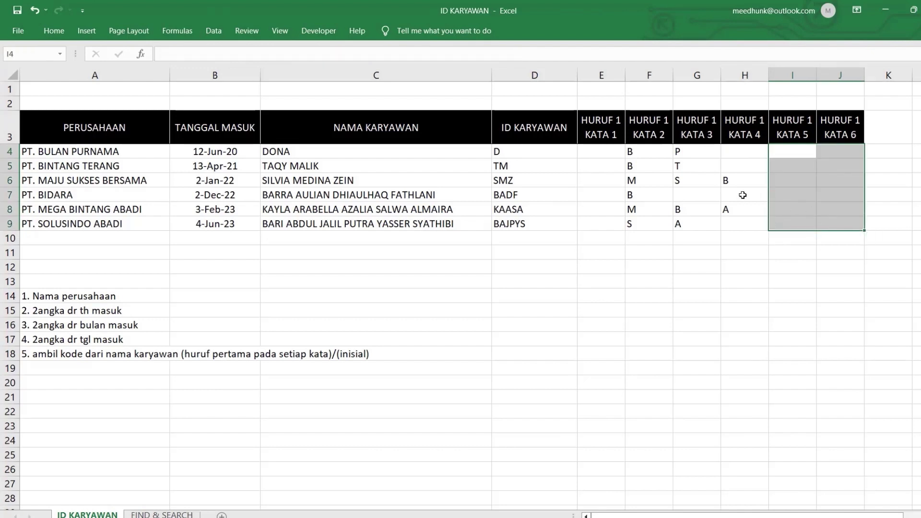
pyautogui.click(608, 121)
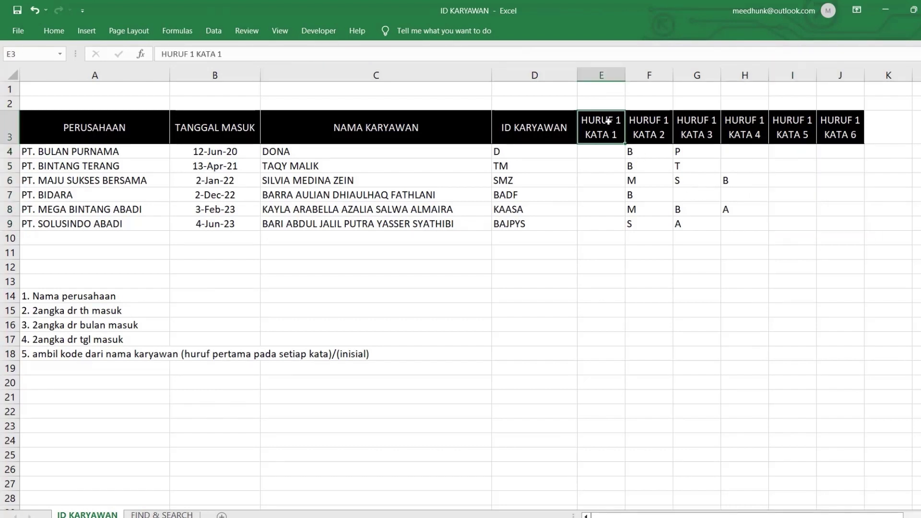
pyautogui.press('Delete')
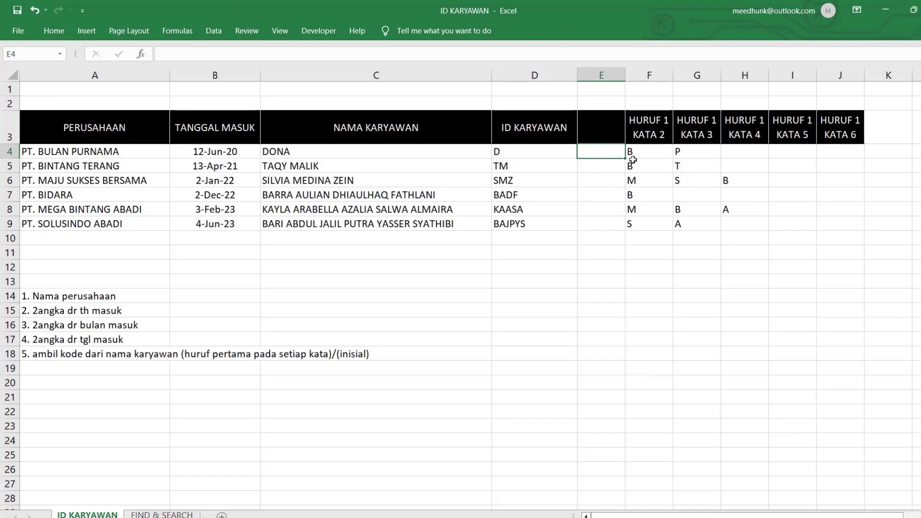
# - Clear the contents of columns I and J, removing the HURUF 1 KATA 5 and HURUF 1 KATA 6 headers
pyautogui.click(647, 152)
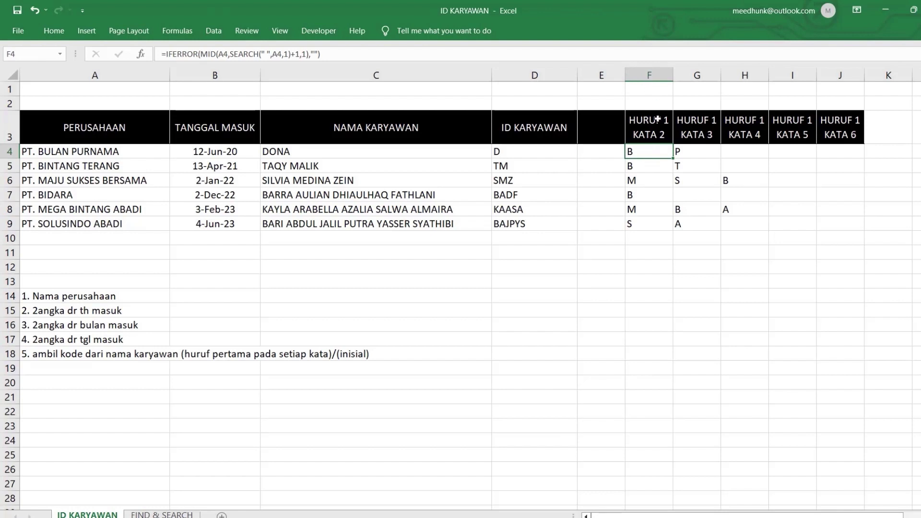
pyautogui.moveTo(792, 79); pyautogui.dragTo(830, 90)
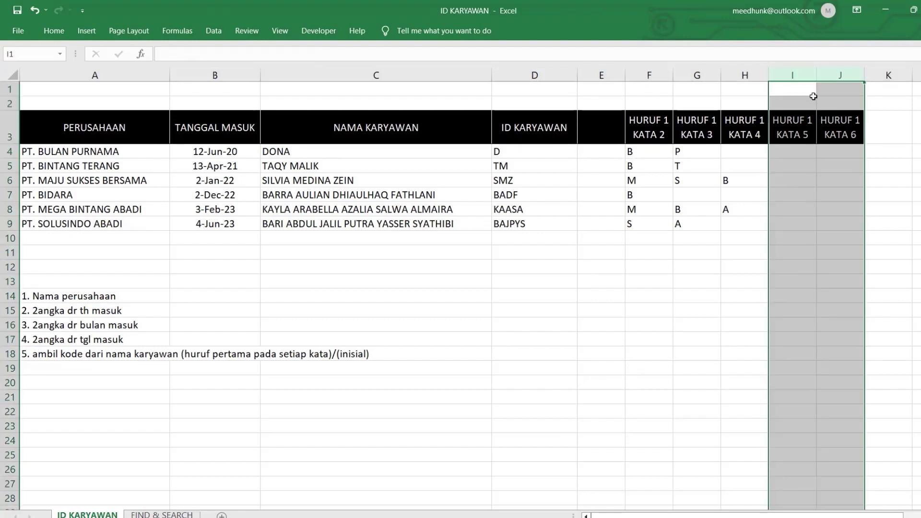
pyautogui.press('Delete')
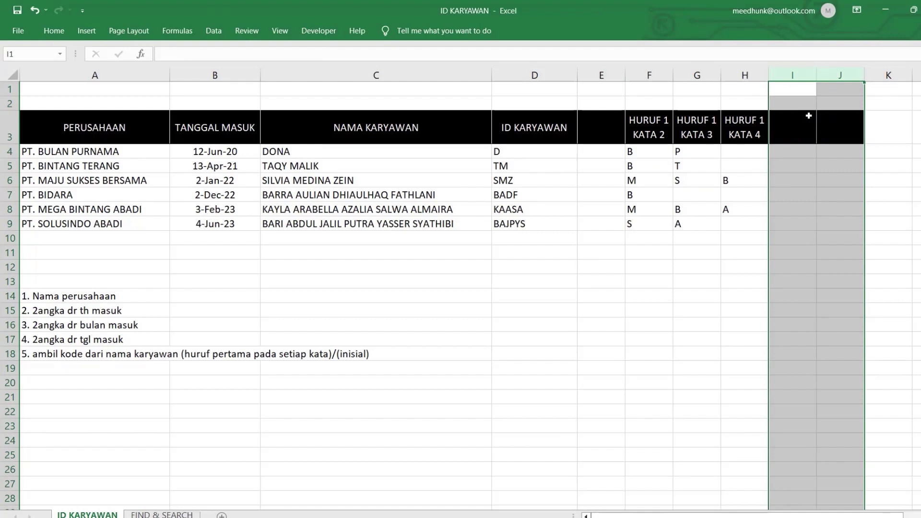
pyautogui.click(644, 164)
# - Copy the second-word initial formula text from F4 into E4 as =IFERROR(MID(A4,SEARCH(" ",A4,1)+1,1),"")
pyautogui.click(605, 154)
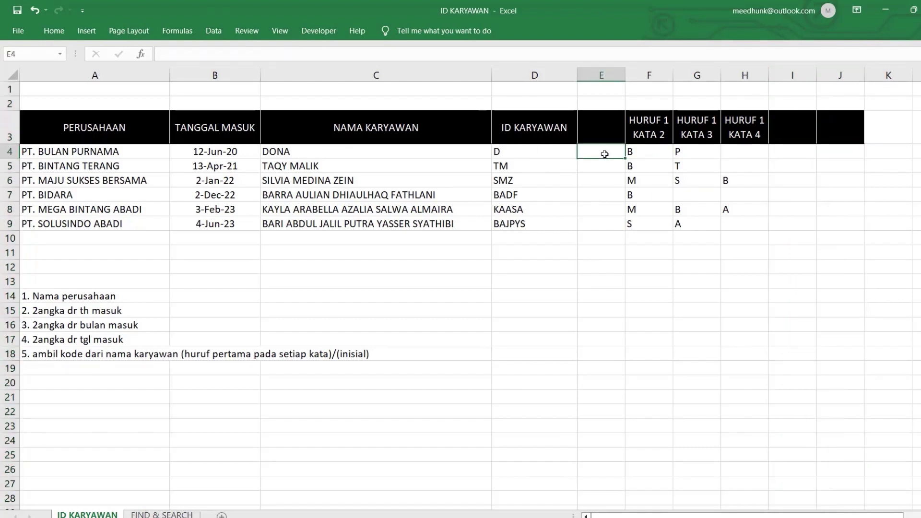
pyautogui.click(637, 151)
pyautogui.doubleClick(636, 152)
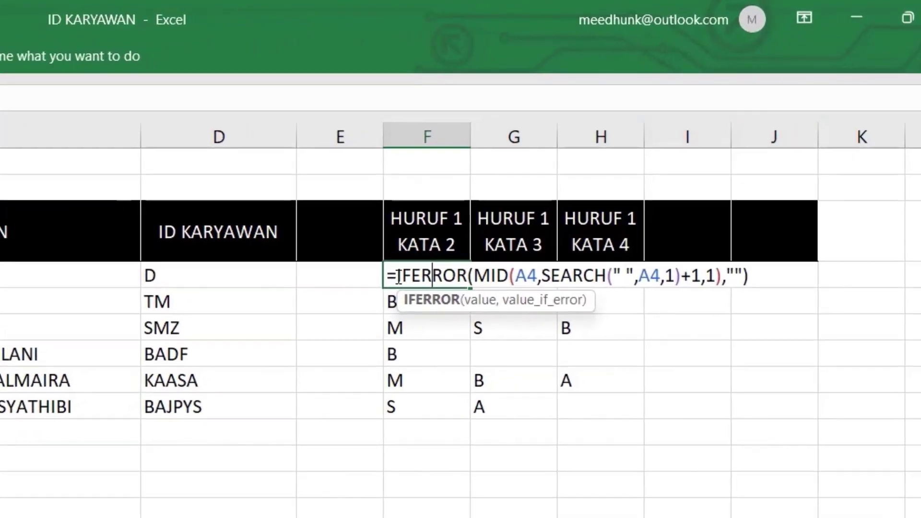
pyautogui.moveTo(399, 277); pyautogui.dragTo(773, 310)
pyautogui.hotkey('ctrl', 'c')
pyautogui.press('Return')
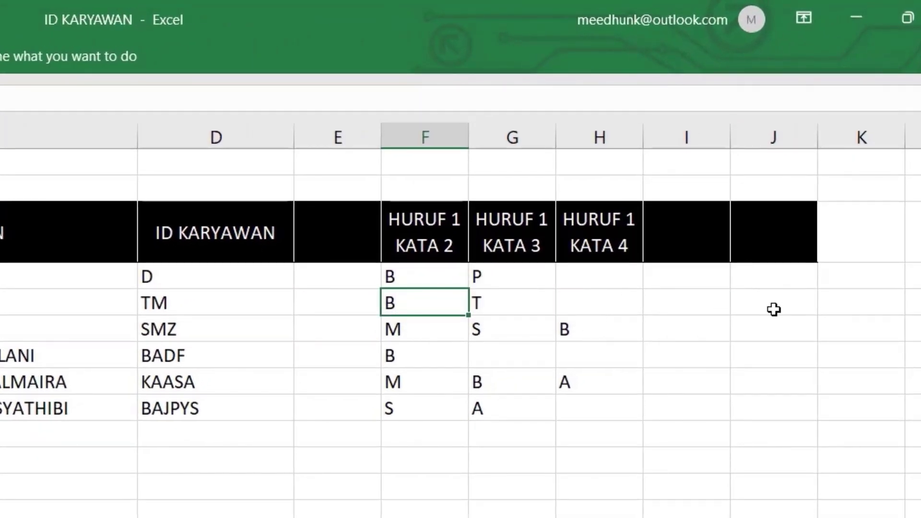
pyautogui.click(319, 278)
pyautogui.doubleClick(318, 278)
pyautogui.write('=')
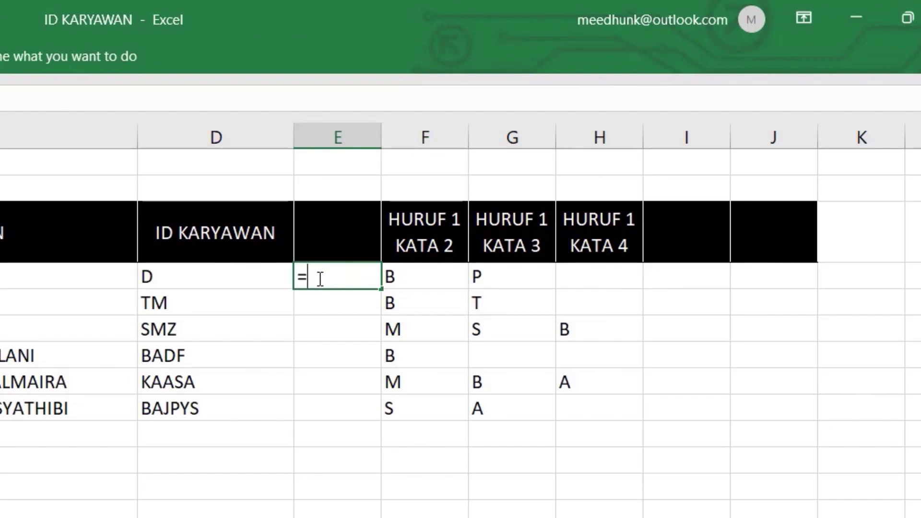
pyautogui.hotkey('ctrl', 'v')
pyautogui.press('Return')
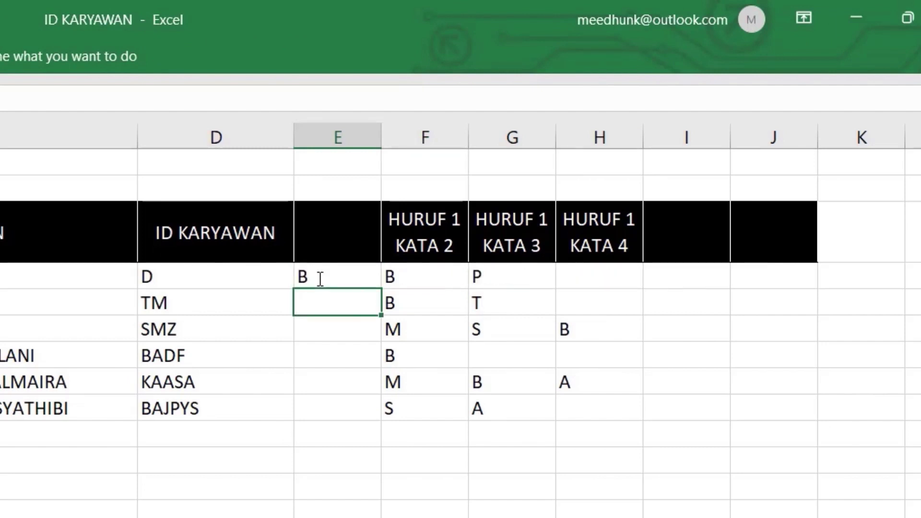
# - Append the third-word initial formula from G4 to the E4 formula with &, as &IFERROR(MID(A4,SEARCH(" ",A4,SEARCH(" ",A4,1)+1)+1,1),"")
pyautogui.click(511, 278)
pyautogui.doubleClick(511, 277)
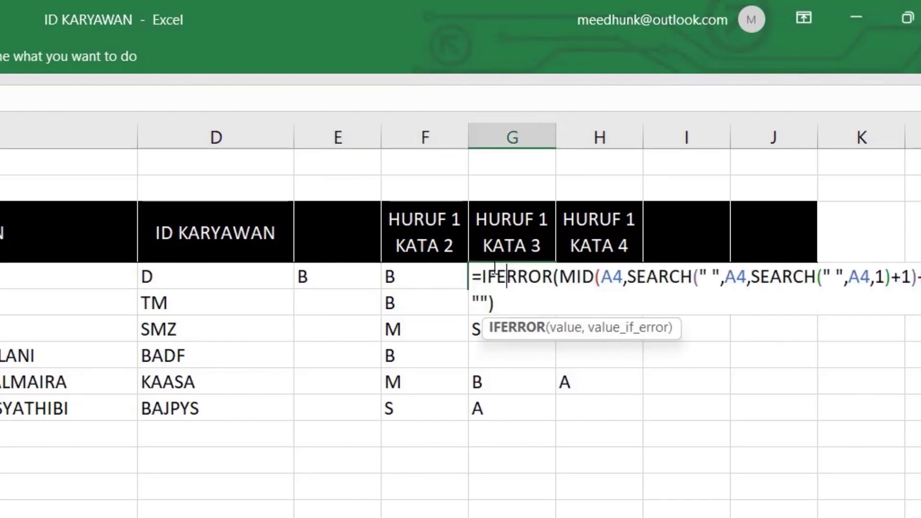
pyautogui.moveTo(483, 277); pyautogui.dragTo(515, 308)
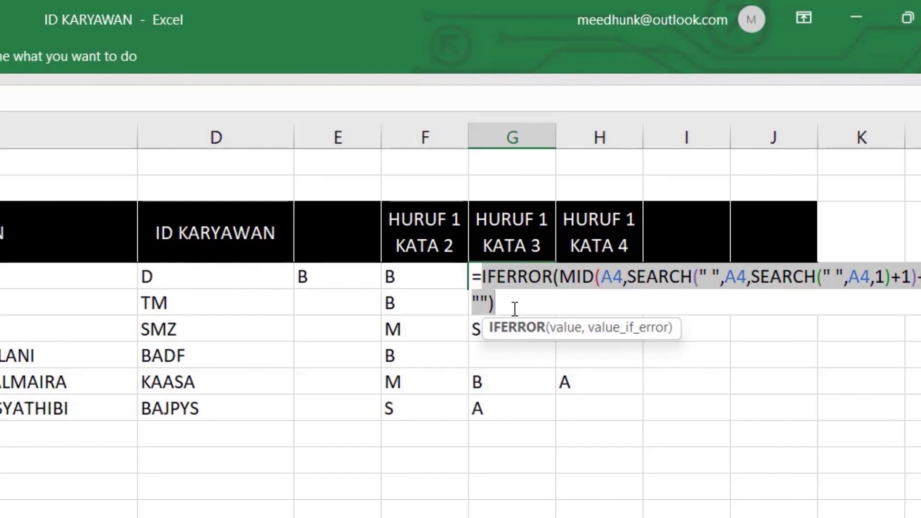
pyautogui.press('Return')
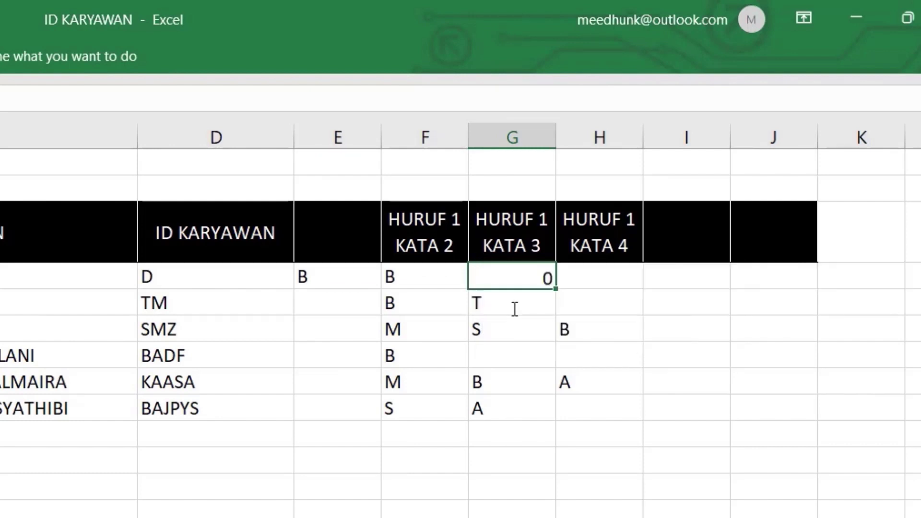
pyautogui.click(342, 274)
pyautogui.doubleClick(342, 274)
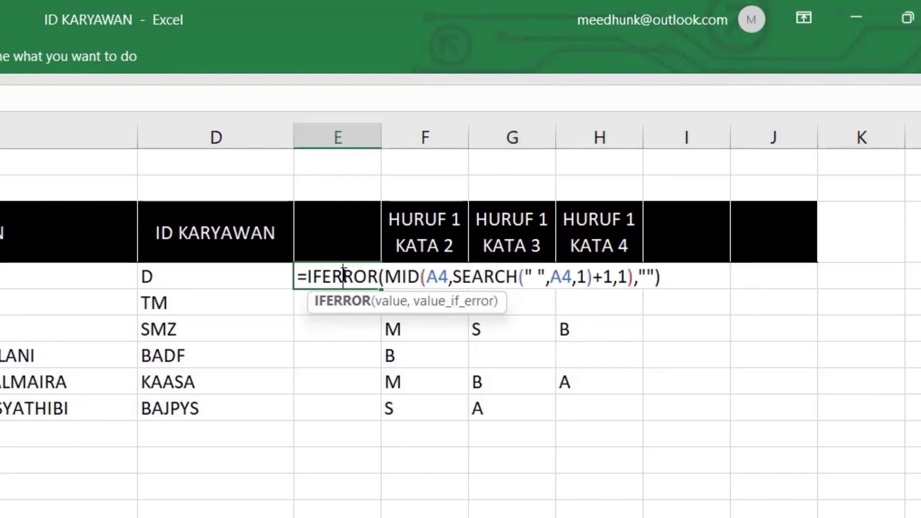
pyautogui.click(668, 279)
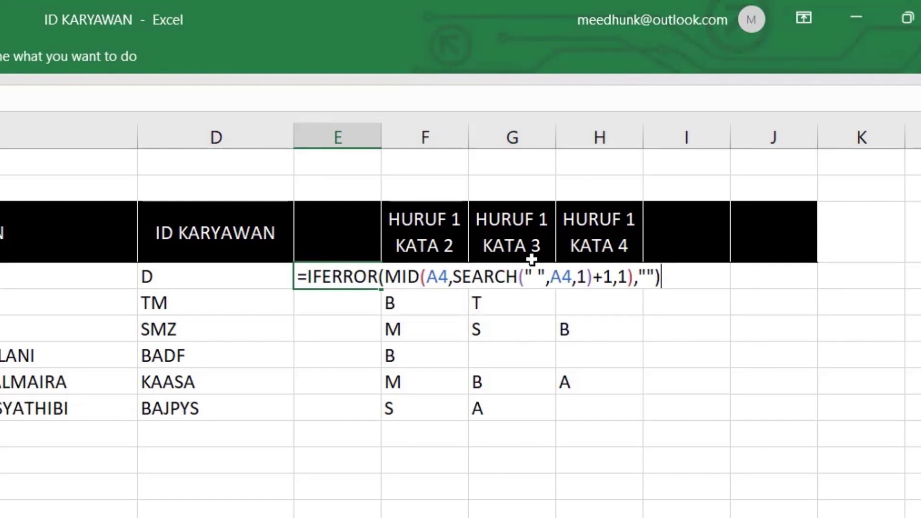
pyautogui.write('&')
pyautogui.write('IFERROR(MID(A4,SEARCH(" ",A4,SEARCH(" ",A4,1)+1)+1,1),"")')
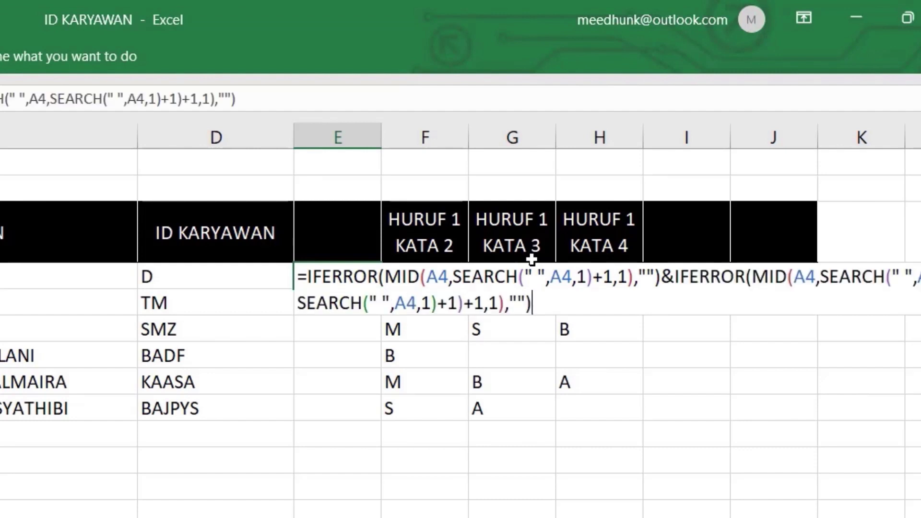
pyautogui.press('Return')
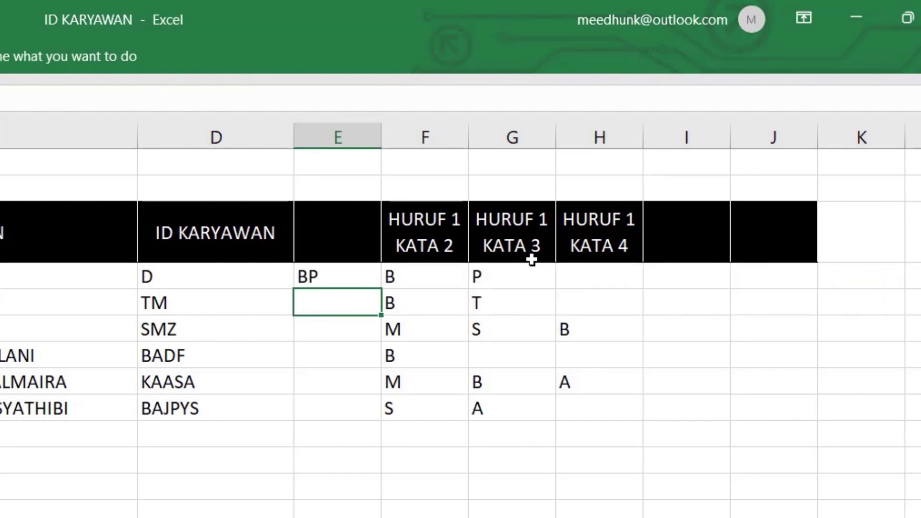
# - Append the fourth-word initial formula from H4 to the E4 formula with &, as &IFERROR(MID(A4,SEARCH(" ",A4,SEARCH(" ",A4,SEARCH(" ",A4,1)+1)+1)+1,1),"")
pyautogui.doubleClick(600, 278)
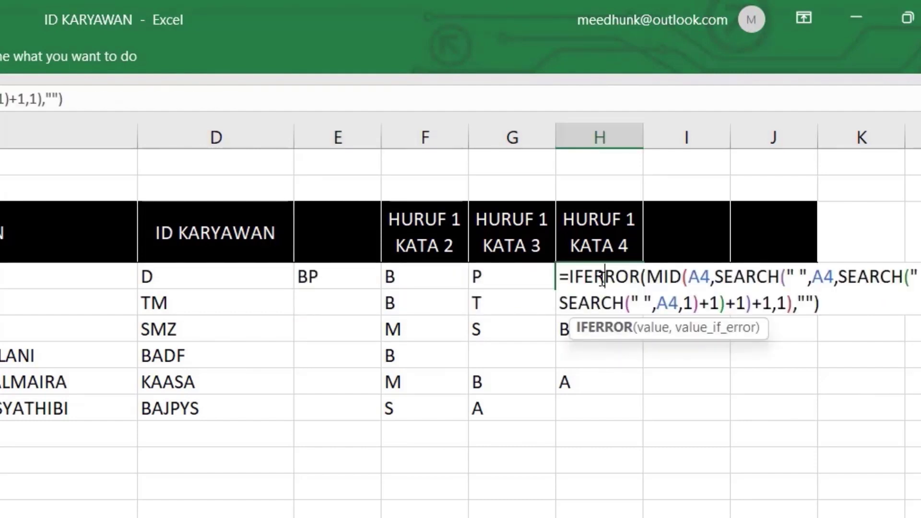
pyautogui.moveTo(572, 278); pyautogui.dragTo(835, 362)
pyautogui.hotkey('ctrl', 'c')
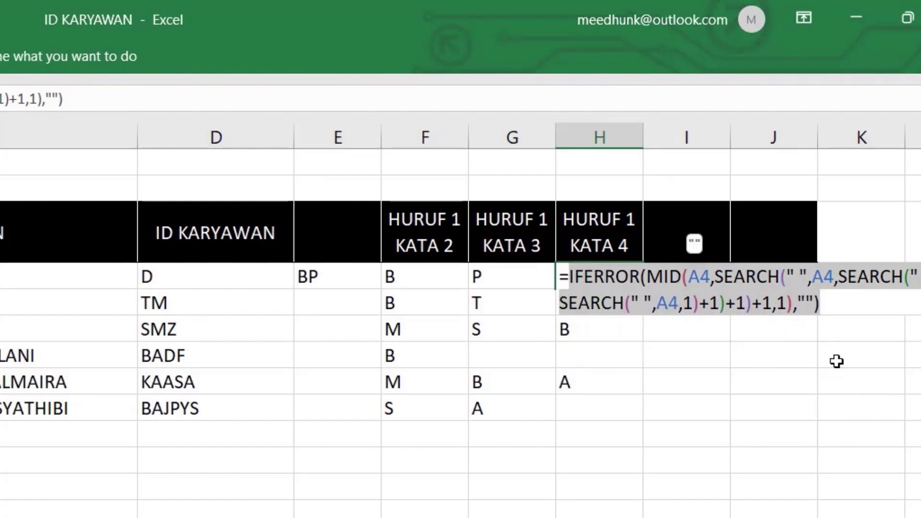
pyautogui.press('Return')
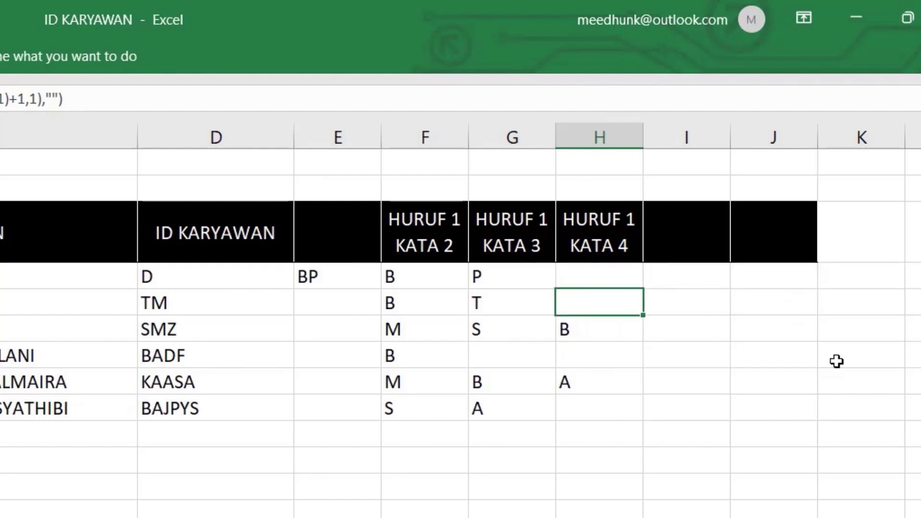
pyautogui.doubleClick(329, 277)
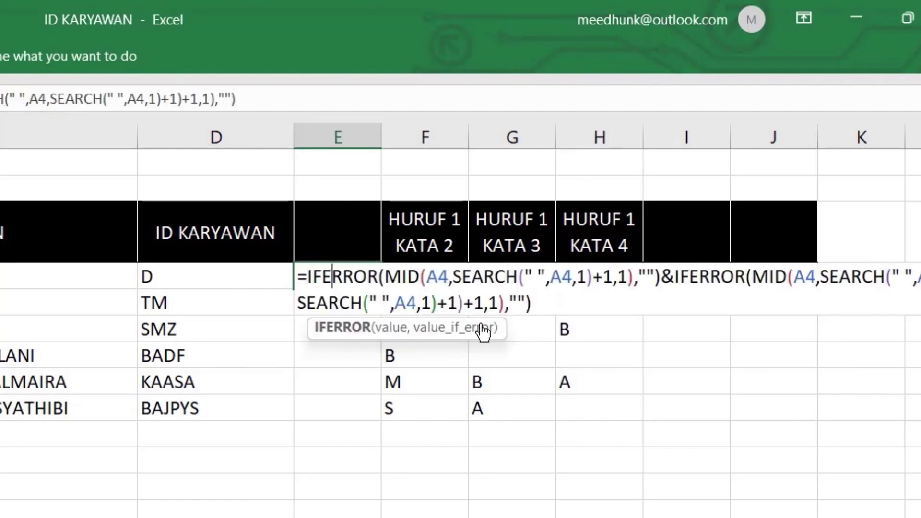
pyautogui.click(546, 303)
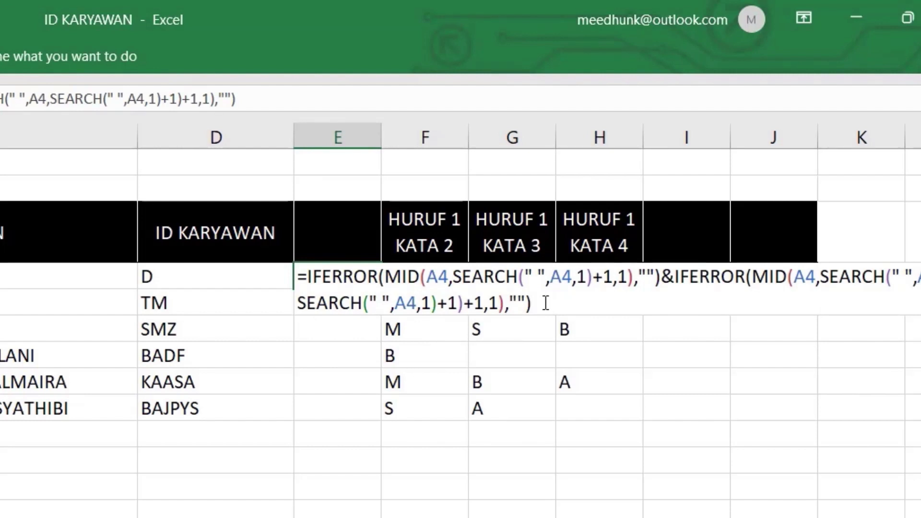
pyautogui.write('&')
pyautogui.hotkey('ctrl', 'v')
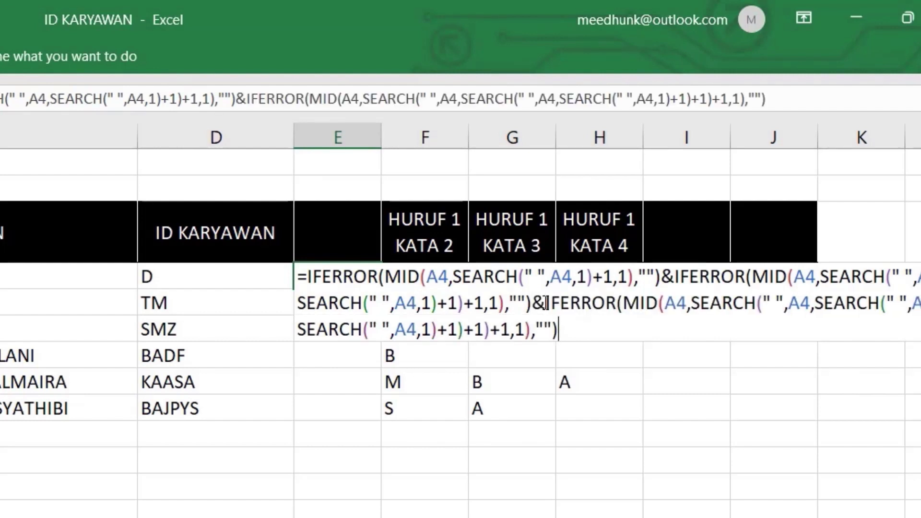
pyautogui.press('Return')
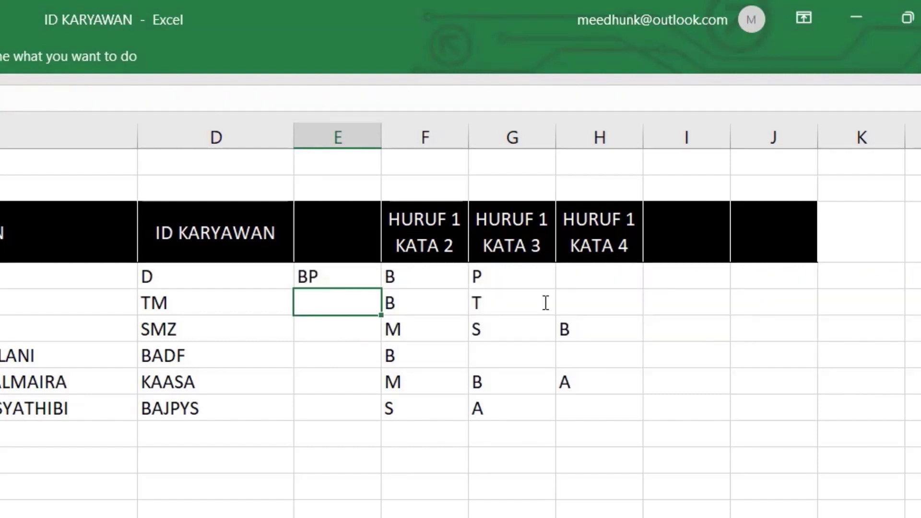
# - Fill the combined company-initials formula from E4 down to E9 and clear the separate word-initial formulas in F4:H10
pyautogui.click(367, 271)
pyautogui.moveTo(381, 287); pyautogui.dragTo(378, 420)
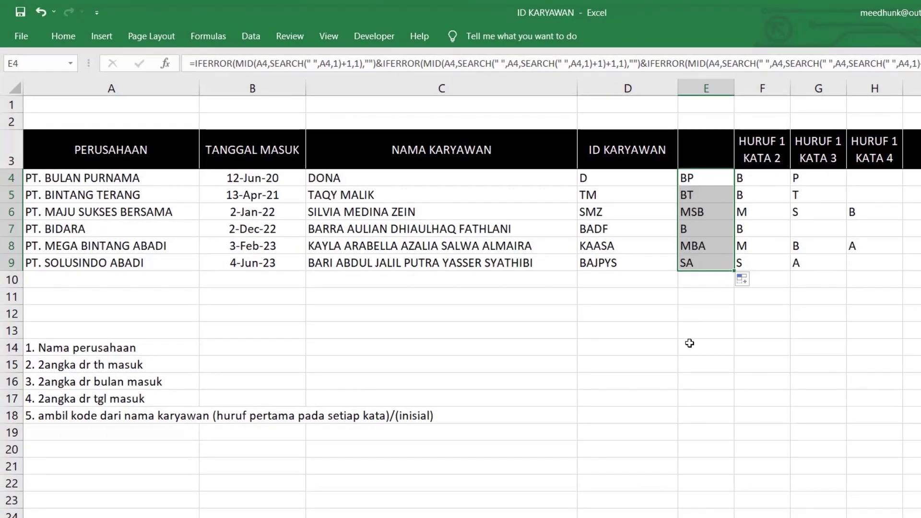
pyautogui.moveTo(769, 182); pyautogui.dragTo(856, 274)
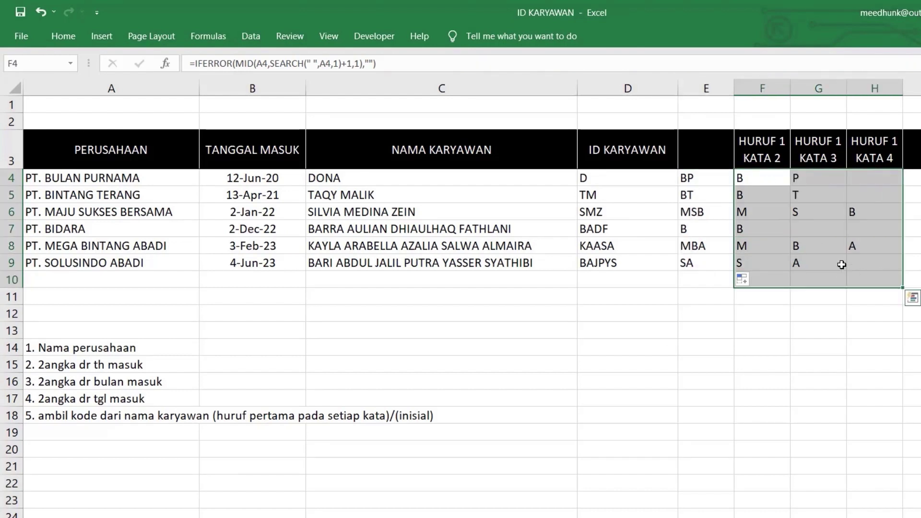
pyautogui.press('Delete')
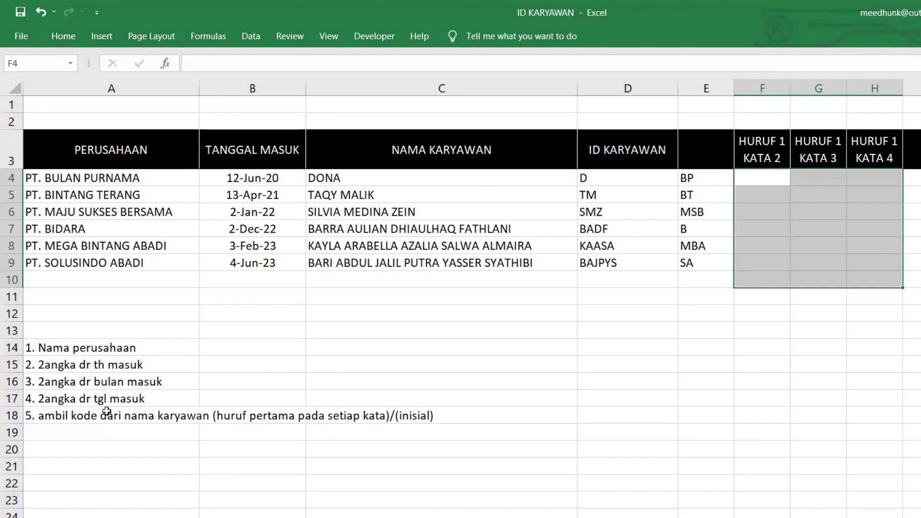
# - Replace the HURUF 1 KATA 2 header in F3 with TEXT
pyautogui.click(760, 145)
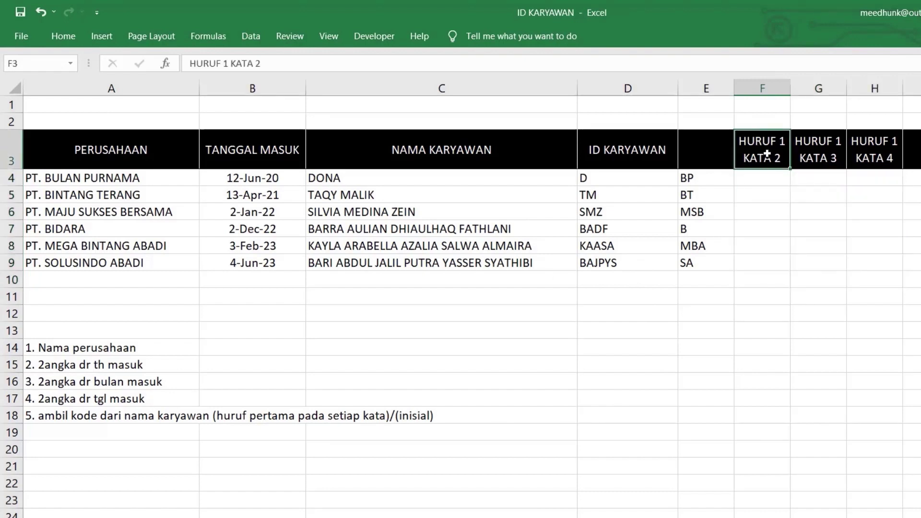
pyautogui.write('TEX')
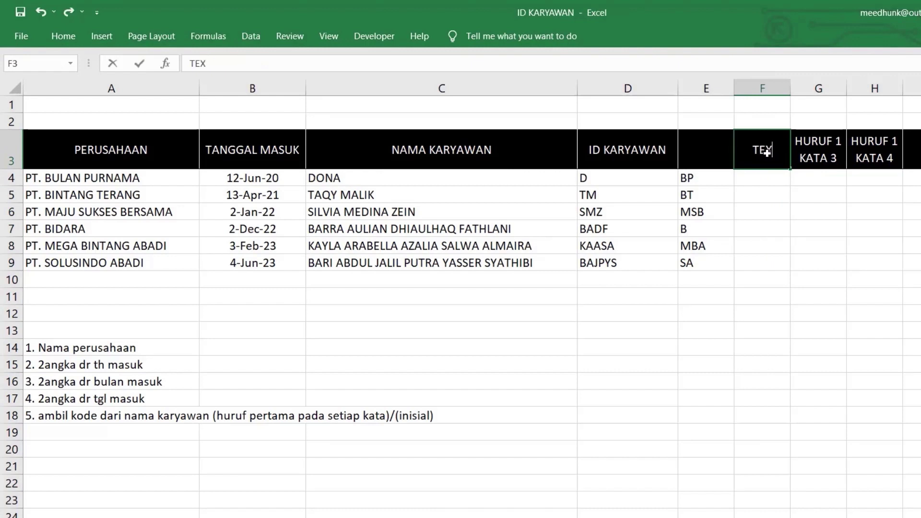
pyautogui.write('T')
pyautogui.press('Return')
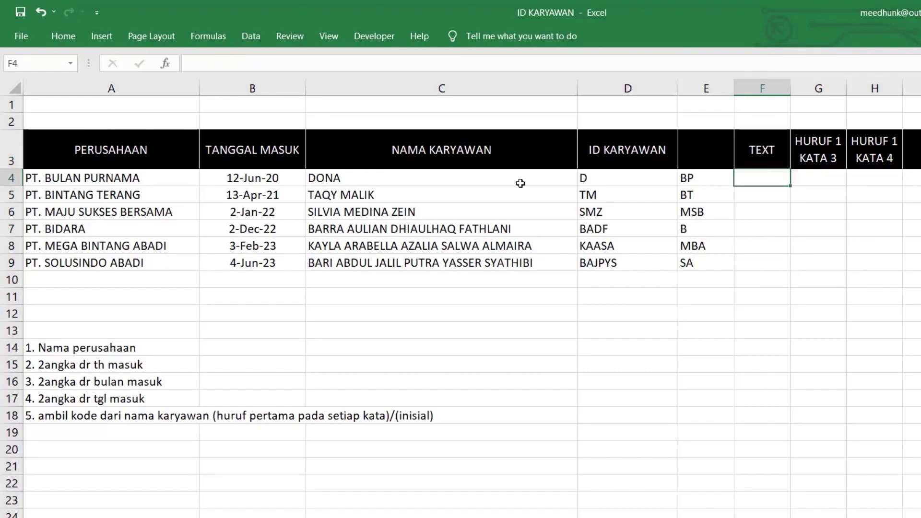
# - Examine the date format types available for the TANGGAL MASUK dates in B4:B9, leaving the format as it is
pyautogui.moveTo(263, 179); pyautogui.dragTo(266, 262)
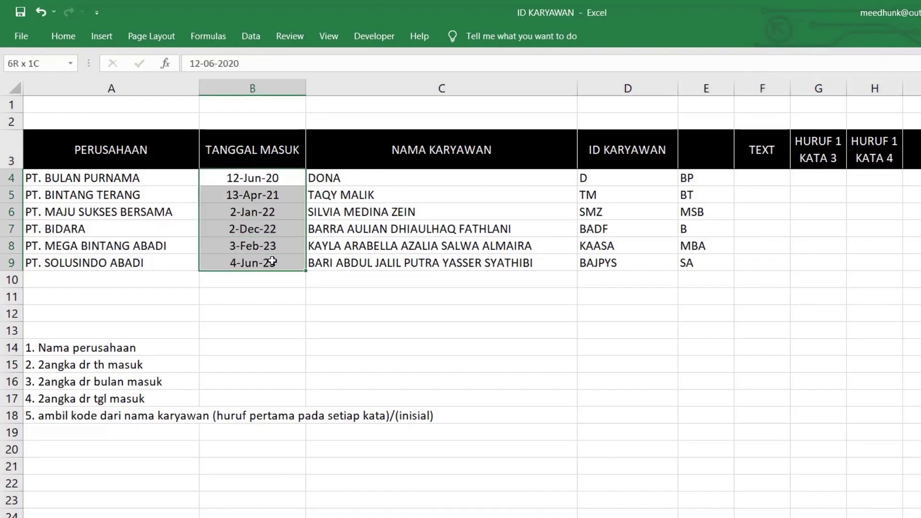
pyautogui.click(58, 37)
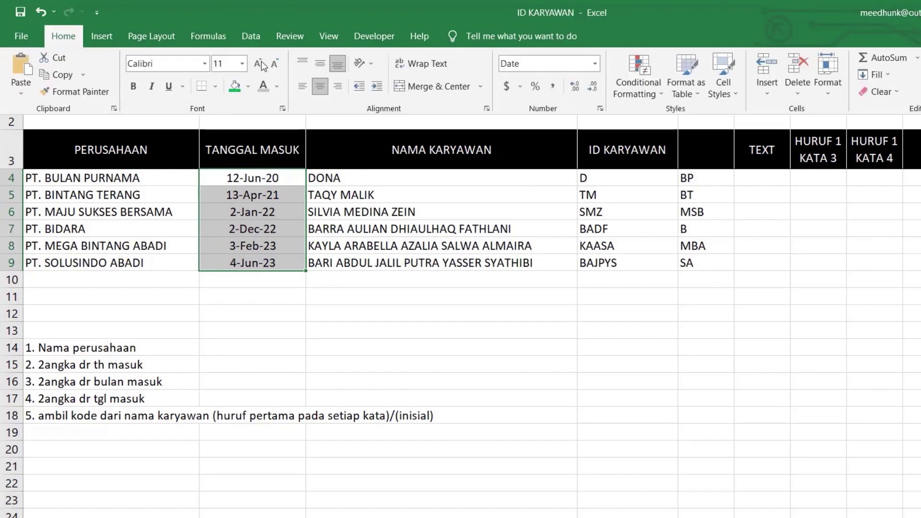
pyautogui.click(595, 64)
pyautogui.click(606, 430)
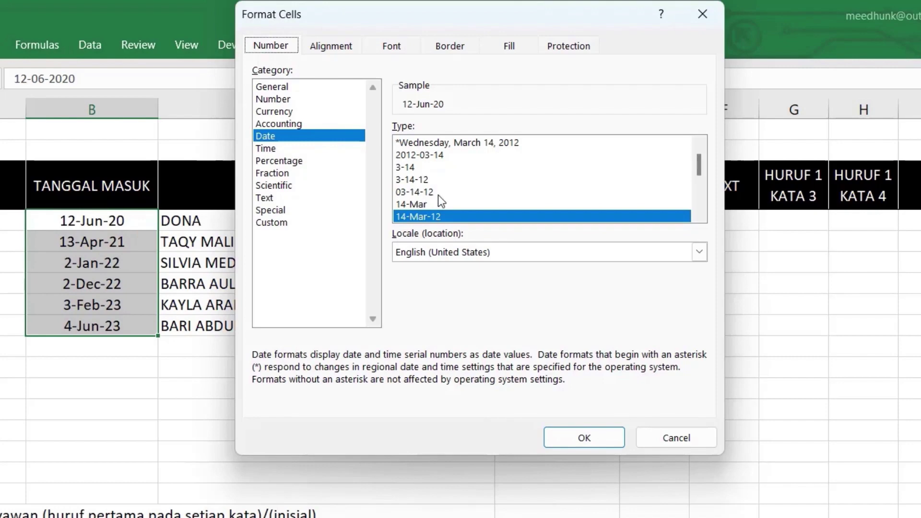
pyautogui.click(667, 439)
# - Enter =TEXT(B4,"YYMMDD") in F4 under the TEXT header and fill it down to F9
pyautogui.click(717, 219)
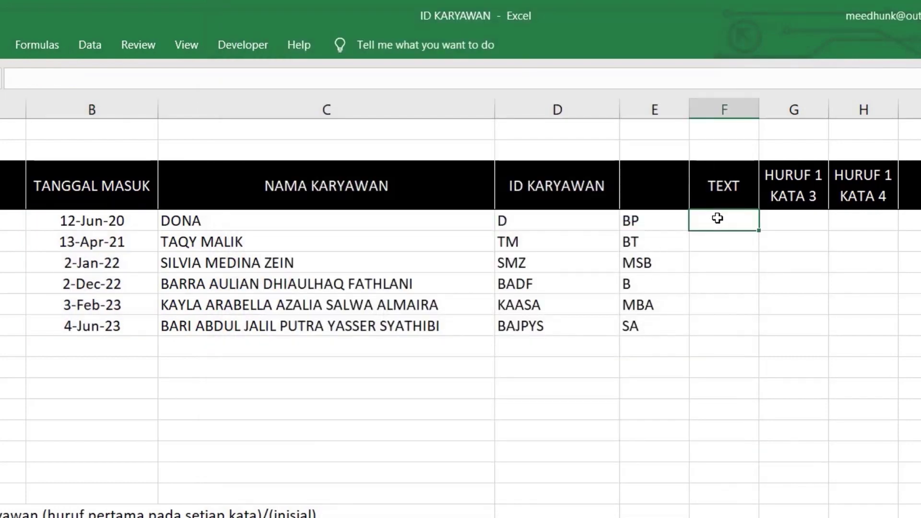
pyautogui.write('=TEXT(')
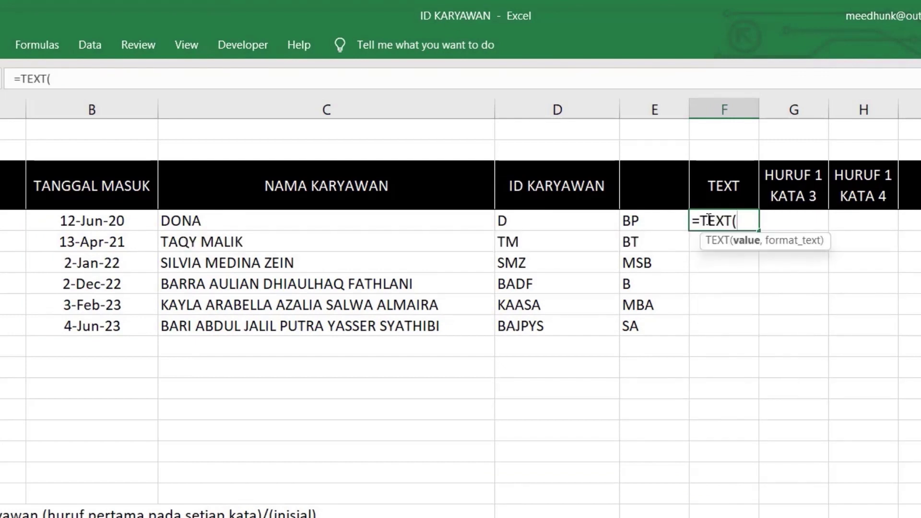
pyautogui.click(128, 219)
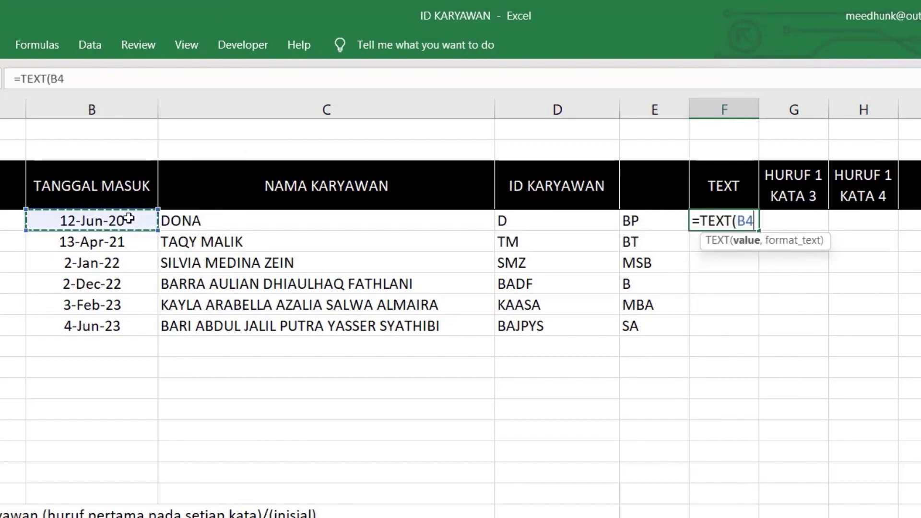
pyautogui.write(',')
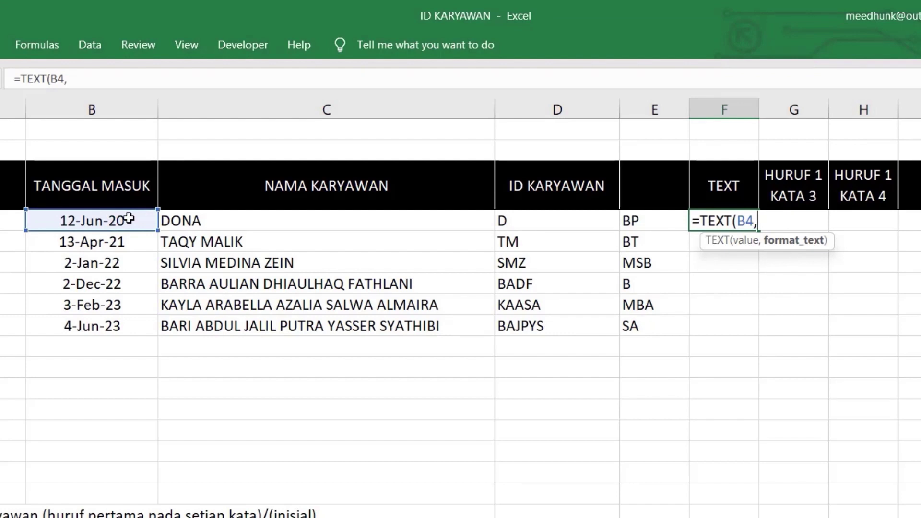
pyautogui.write('"YY')
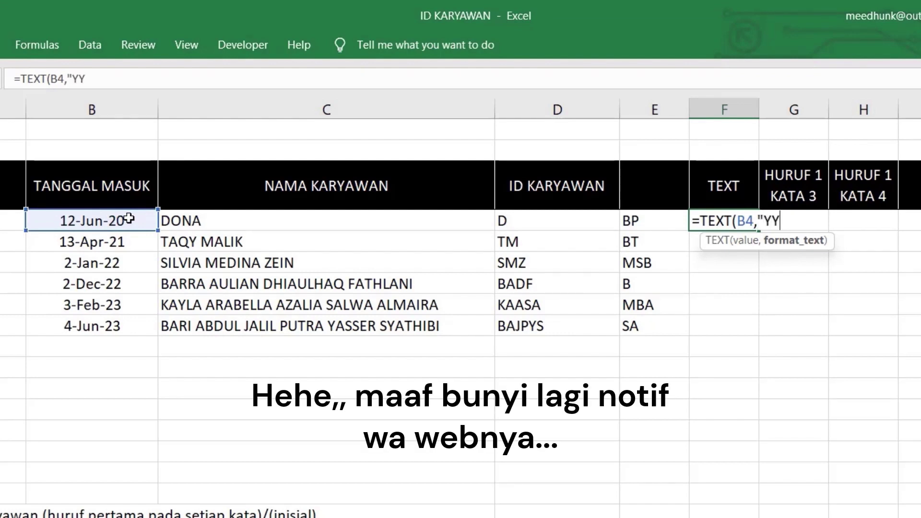
pyautogui.write('MM')
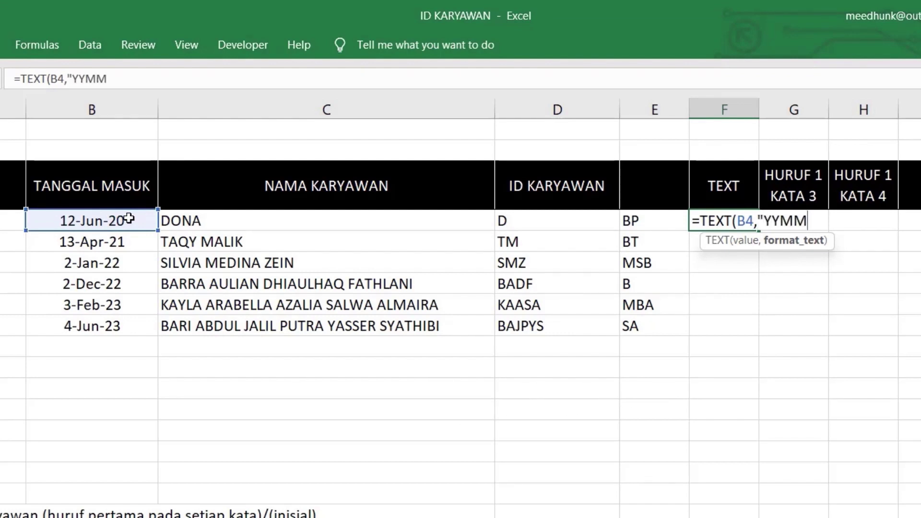
pyautogui.write('DD"')
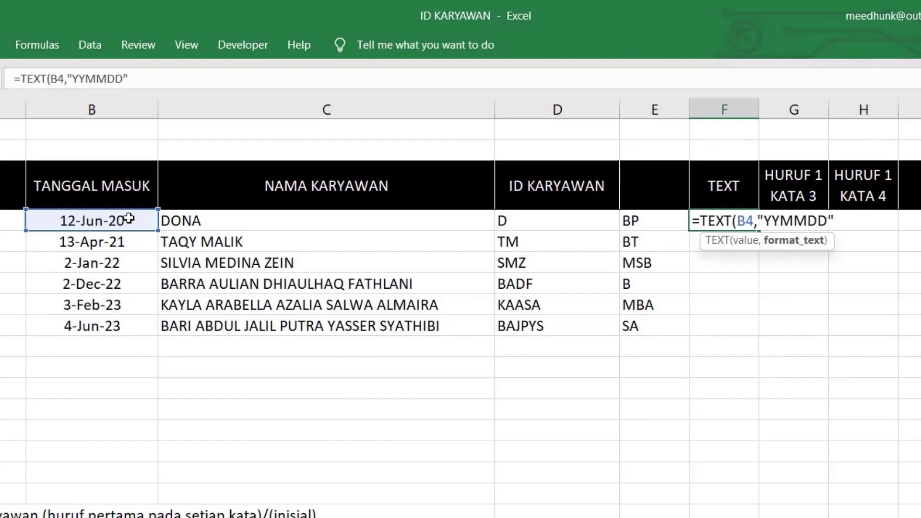
pyautogui.write(')')
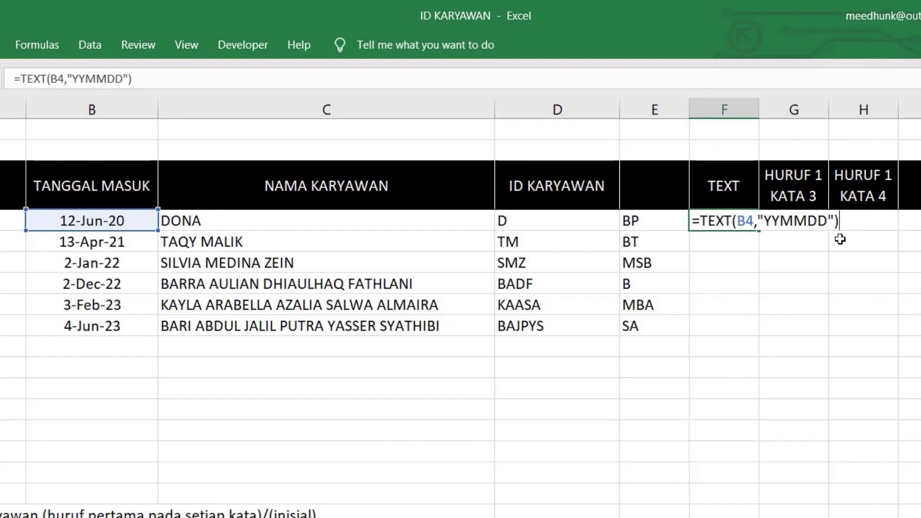
pyautogui.press('Return')
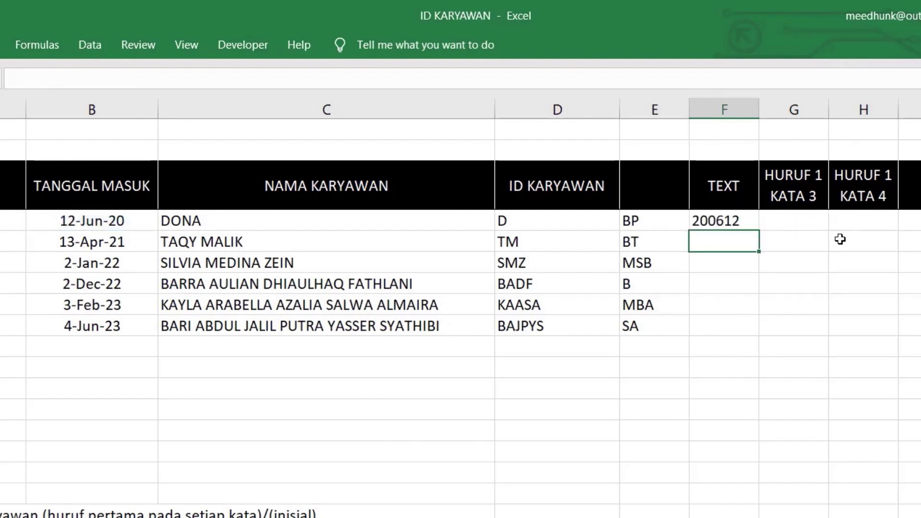
pyautogui.click(716, 216)
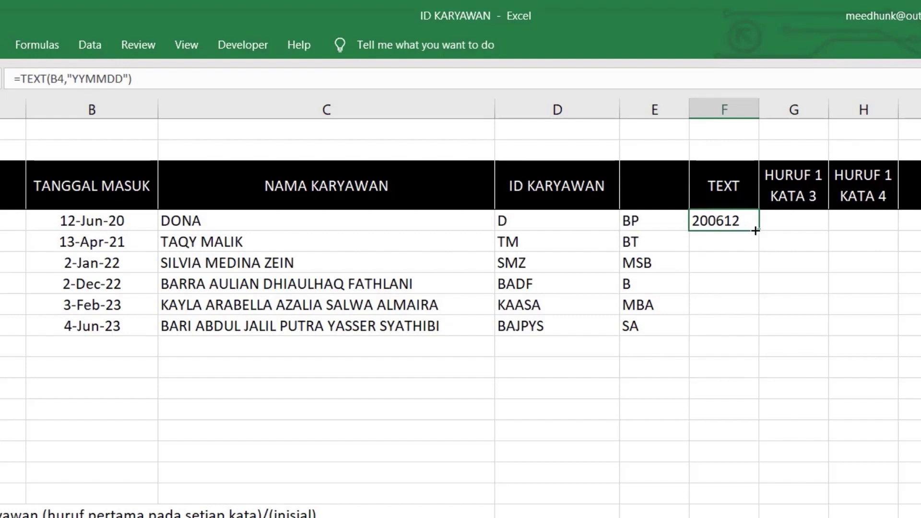
pyautogui.moveTo(755, 231); pyautogui.dragTo(759, 337)
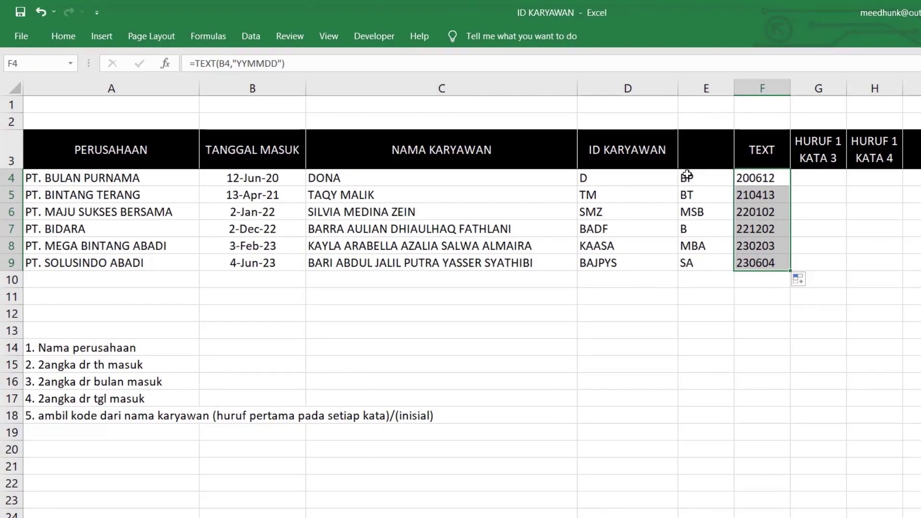
# - Copy the company-initials formula from E4 and insert it at the start of the D4 formula, before LEFT(C4,1), joined with &
pyautogui.click(694, 180)
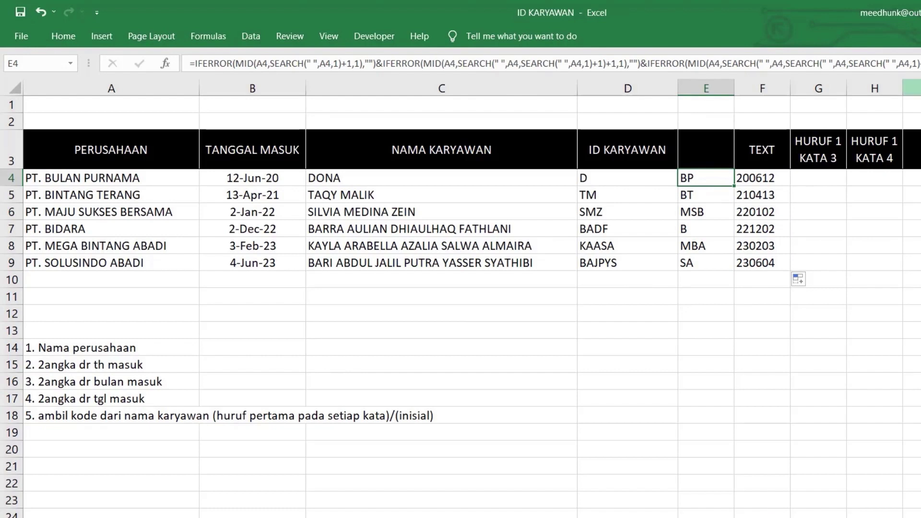
pyautogui.doubleClick(693, 178)
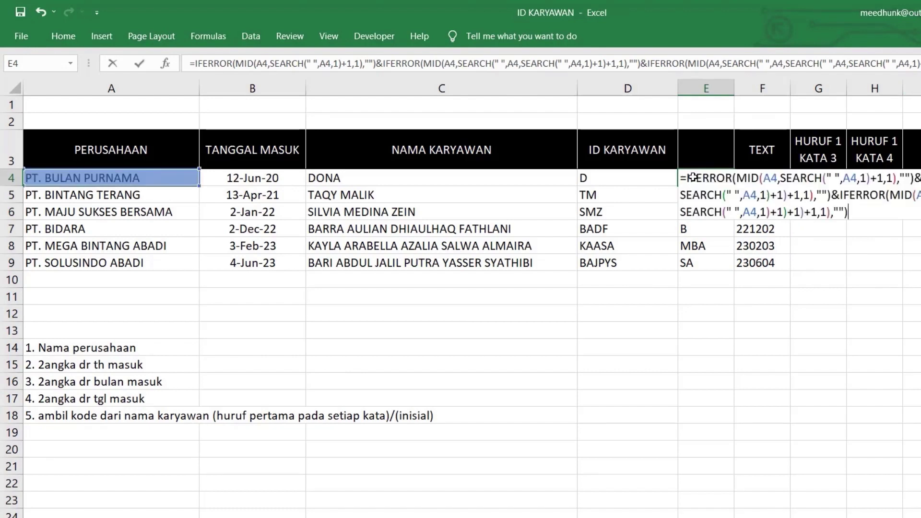
pyautogui.moveTo(686, 178); pyautogui.dragTo(853, 218)
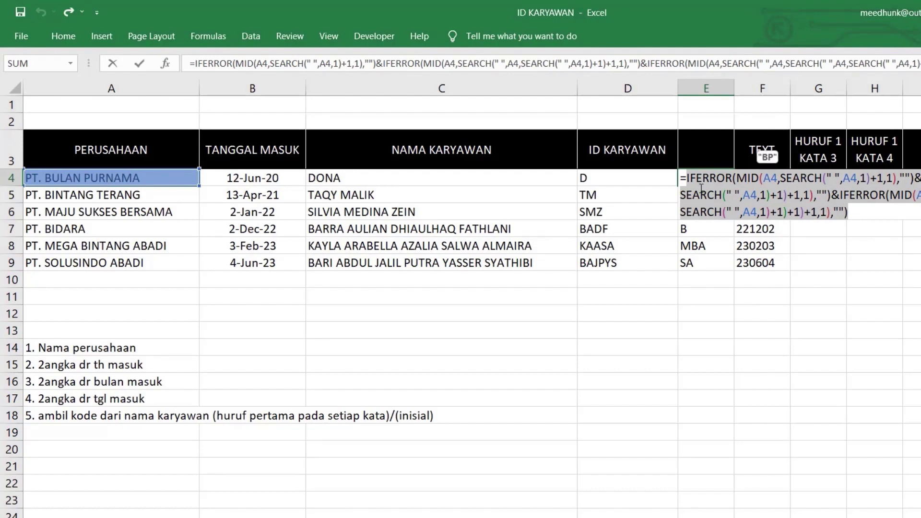
pyautogui.press('Return')
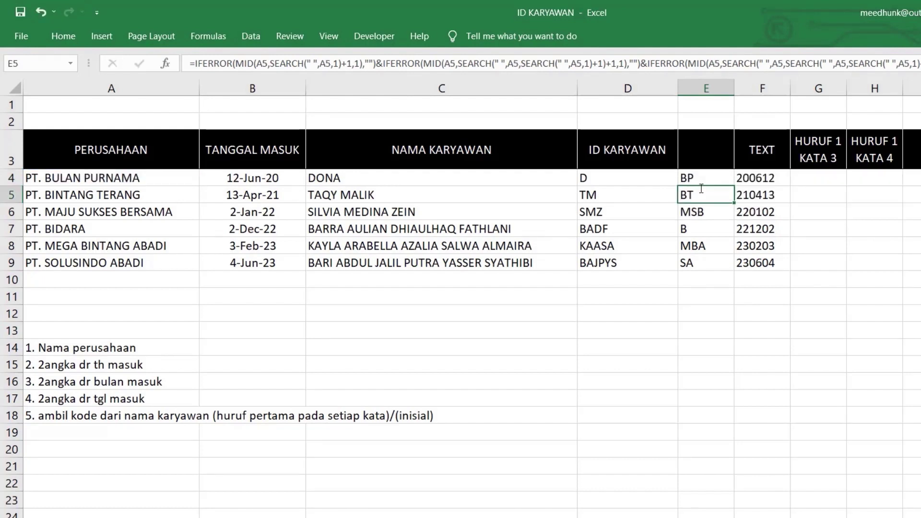
pyautogui.doubleClick(619, 178)
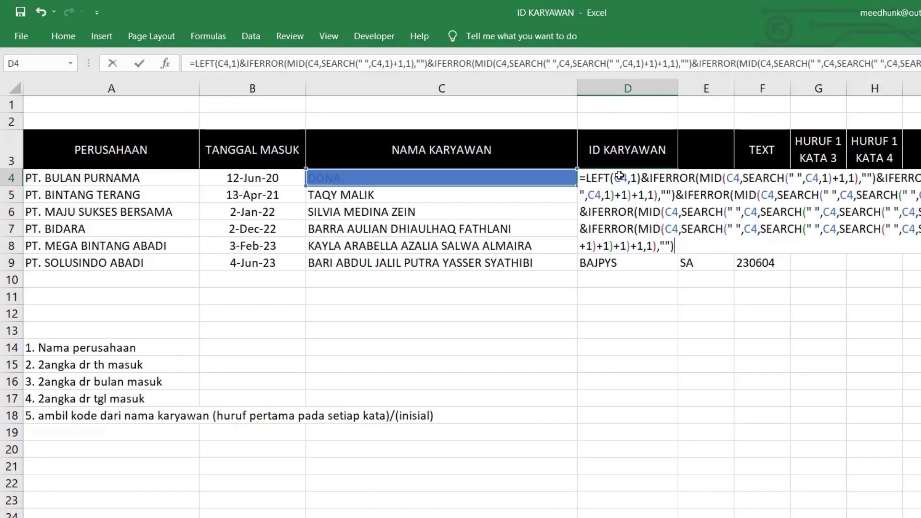
pyautogui.click(587, 179)
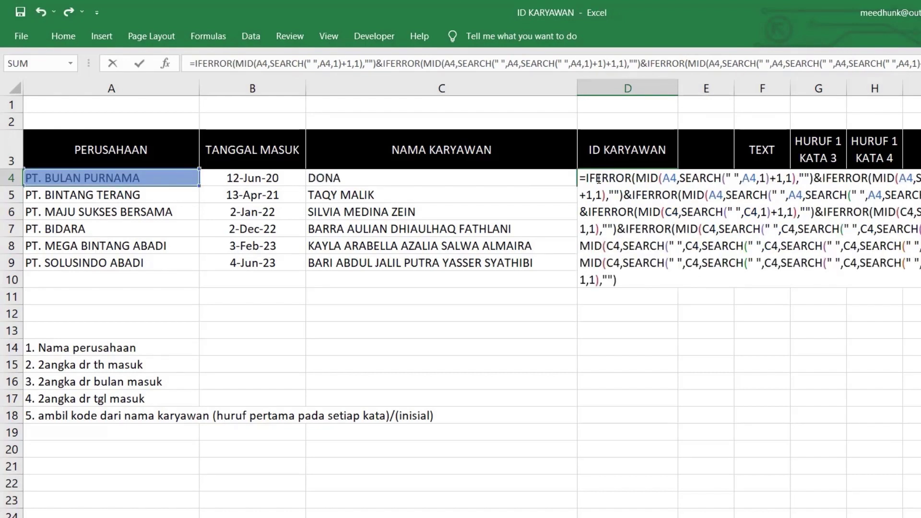
pyautogui.write('&')
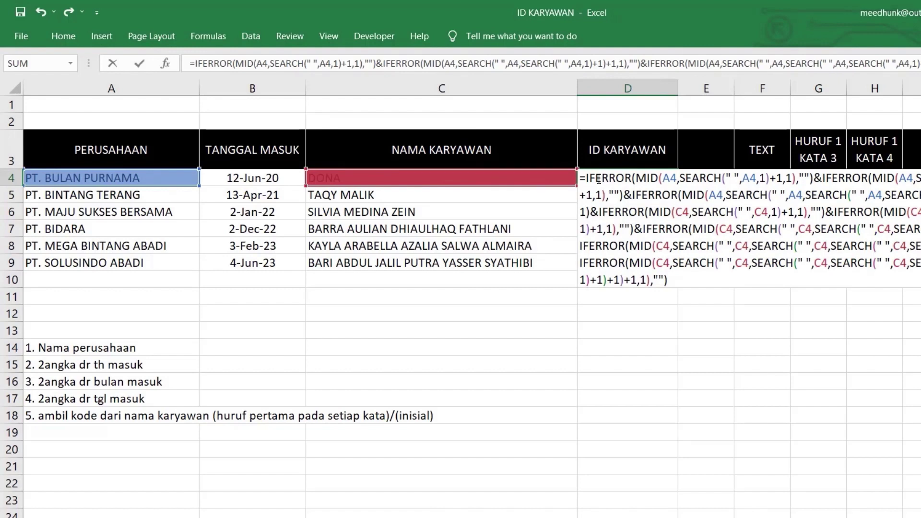
pyautogui.press('Return')
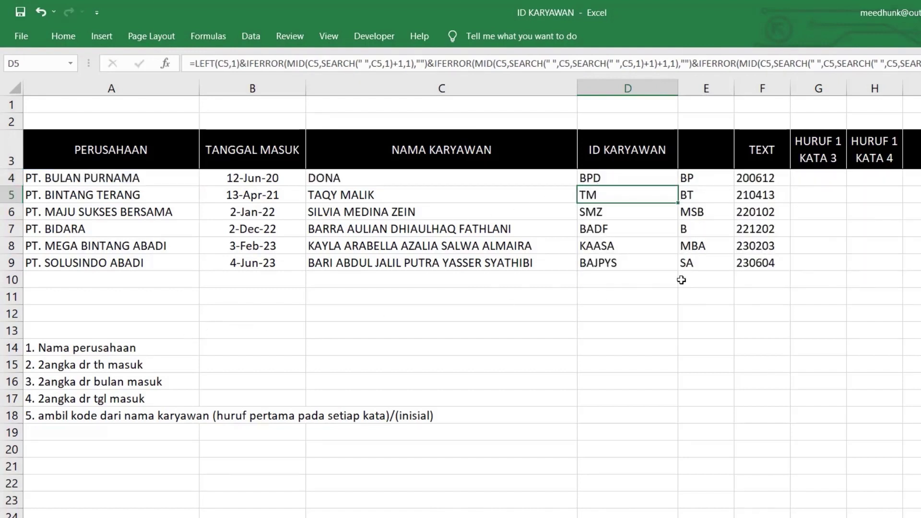
pyautogui.click(762, 178)
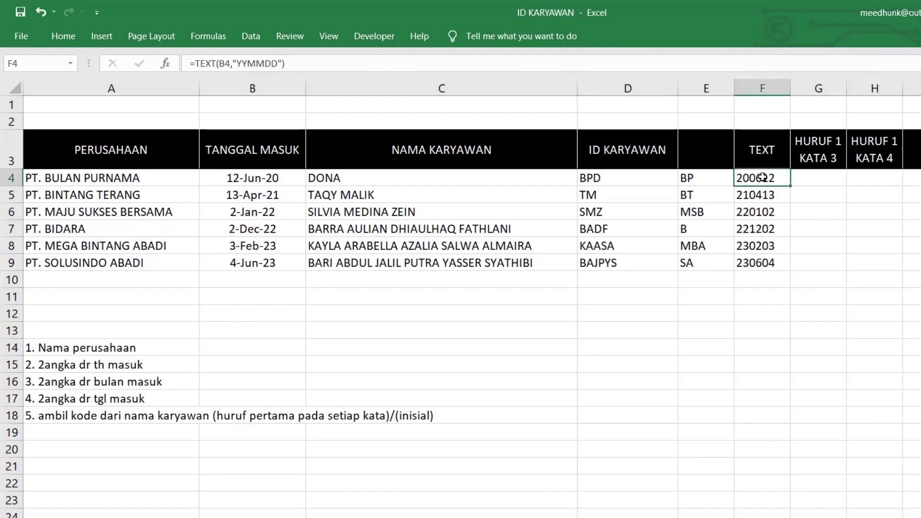
pyautogui.doubleClick(763, 177)
pyautogui.moveTo(743, 178); pyautogui.dragTo(862, 178)
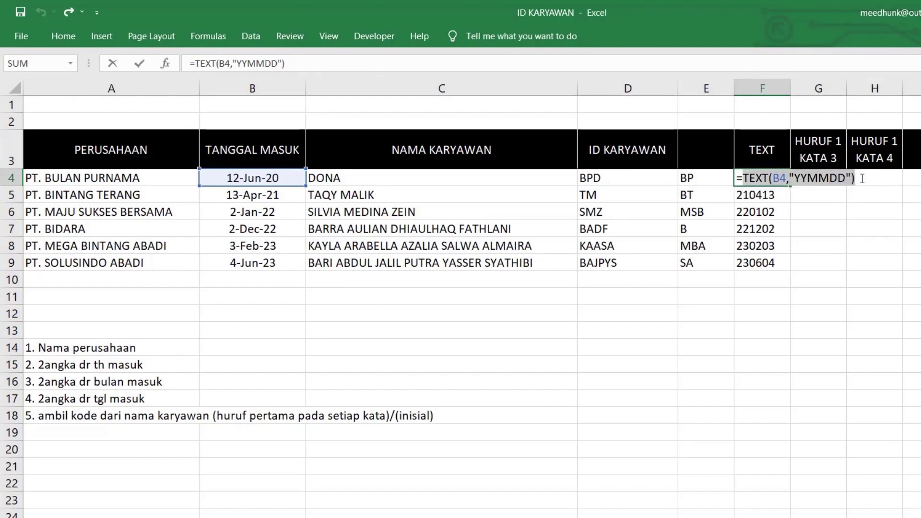
pyautogui.press('Return')
pyautogui.click(598, 177)
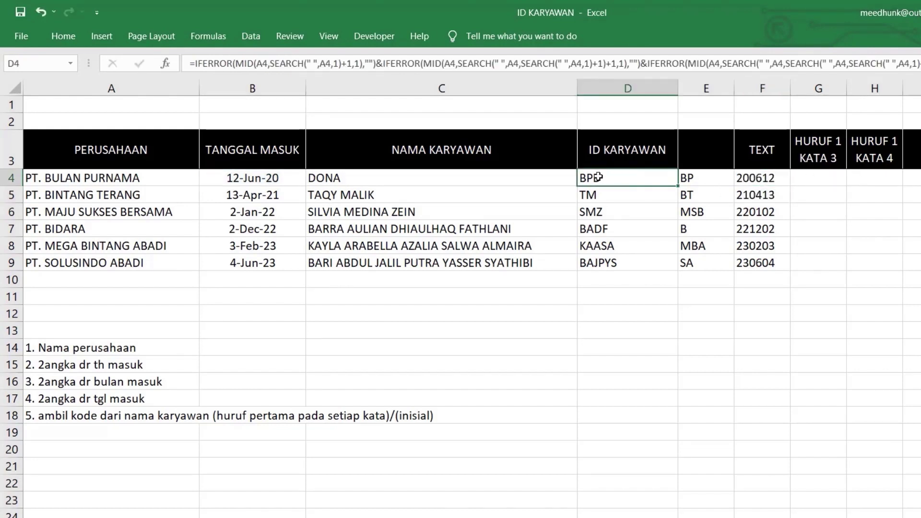
pyautogui.doubleClick(599, 178)
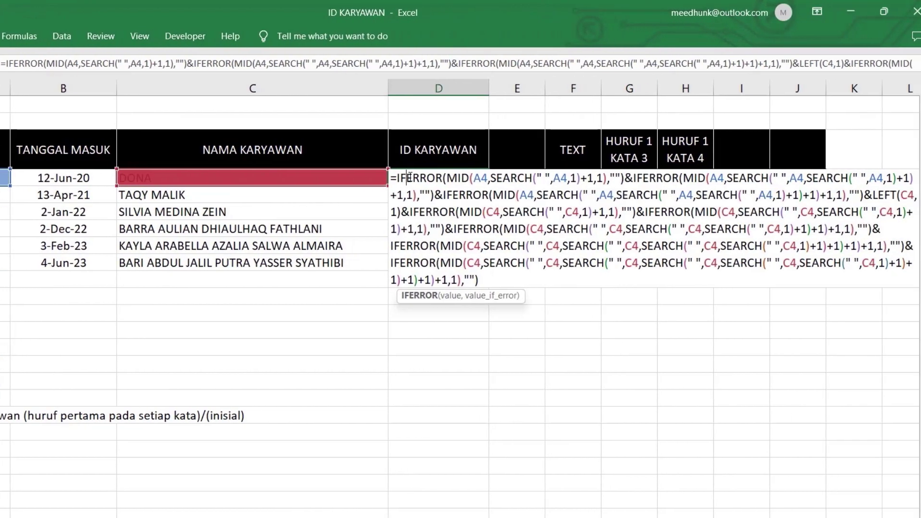
pyautogui.click(442, 195)
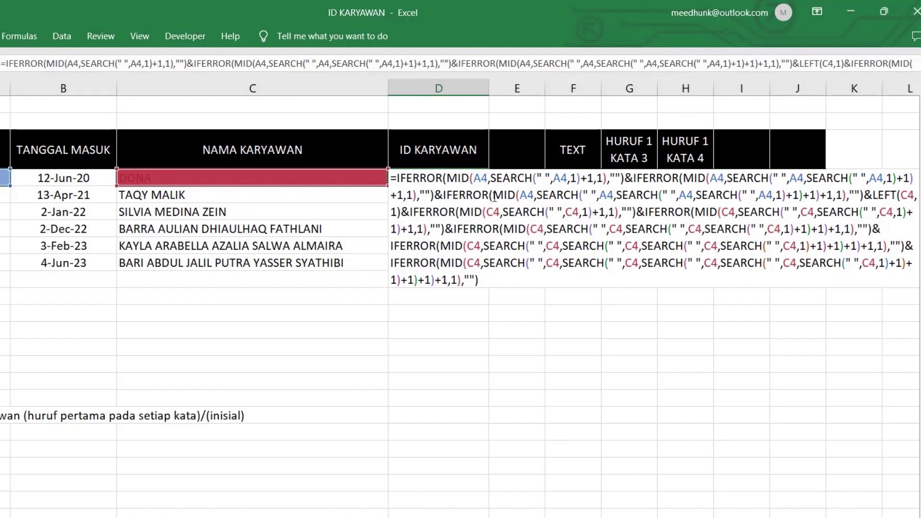
pyautogui.press('Return')
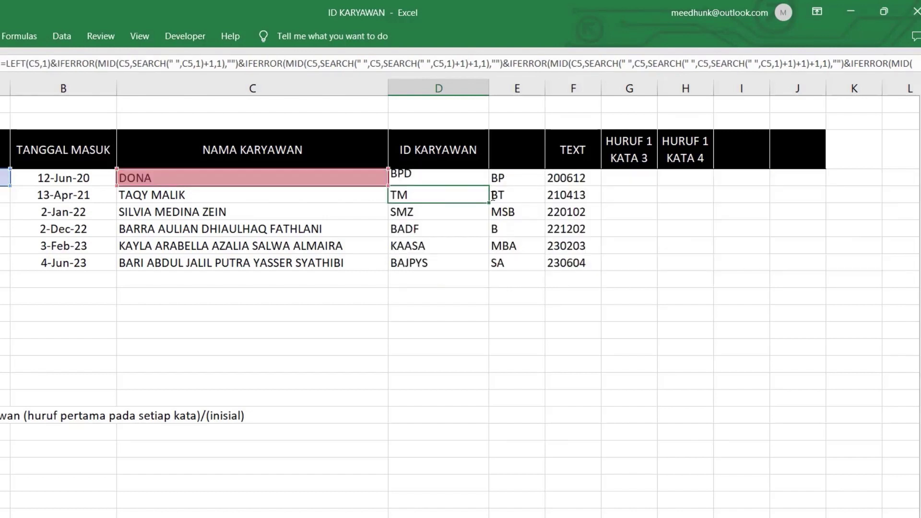
pyautogui.click(413, 177)
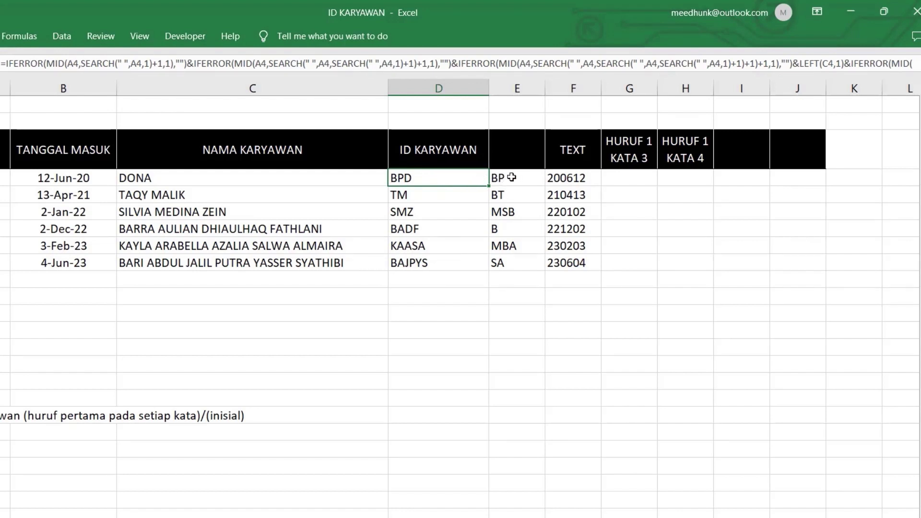
pyautogui.click(518, 195)
pyautogui.click(571, 194)
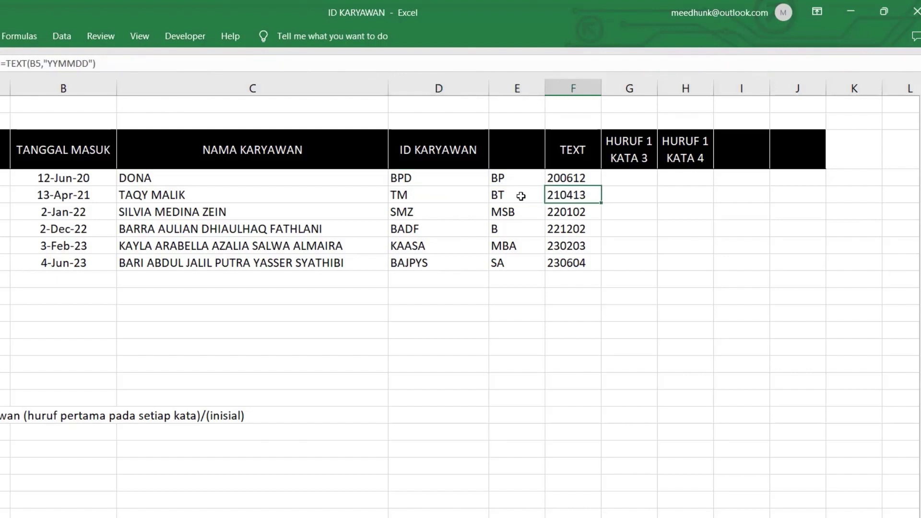
pyautogui.click(437, 199)
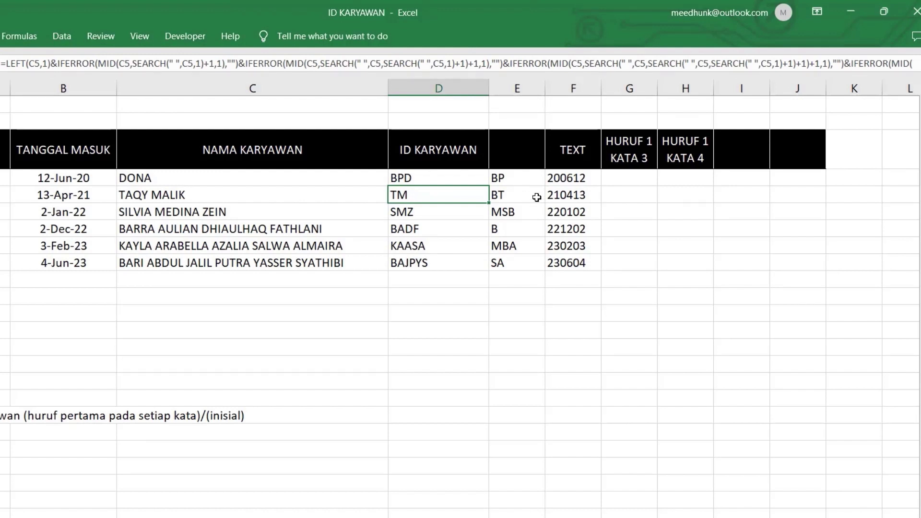
# - Copy TEXT(B5,"YYMMDD") from F5 and append it to the end of the company-initials formula in E5, joined with &
pyautogui.doubleClick(558, 196)
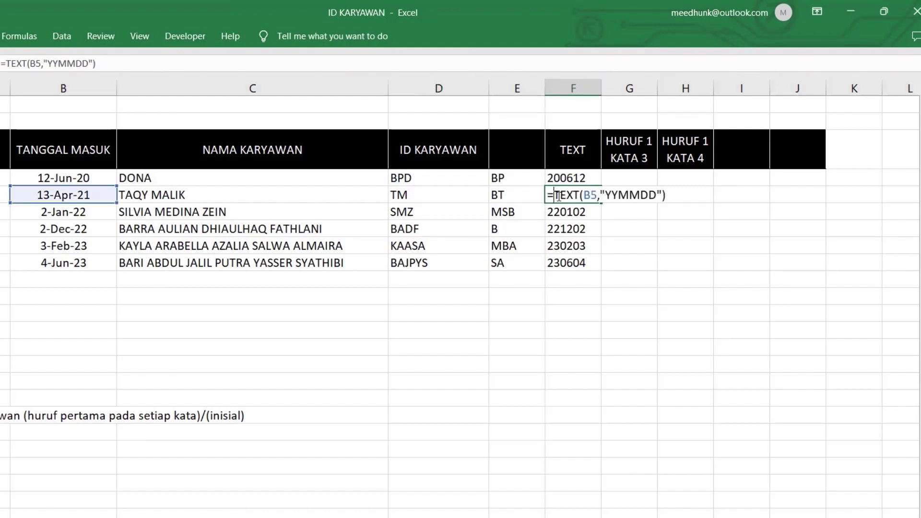
pyautogui.moveTo(556, 196); pyautogui.dragTo(670, 212)
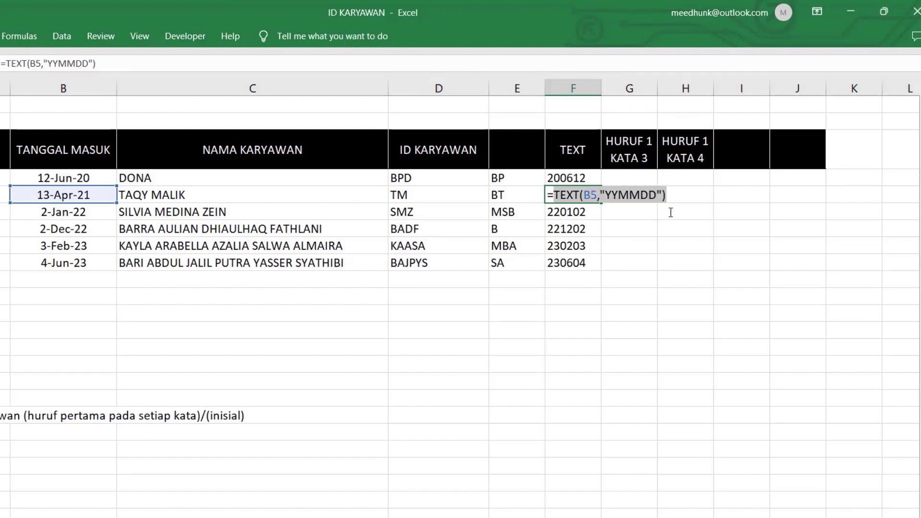
pyautogui.press('Return')
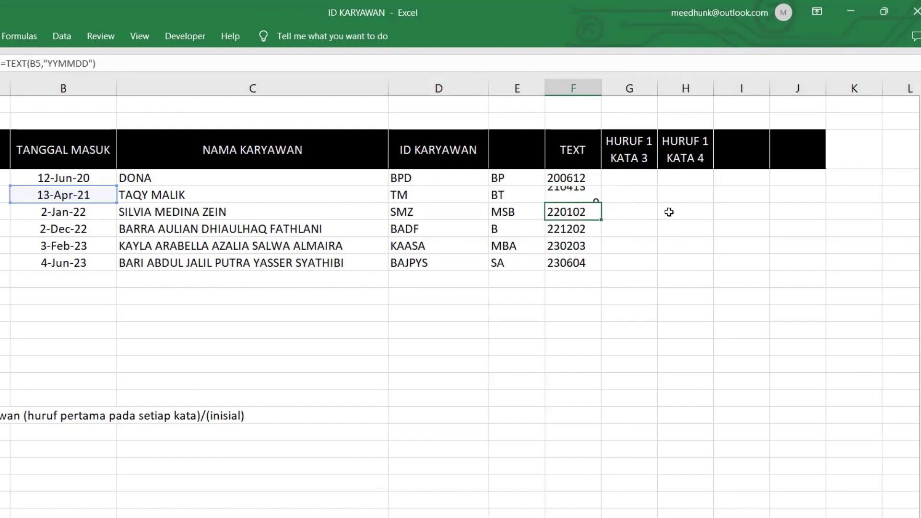
pyautogui.doubleClick(510, 196)
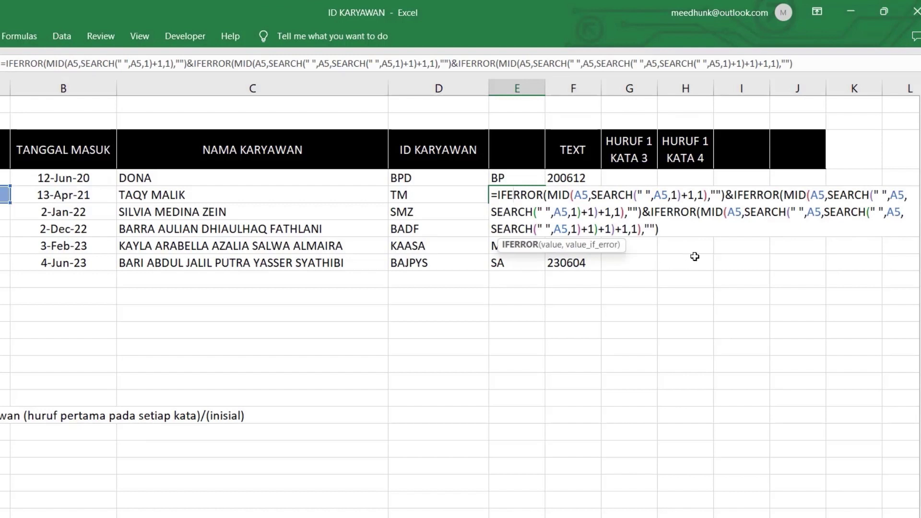
pyautogui.click(667, 227)
pyautogui.write('&')
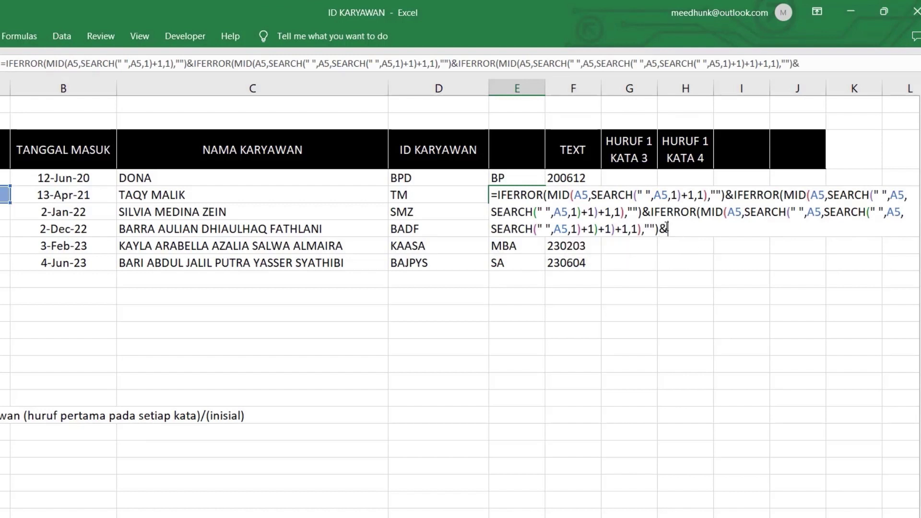
pyautogui.write('TEXT(B5,"YYMMDD")')
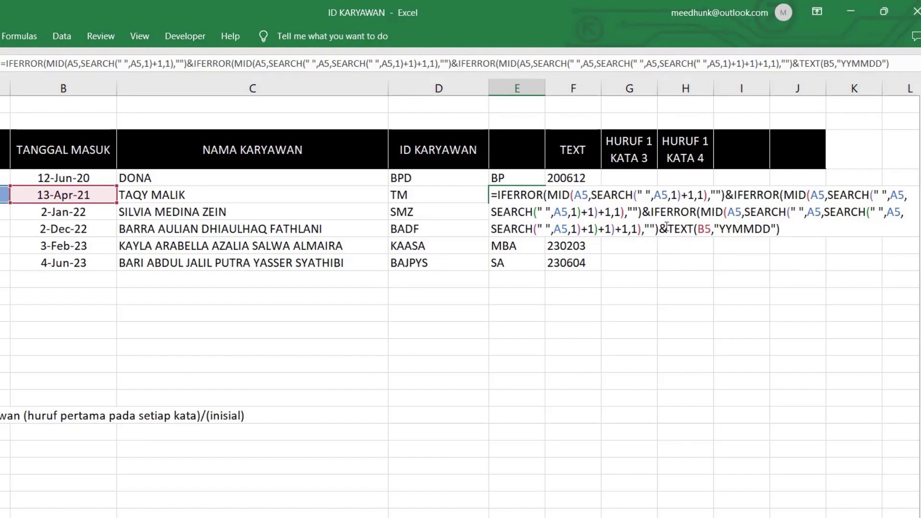
pyautogui.press('Return')
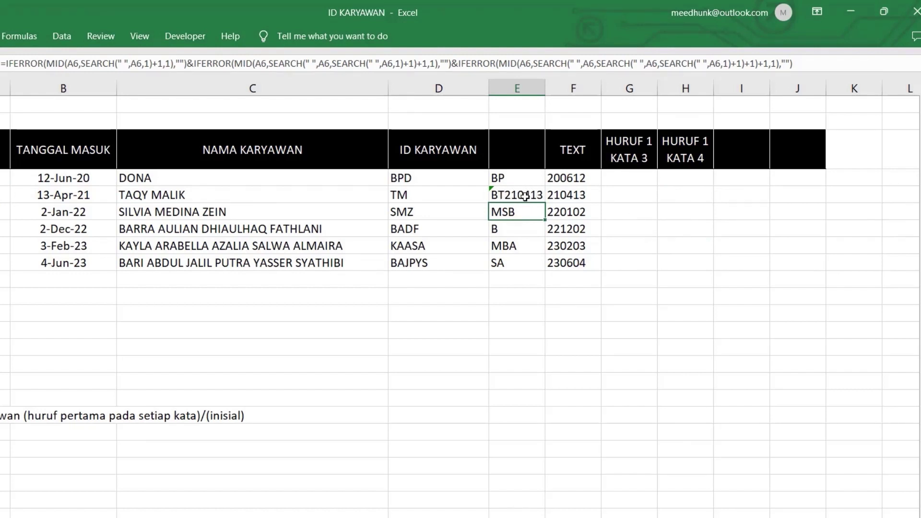
# - Copy the employee-initials formula from D5, without its equals sign, and append it to the end of the E5 formula, joined with &
pyautogui.doubleClick(410, 195)
pyautogui.moveTo(392, 194); pyautogui.dragTo(508, 266)
pyautogui.hotkey('ctrl', 'c')
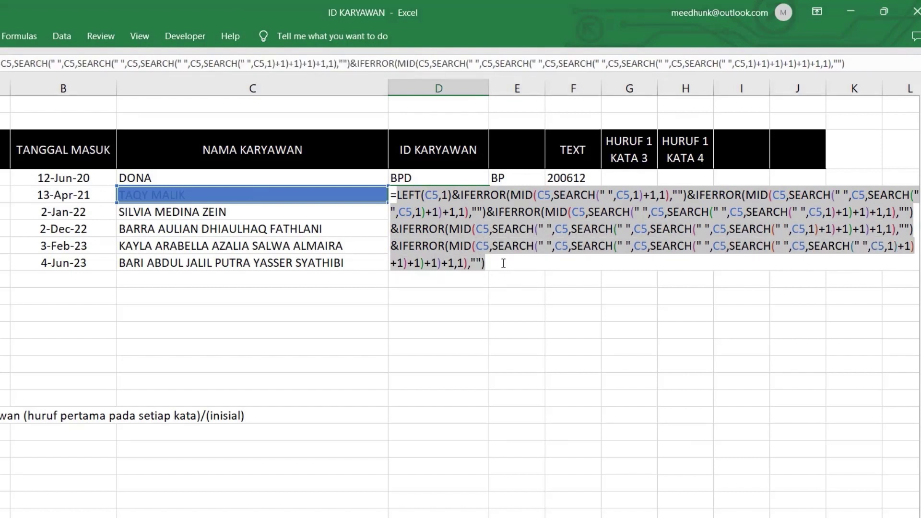
pyautogui.press('Return')
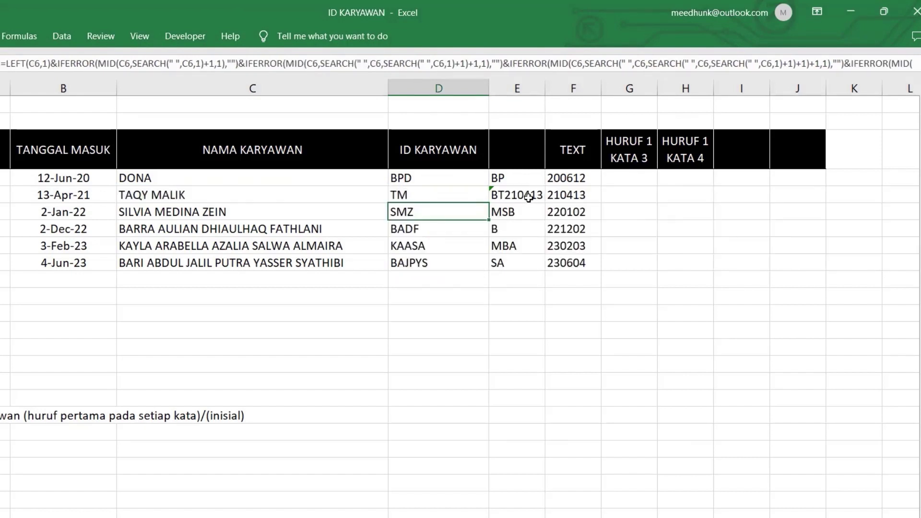
pyautogui.click(527, 195)
pyautogui.doubleClick(527, 194)
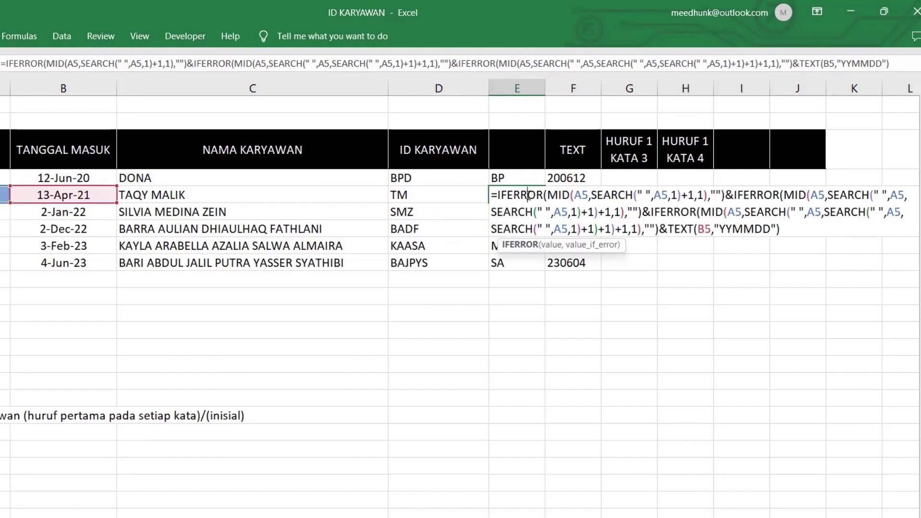
pyautogui.click(784, 229)
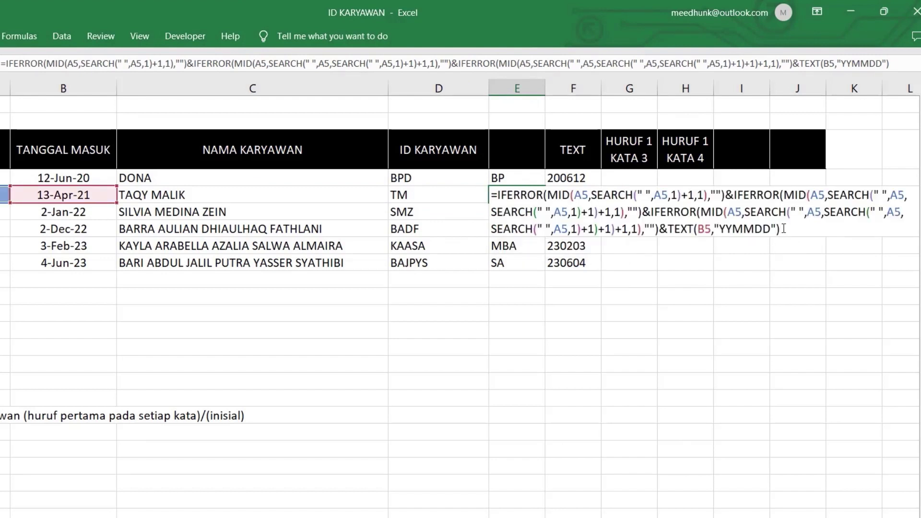
pyautogui.write('&')
pyautogui.hotkey('ctrl', 'v')
pyautogui.press('Return')
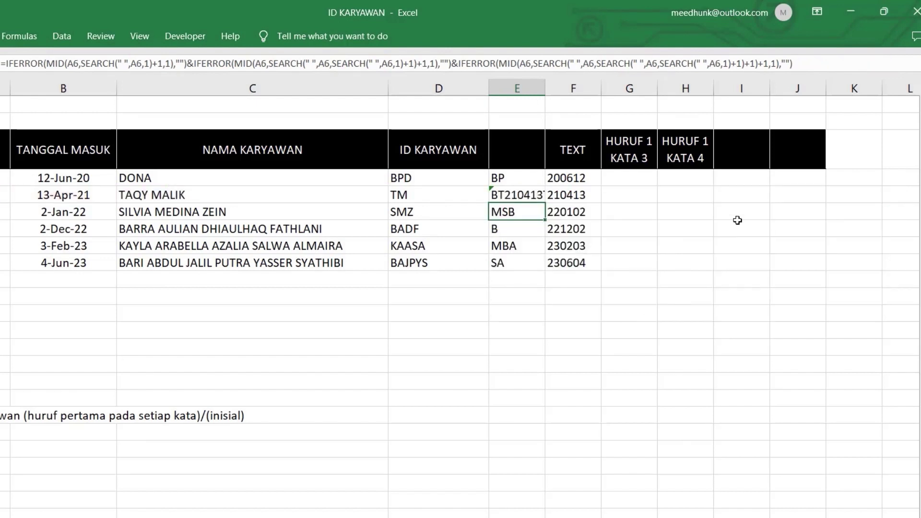
# - Fill the combined E5 formula through E4:E9 and widen column E to fit the full IDs
pyautogui.click(523, 192)
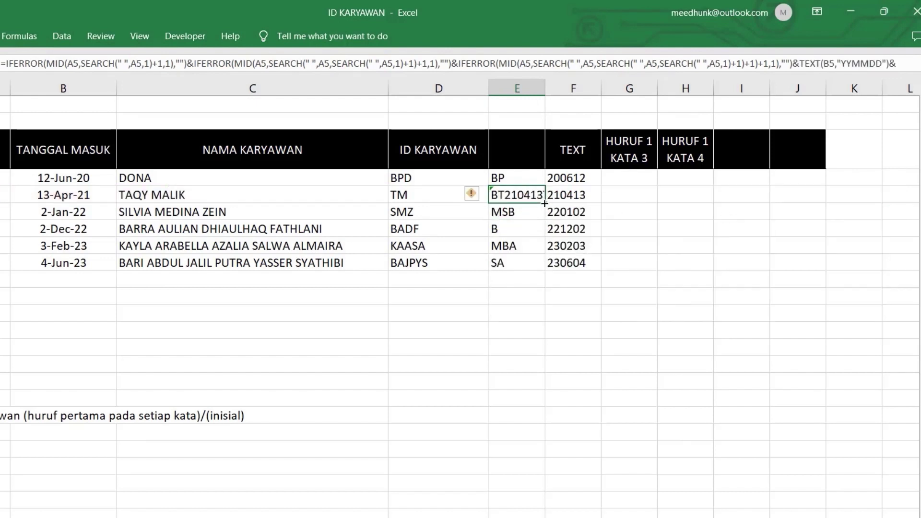
pyautogui.moveTo(540, 201); pyautogui.dragTo(547, 269)
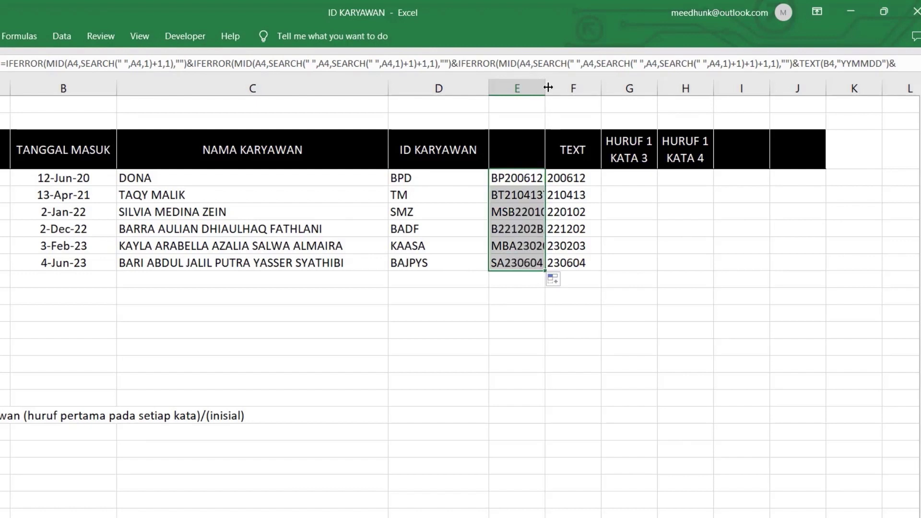
pyautogui.moveTo(546, 88); pyautogui.dragTo(602, 88)
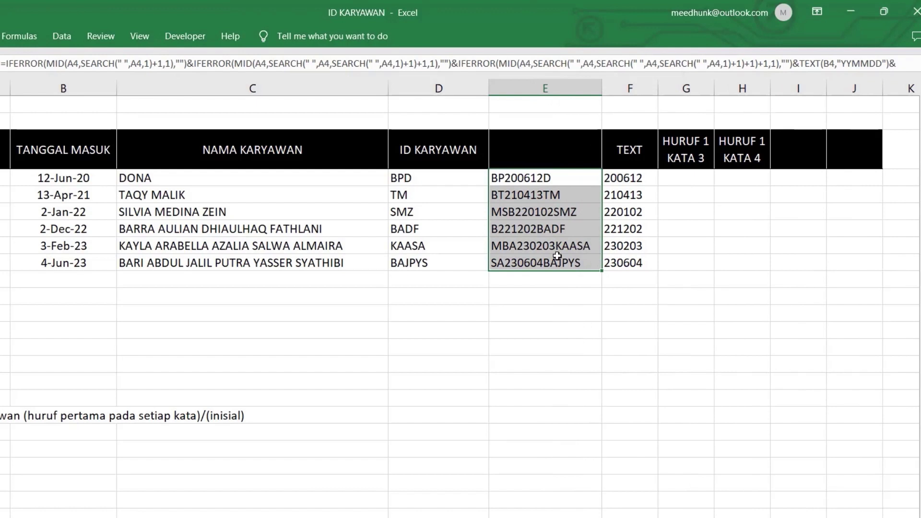
# - Replace the D4 formula under ID KARYAWAN with the complete formula copied from E4, and fill it down to D9
pyautogui.doubleClick(541, 180)
pyautogui.moveTo(495, 179); pyautogui.dragTo(912, 393)
pyautogui.hotkey('ctrl', 'c')
pyautogui.press('Return')
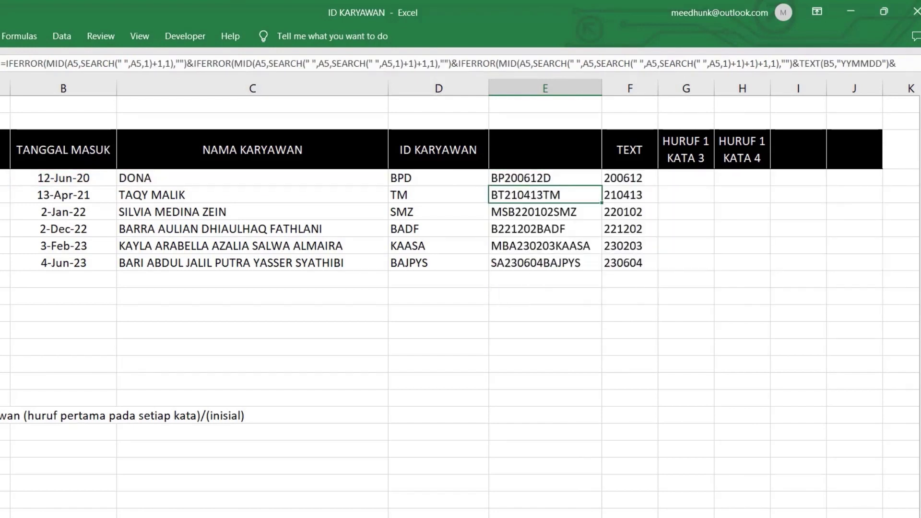
pyautogui.click(446, 179)
pyautogui.doubleClick(447, 179)
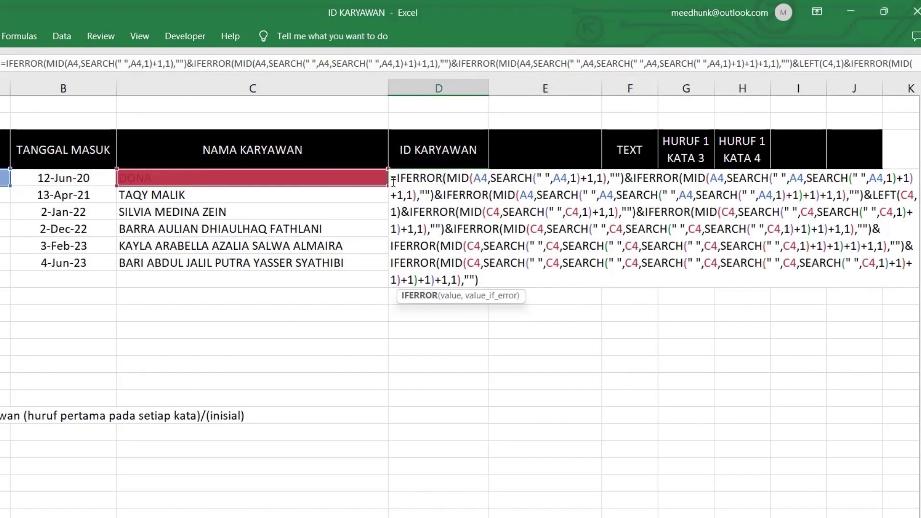
pyautogui.moveTo(391, 178); pyautogui.dragTo(525, 292)
pyautogui.hotkey('ctrl', 'v')
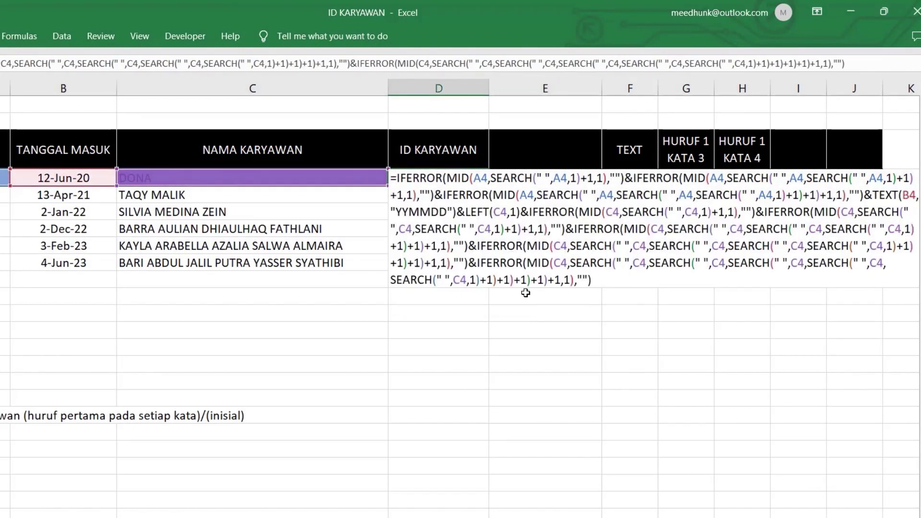
pyautogui.press('Return')
pyautogui.click(450, 178)
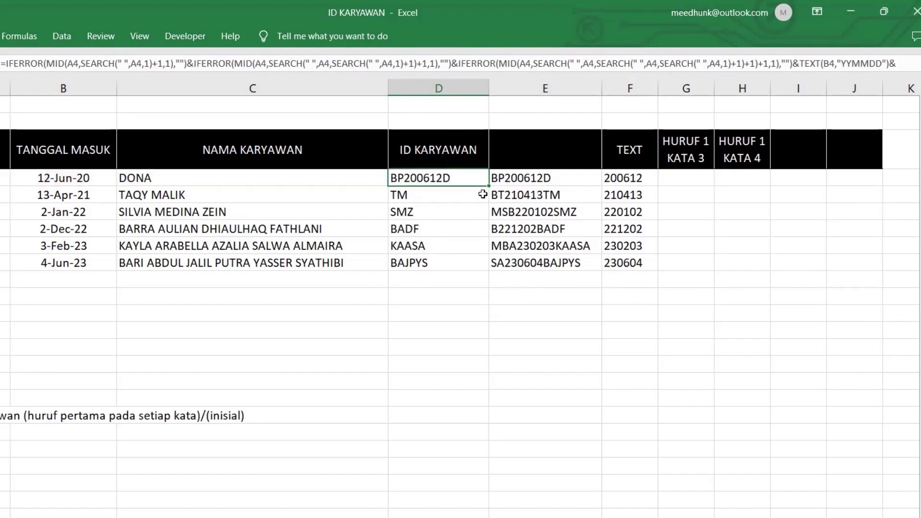
pyautogui.moveTo(489, 185); pyautogui.dragTo(488, 269)
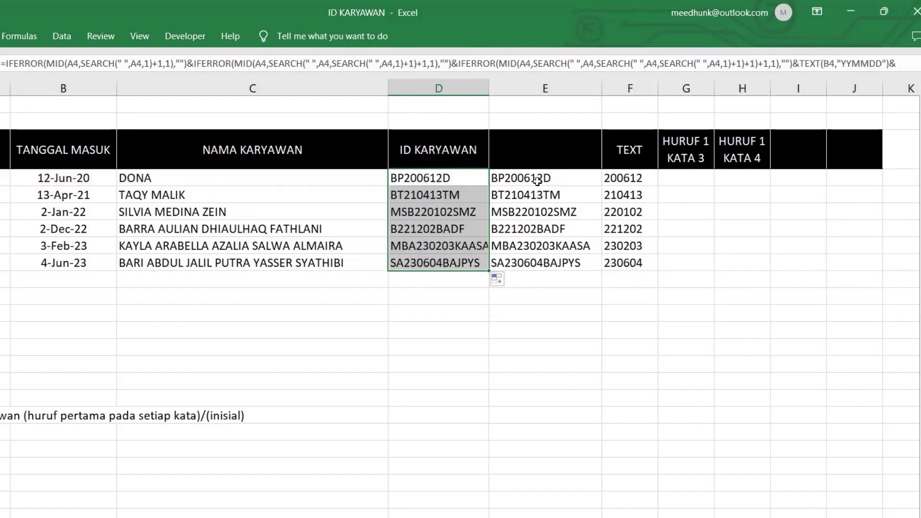
# - Clear the helper cells E4:F9 and widen column D to fit the full IDs
pyautogui.moveTo(537, 180); pyautogui.dragTo(646, 258)
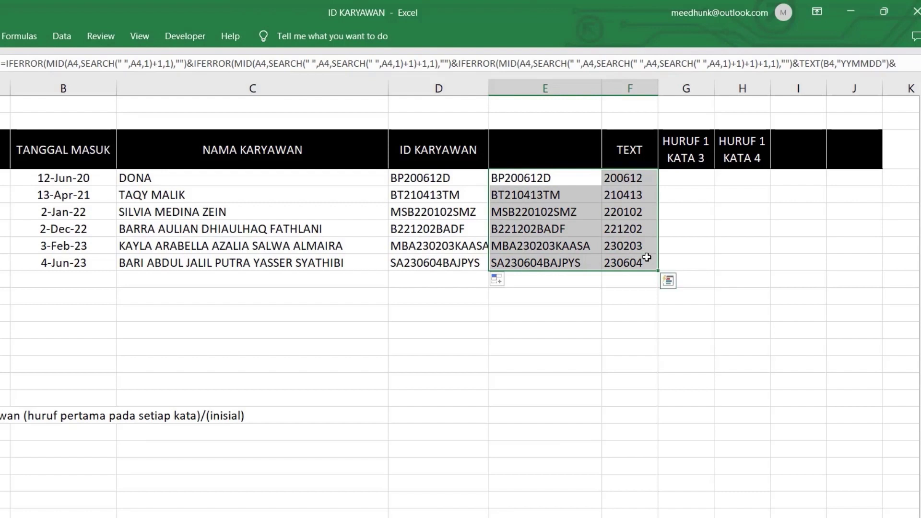
pyautogui.press('Delete')
pyautogui.moveTo(487, 85); pyautogui.dragTo(518, 86)
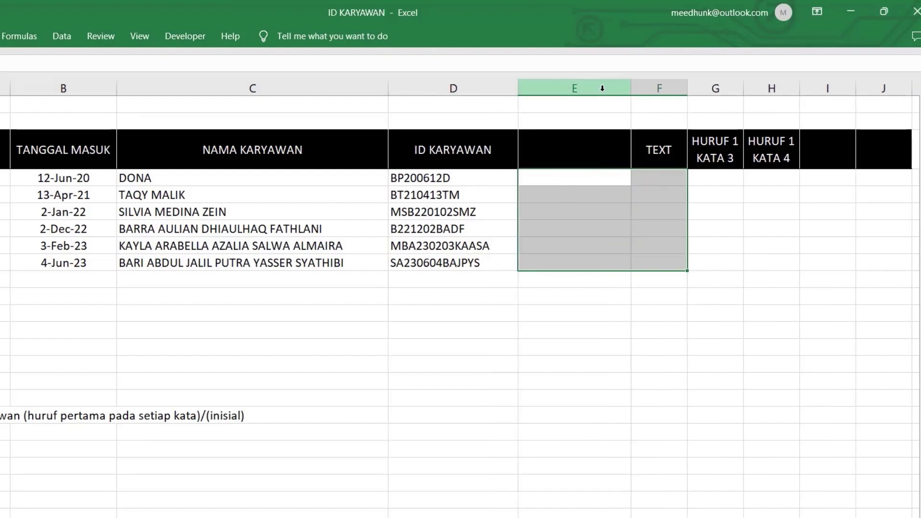
# - Delete the helper columns E through J from the worksheet
pyautogui.moveTo(602, 88); pyautogui.dragTo(853, 156)
pyautogui.rightClick(815, 167)
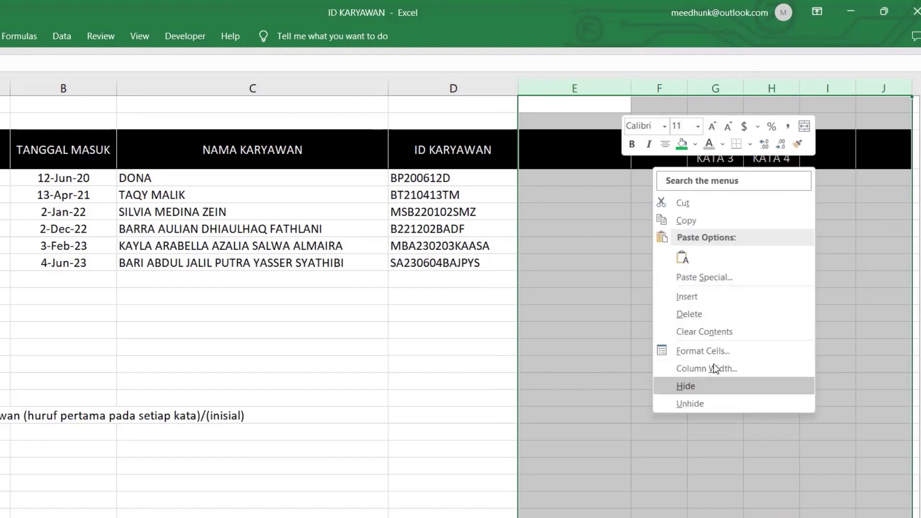
pyautogui.click(690, 314)
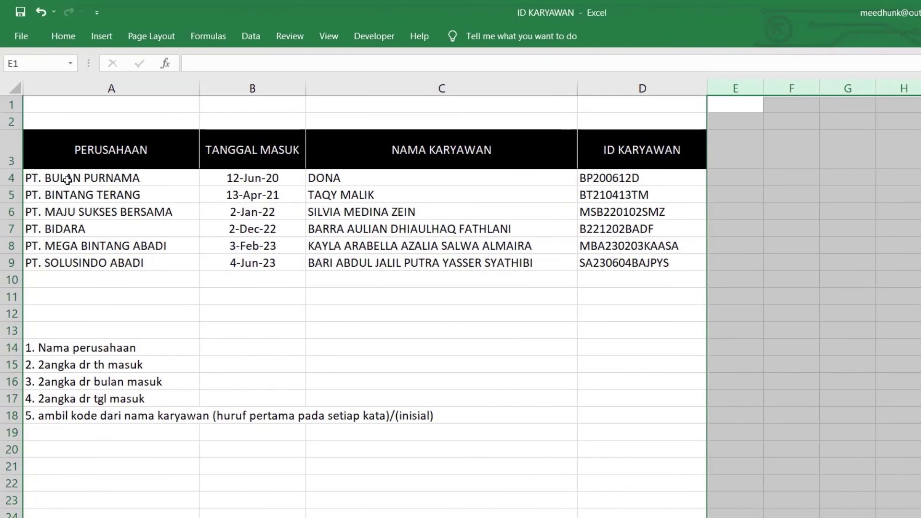
# - Apply All Borders to the data range A4:D9 and hide the worksheet gridlines
pyautogui.moveTo(67, 180); pyautogui.dragTo(588, 265)
pyautogui.rightClick(667, 247)
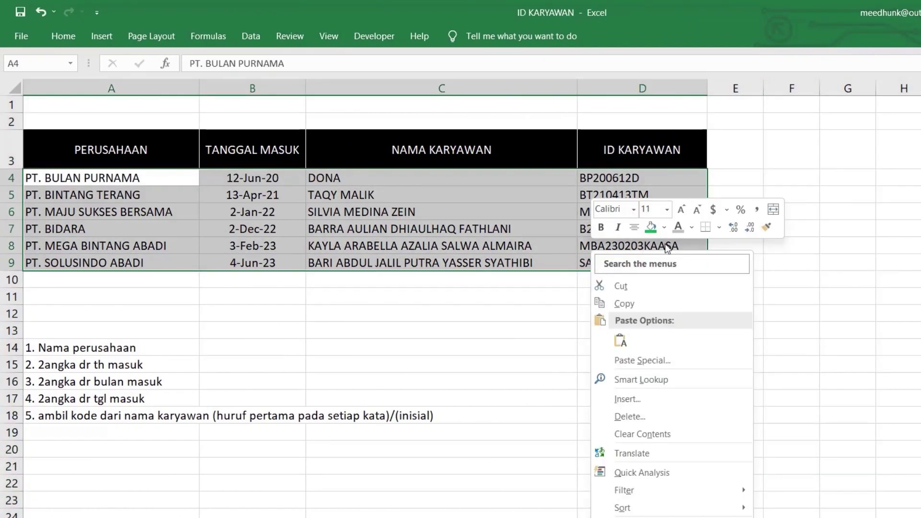
pyautogui.click(719, 227)
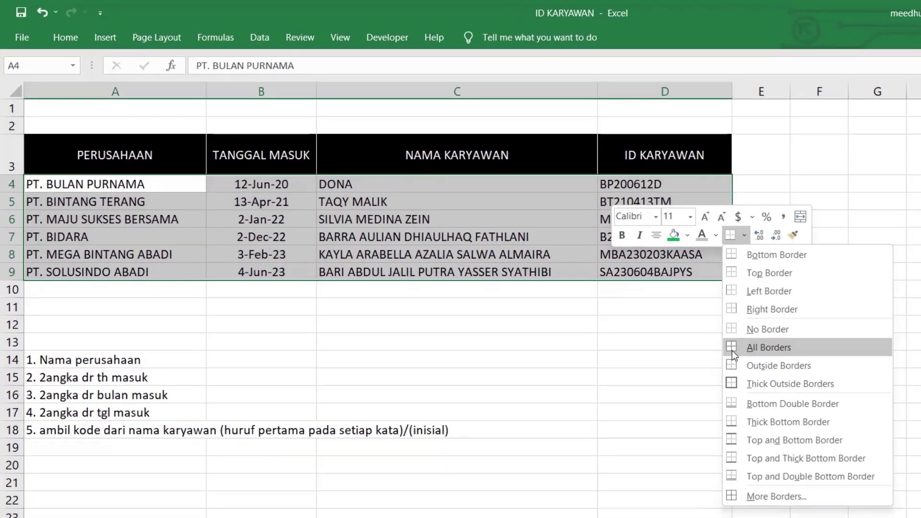
pyautogui.click(743, 336)
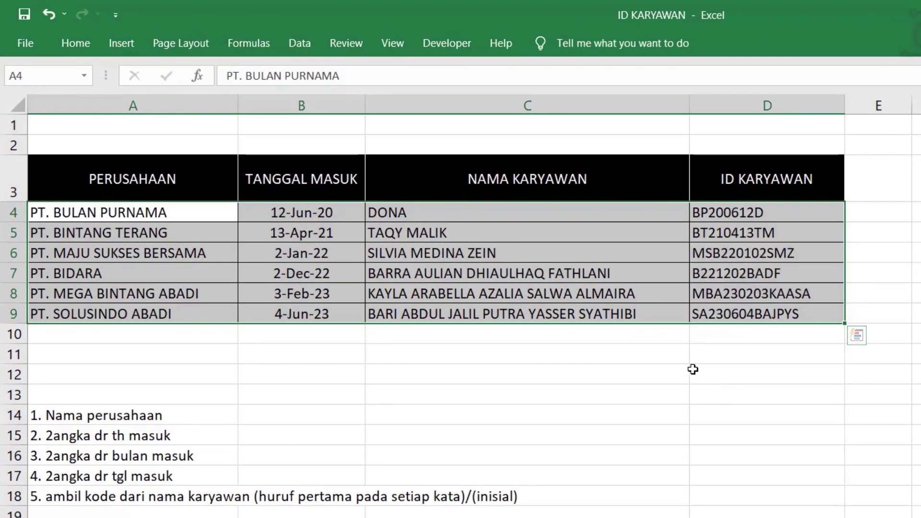
pyautogui.click(693, 369)
pyautogui.click(390, 48)
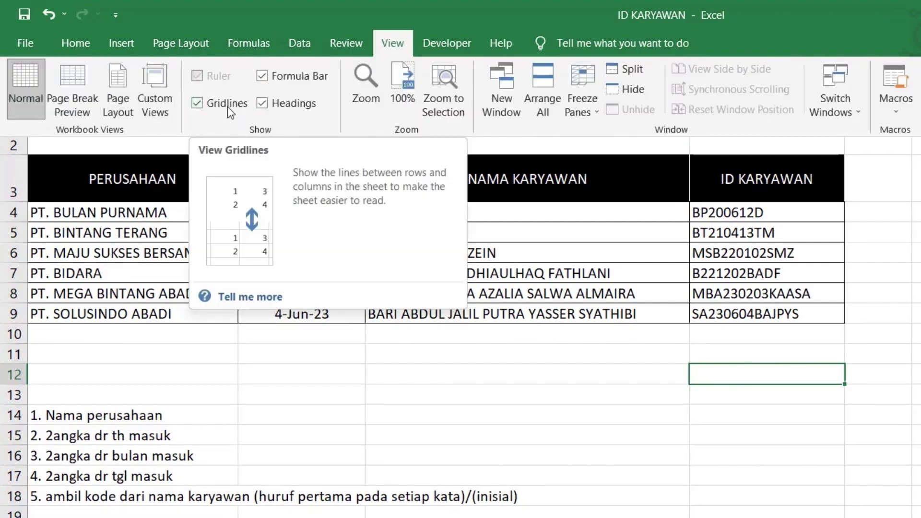
pyautogui.click(227, 106)
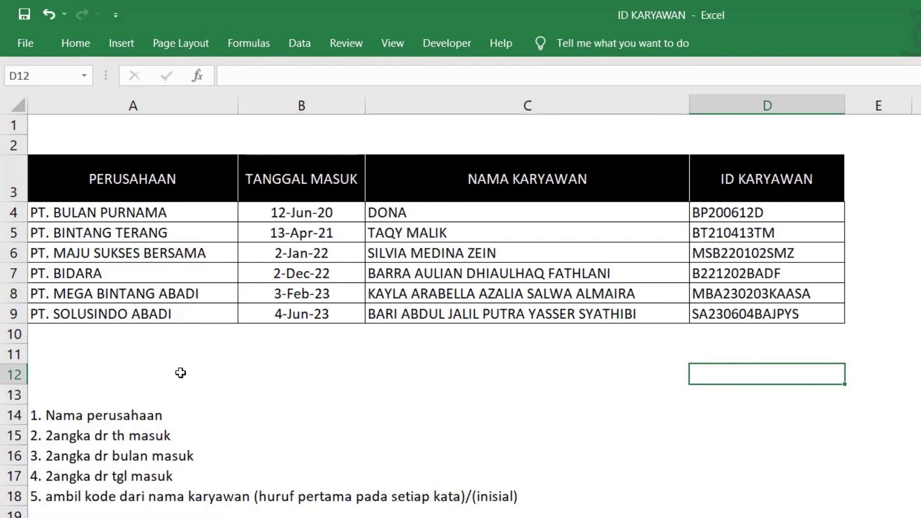
# - Select rows 14 to 18, which hold the numbered notes below the table
pyautogui.moveTo(20, 415); pyautogui.dragTo(21, 497)
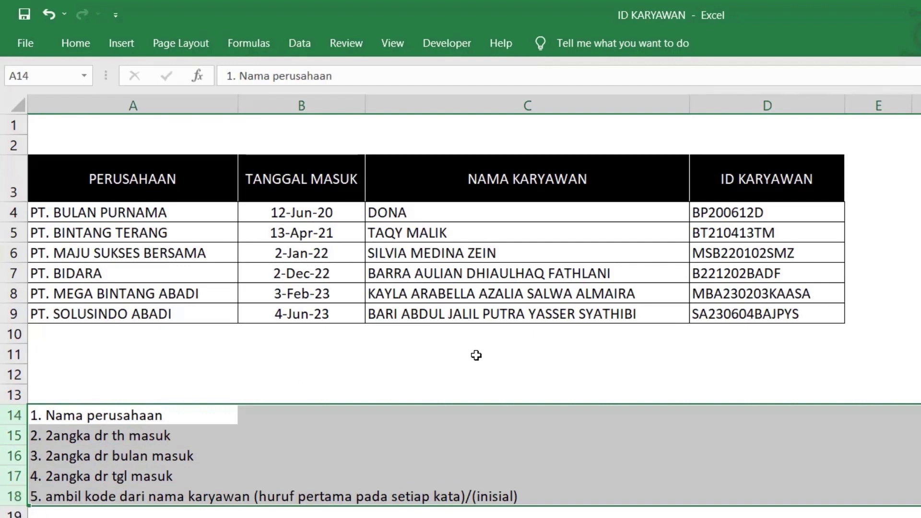